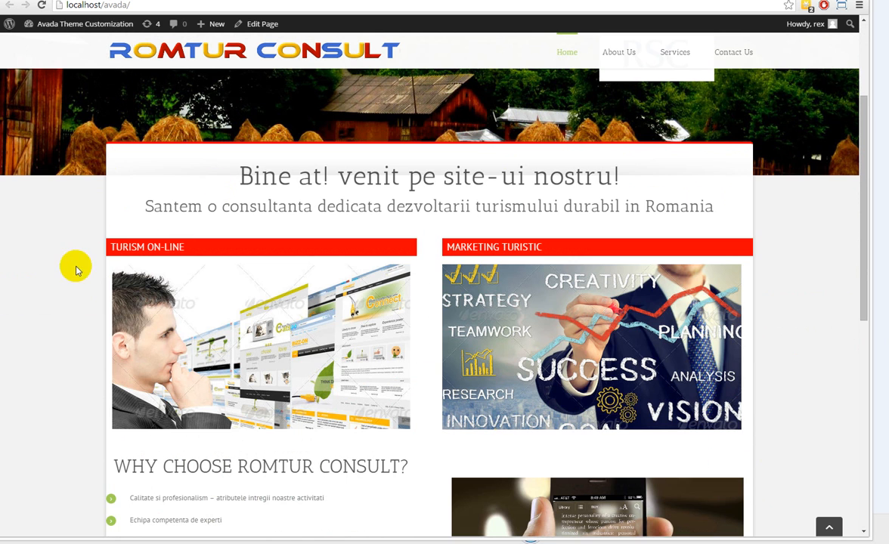
Compare the bottom of the localhost/avada homepage with the footer design in the original About Us page image.
{"action": "scroll", "coordinate": [393, 386], "scroll_direction": "down", "scroll_amount": 6}
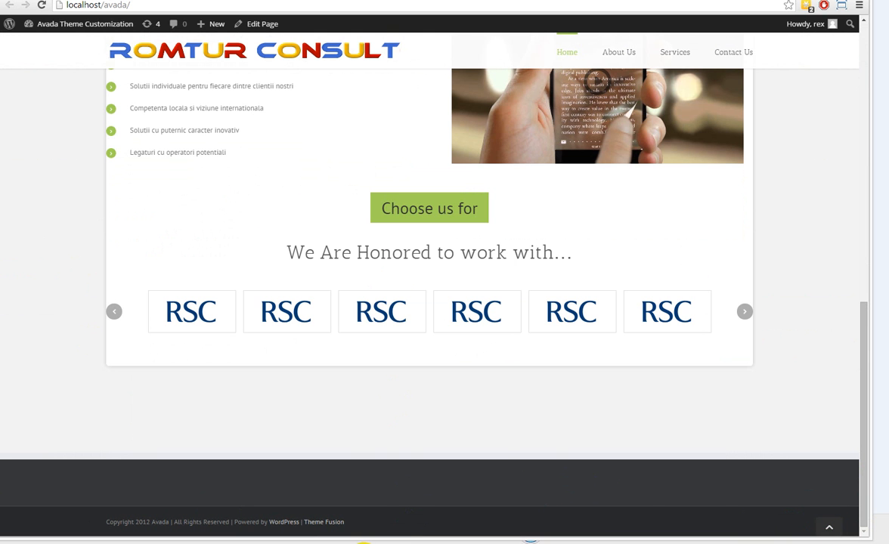
{"action": "left_click", "coordinate": [362, 542]}
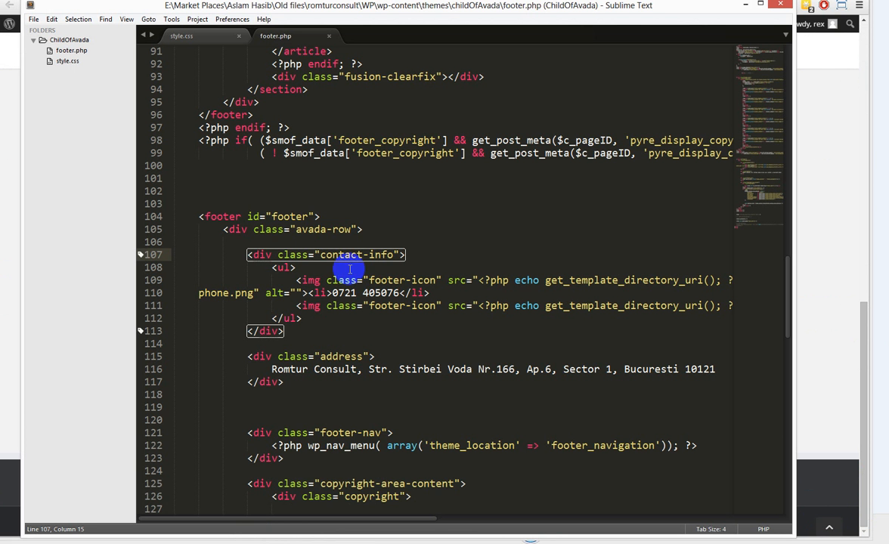
{"action": "left_click", "coordinate": [269, 332]}
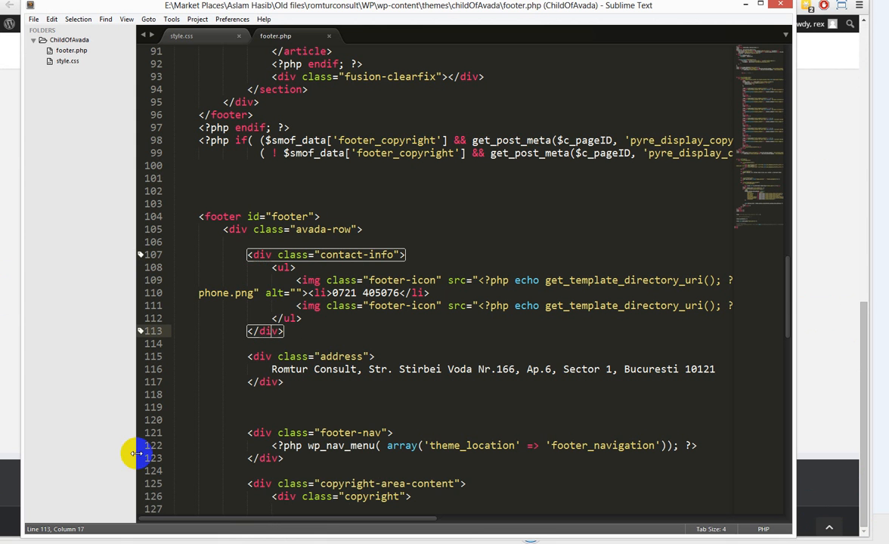
{"action": "left_click", "coordinate": [367, 539]}
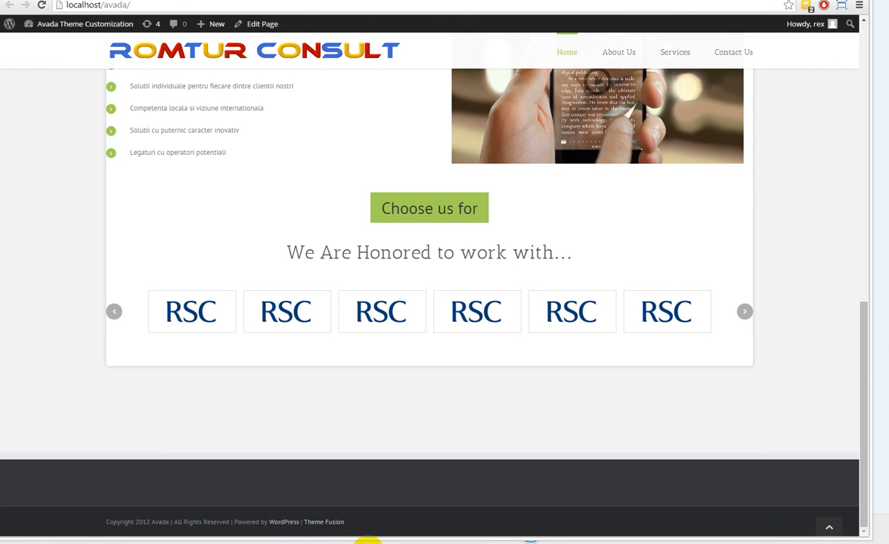
{"action": "left_click", "coordinate": [385, 541]}
{"action": "scroll", "coordinate": [531, 454], "scroll_direction": "up", "scroll_amount": 1}
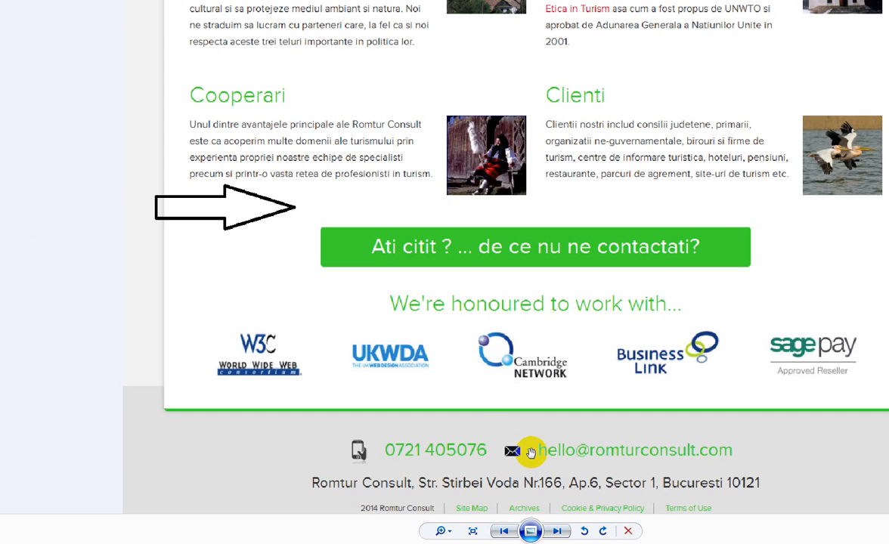
{"action": "left_click_drag", "start_coordinate": [400, 454], "coordinate": [397, 368]}
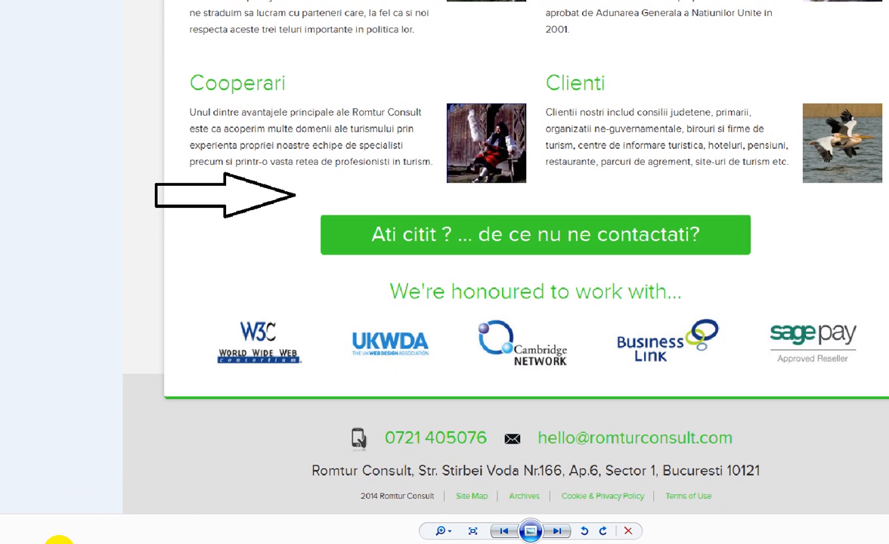
{"action": "left_click", "coordinate": [27, 542]}
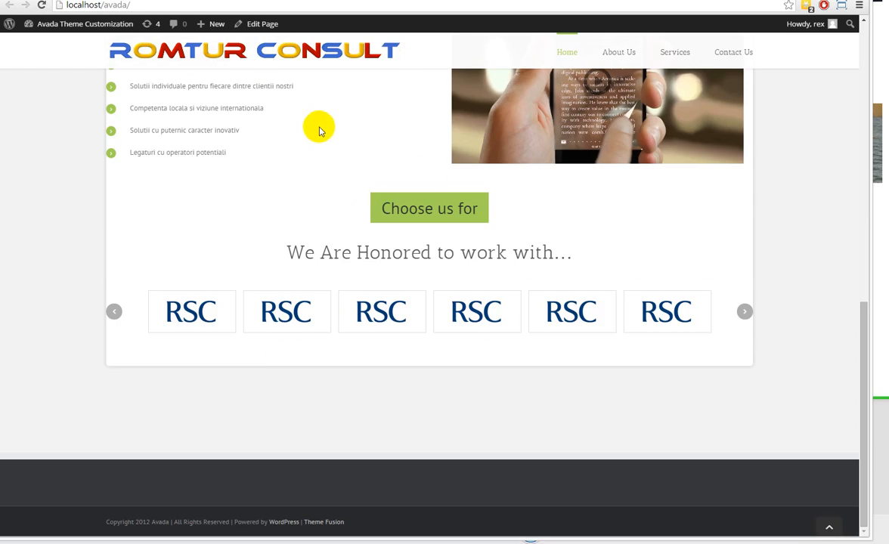
{"action": "scroll", "coordinate": [341, 170], "scroll_direction": "up", "scroll_amount": 3}
{"action": "scroll", "coordinate": [370, 213], "scroll_direction": "up", "scroll_amount": 8}
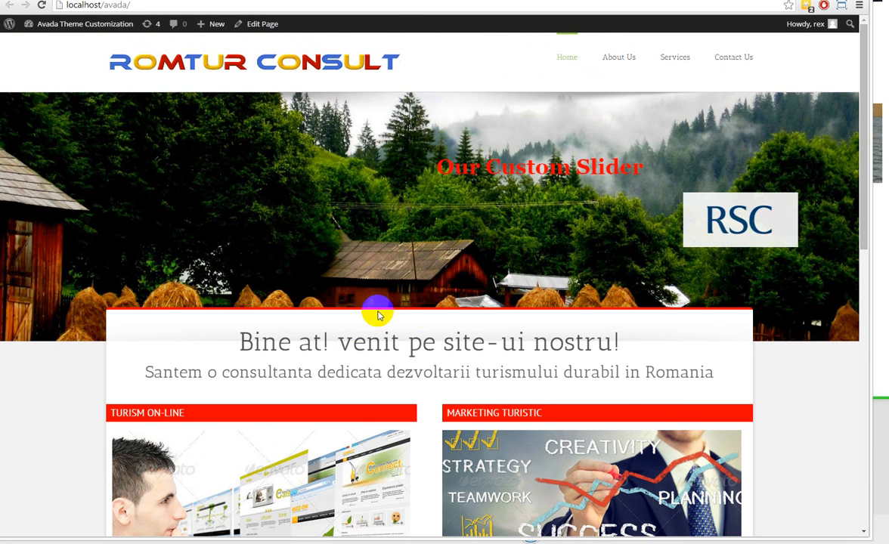
{"action": "scroll", "coordinate": [444, 341], "scroll_direction": "down", "scroll_amount": 10}
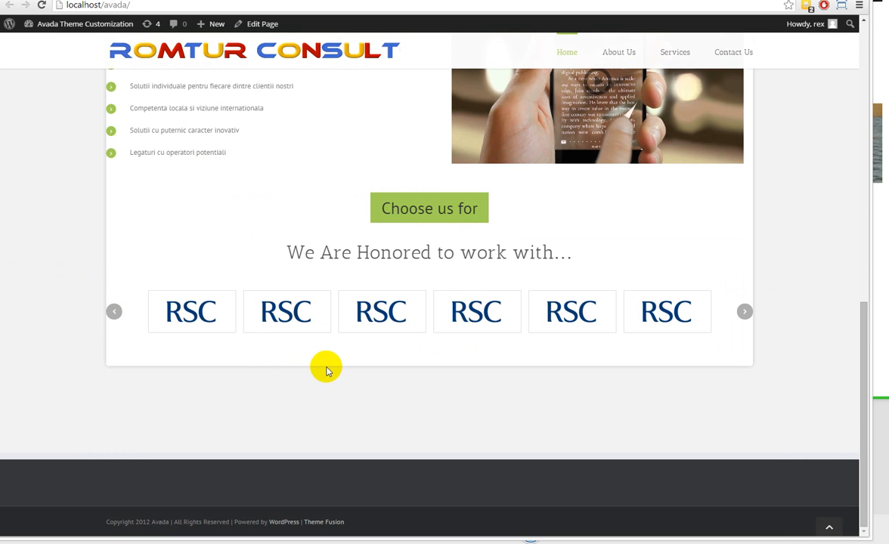
{"action": "mouse_move", "coordinate": [402, 541]}
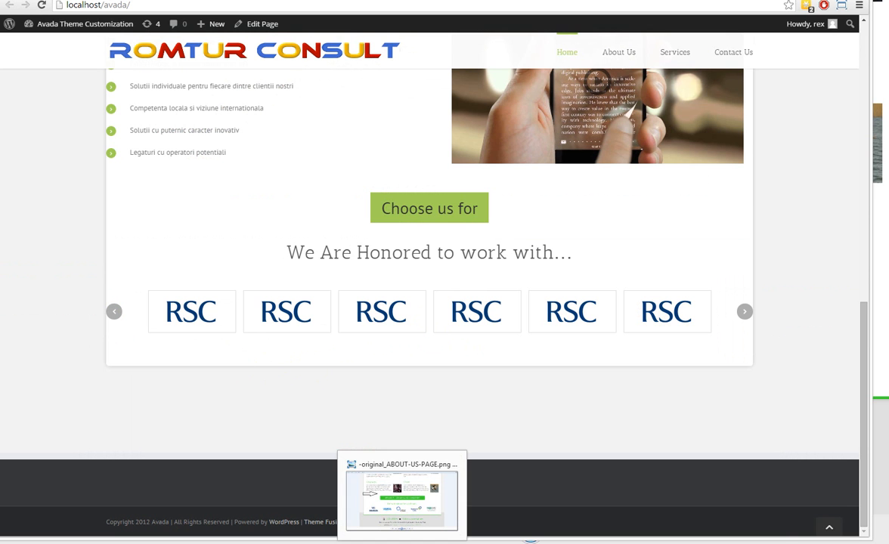
{"action": "left_click", "coordinate": [401, 499]}
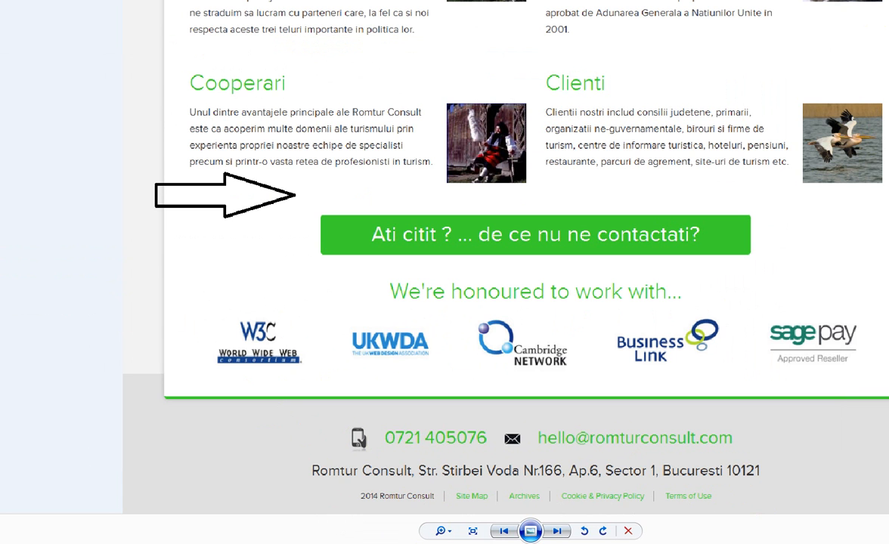
Switch to File Explorer and locate footer.php in the ChildOfAvada theme folder under C:\wamp\www\avada.
{"action": "left_click", "coordinate": [302, 542]}
{"action": "mouse_move", "coordinate": [191, 542]}
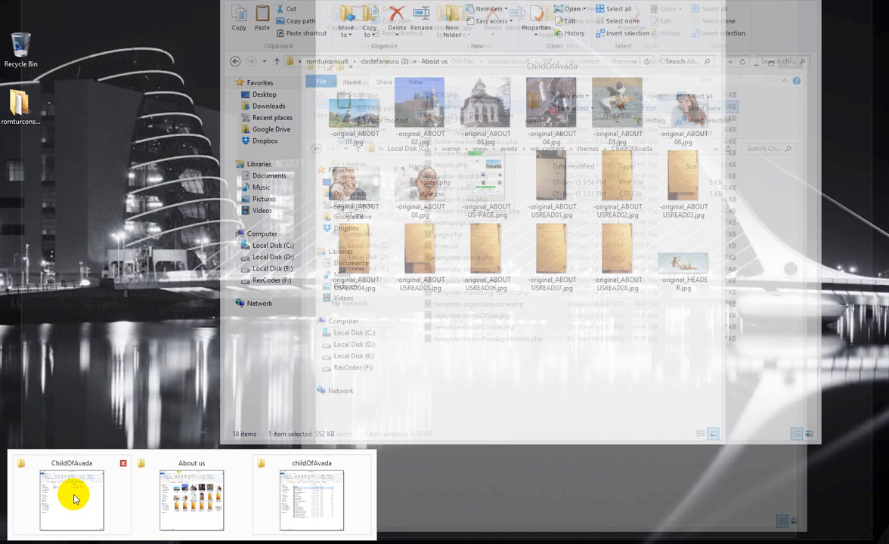
{"action": "left_click", "coordinate": [74, 498]}
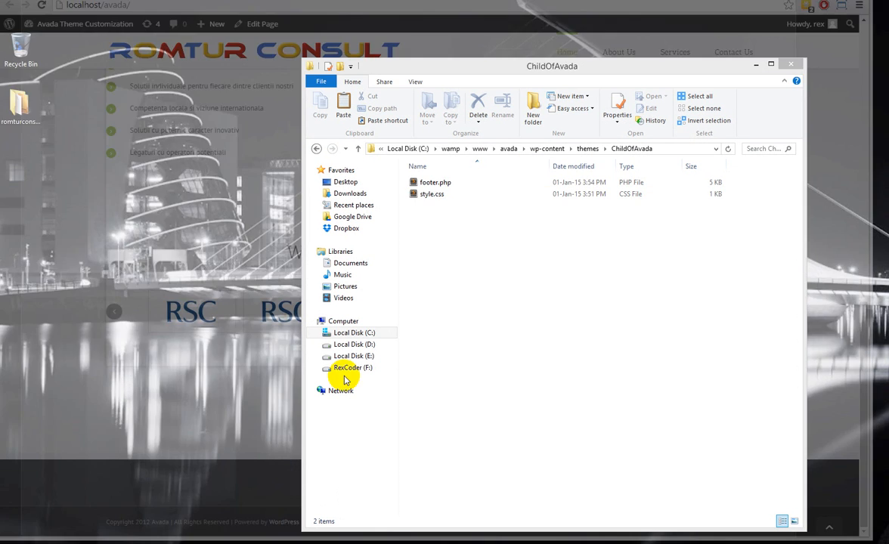
{"action": "left_click", "coordinate": [432, 184]}
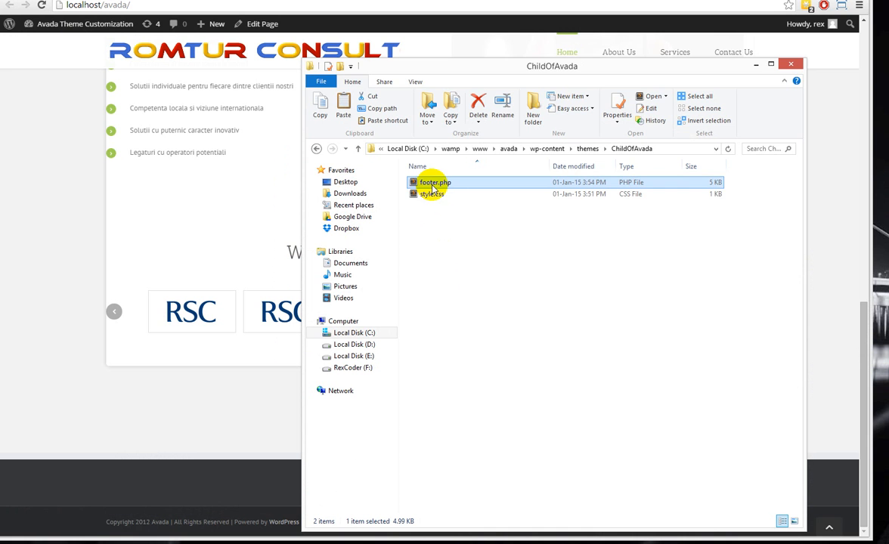
{"action": "left_click", "coordinate": [432, 188]}
{"action": "left_click", "coordinate": [502, 187]}
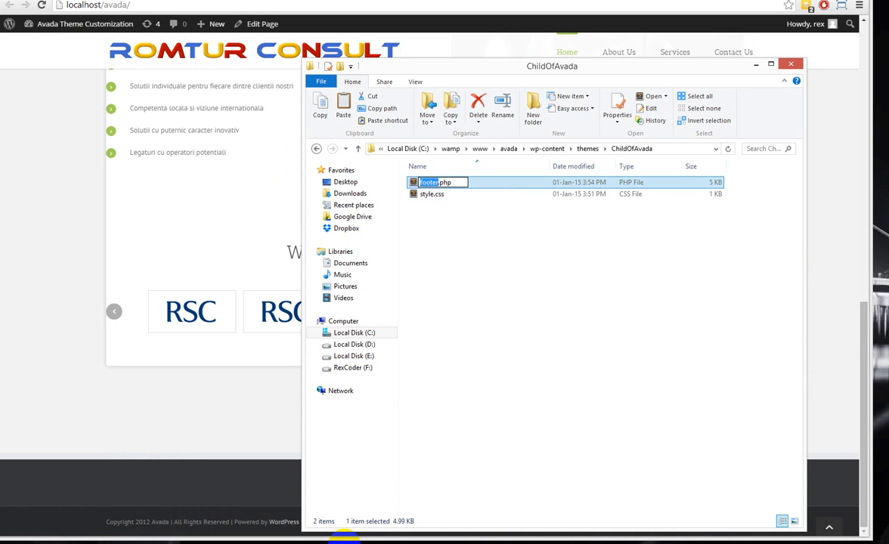
Switch to Sublime Text, open the C: drive ChildOfAvada footer.php, and close the other footer.php from the E: drive.
{"action": "key", "text": "alt+Tab"}
{"action": "left_click", "coordinate": [184, 38]}
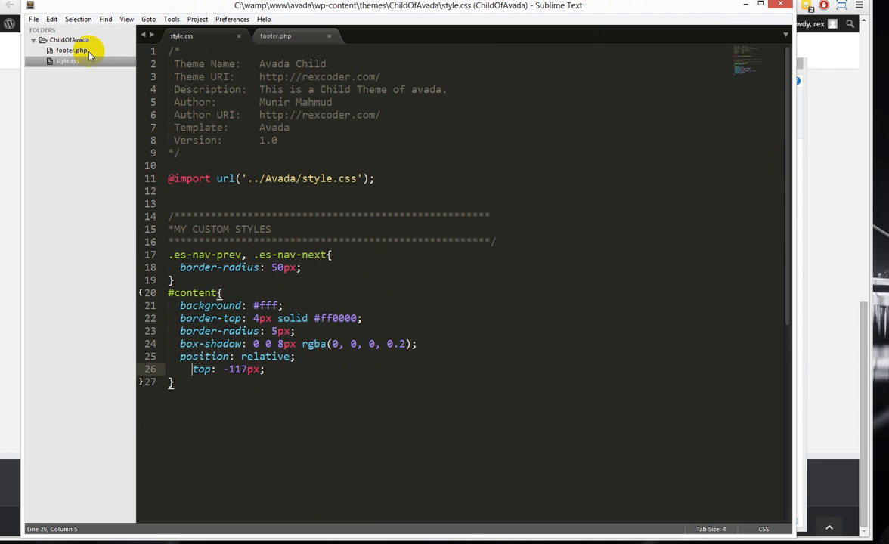
{"action": "left_click", "coordinate": [63, 52]}
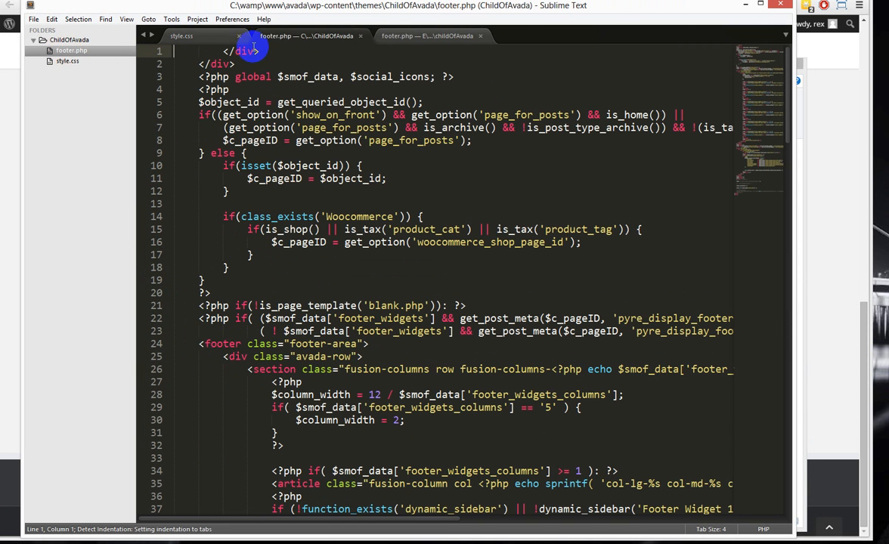
{"action": "middle_click", "coordinate": [406, 39]}
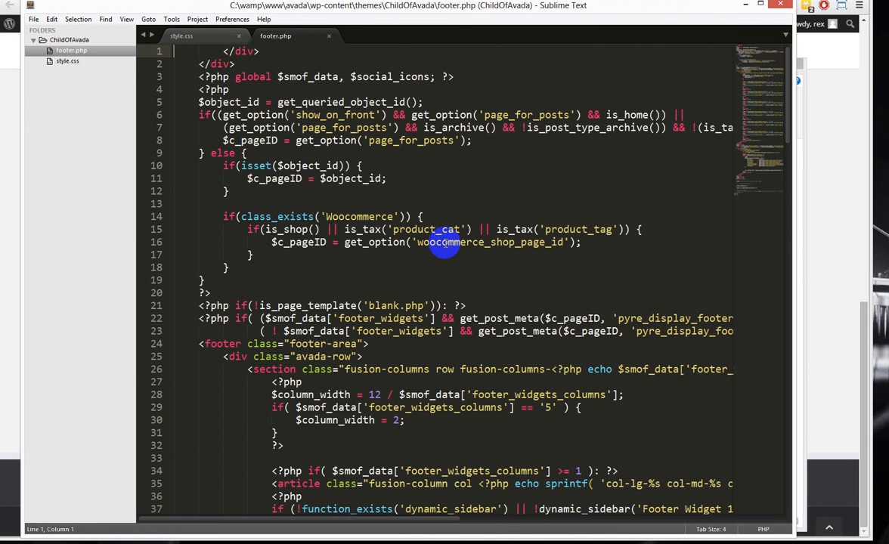
Enable word wrap for the child theme's footer.php code.
{"action": "scroll", "coordinate": [696, 178], "scroll_direction": "down", "scroll_amount": 5}
{"action": "left_click", "coordinate": [754, 119]}
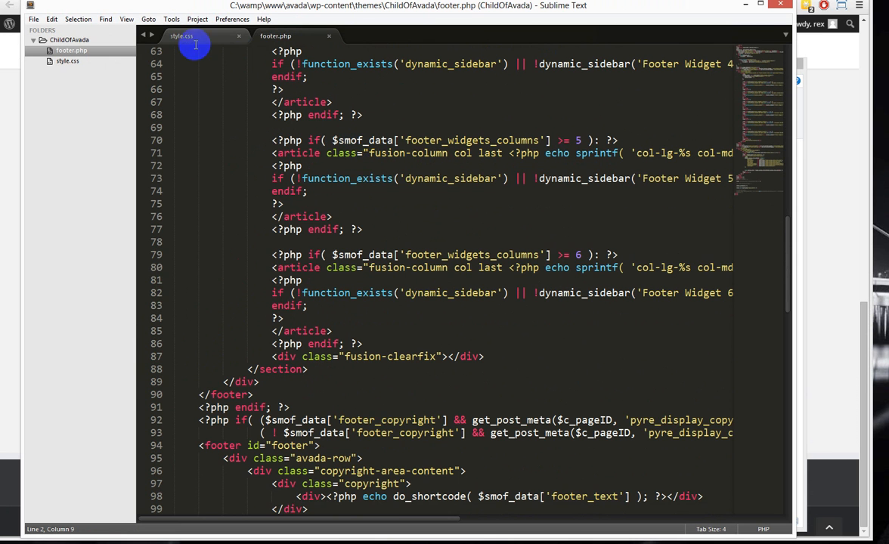
{"action": "left_click", "coordinate": [127, 19]}
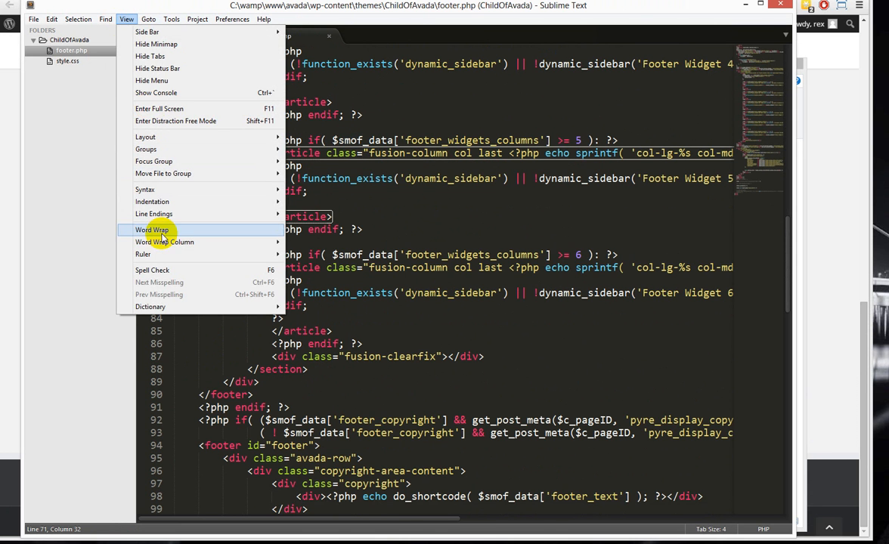
{"action": "left_click", "coordinate": [215, 230]}
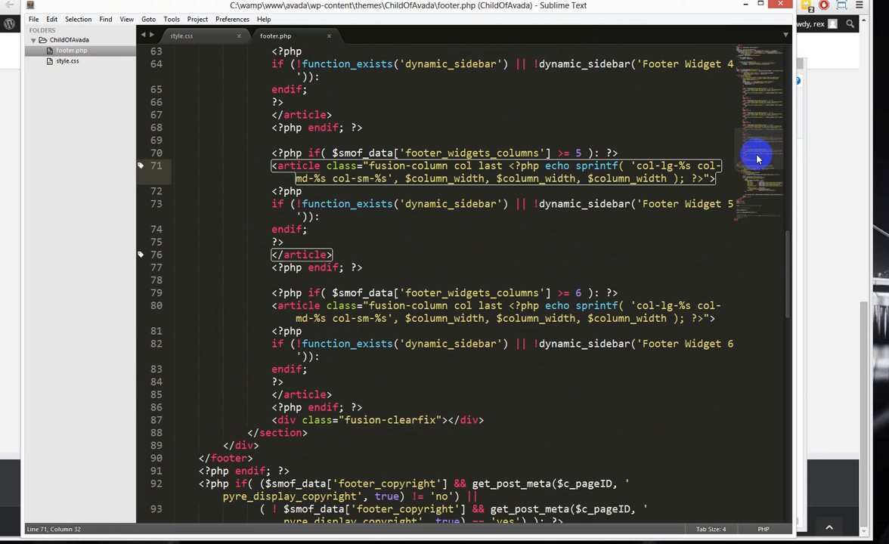
Examine the footer element's markup in footer.php, from its opening tag to its closing tag, against the live footer and the design image.
{"action": "left_click_drag", "start_coordinate": [756, 158], "coordinate": [753, 179]}
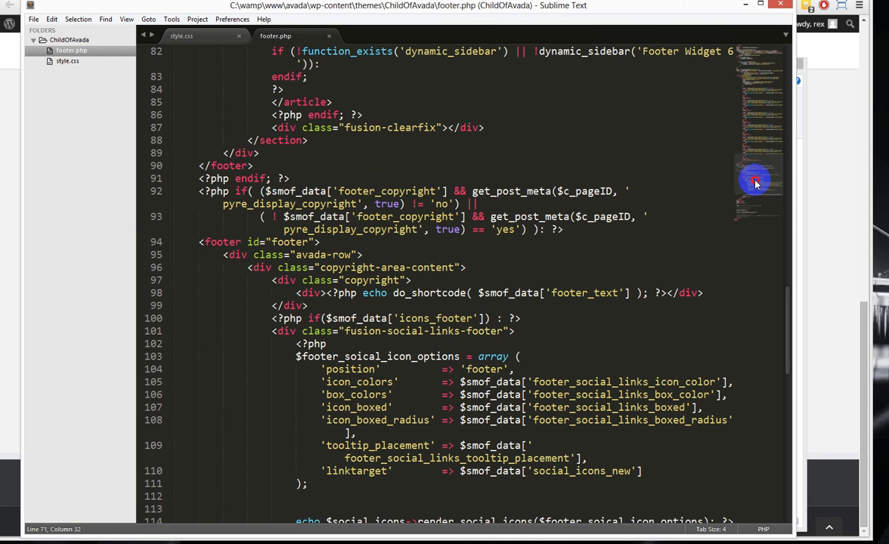
{"action": "left_click", "coordinate": [241, 242]}
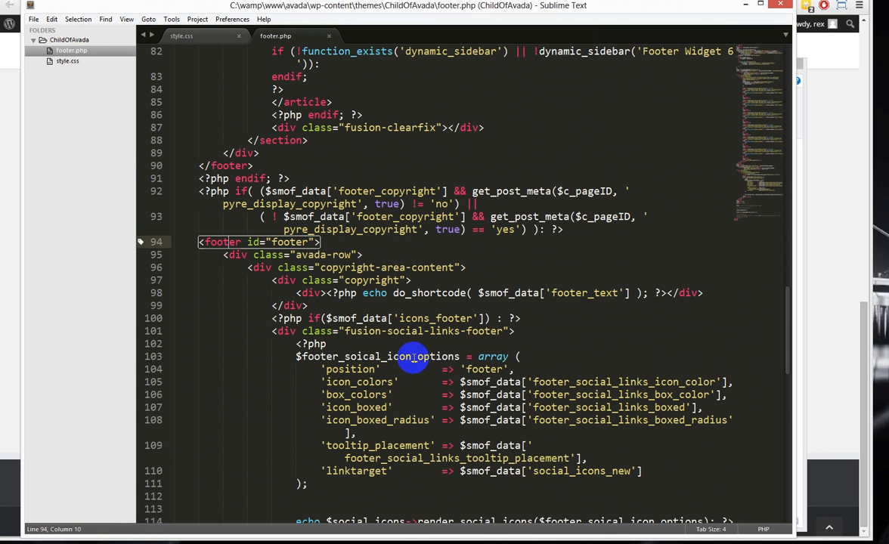
{"action": "scroll", "coordinate": [393, 378], "scroll_direction": "down", "scroll_amount": 4}
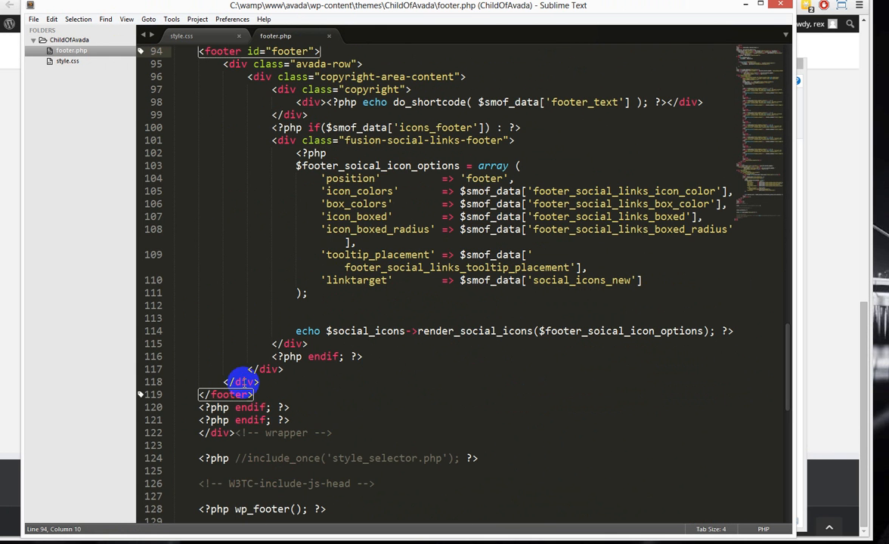
{"action": "left_click", "coordinate": [242, 381]}
{"action": "scroll", "coordinate": [257, 412], "scroll_direction": "down", "scroll_amount": 3}
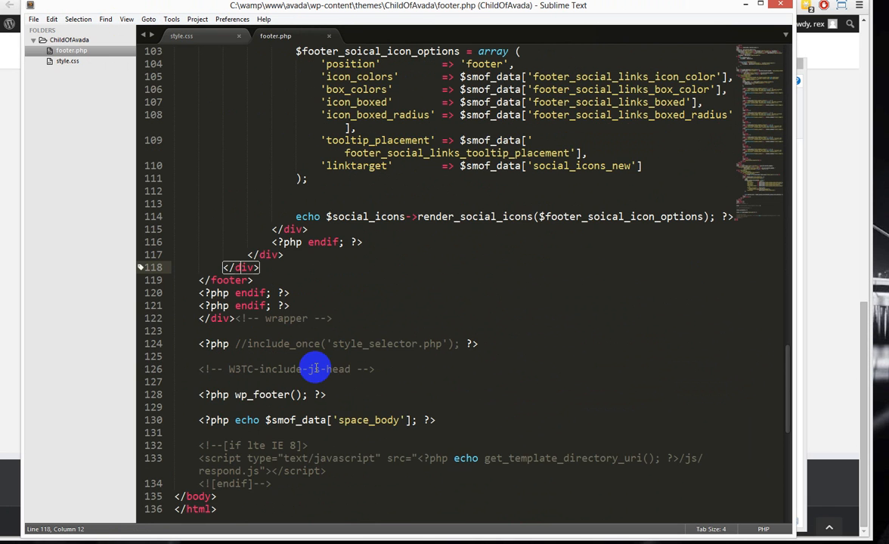
{"action": "scroll", "coordinate": [316, 369], "scroll_direction": "up", "scroll_amount": 4}
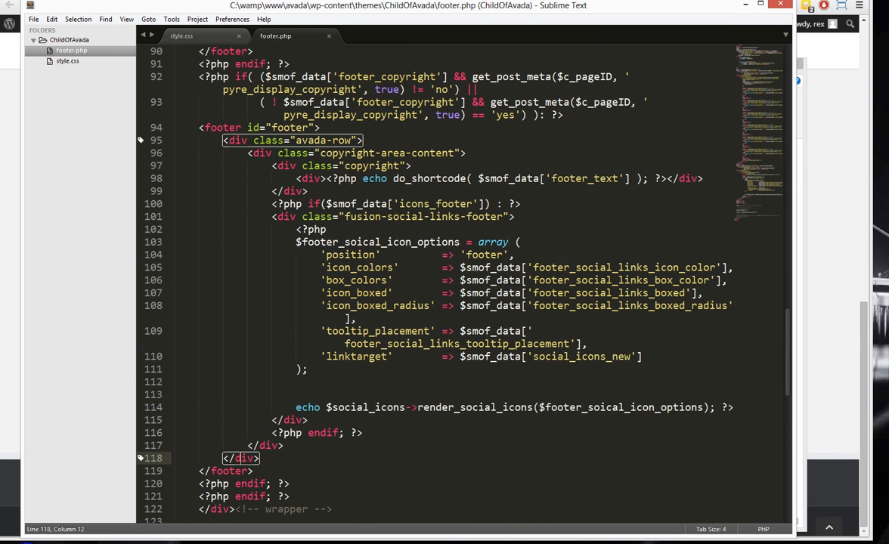
{"action": "key", "text": "alt+Tab"}
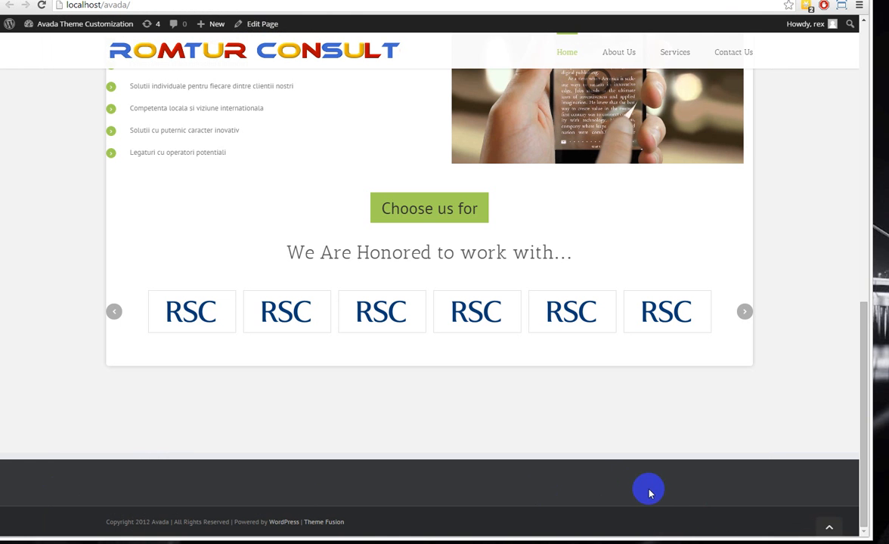
{"action": "key", "text": "alt+Tab"}
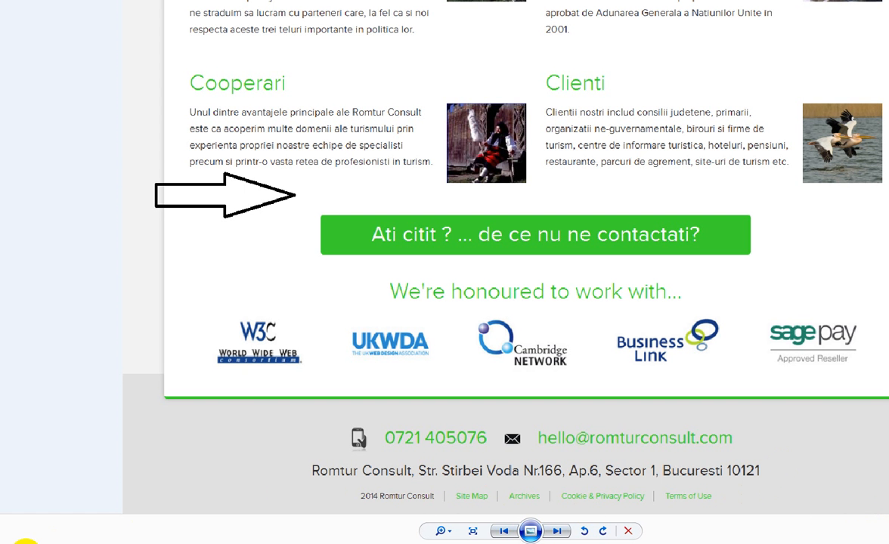
Switch to the WordPress admin in the browser and open the Footer section of Avada's Theme Options.
{"action": "left_click", "coordinate": [26, 543]}
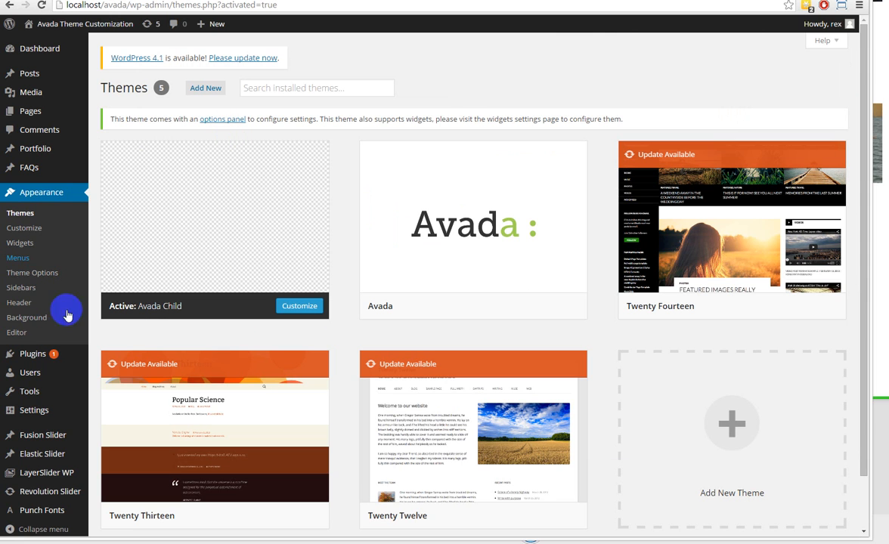
{"action": "left_click", "coordinate": [34, 273]}
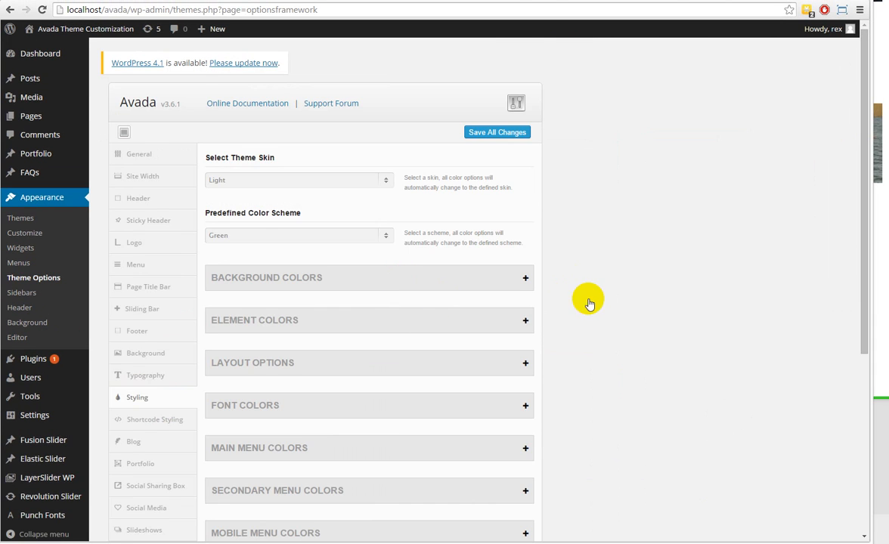
{"action": "scroll", "coordinate": [609, 300], "scroll_direction": "down", "scroll_amount": 2}
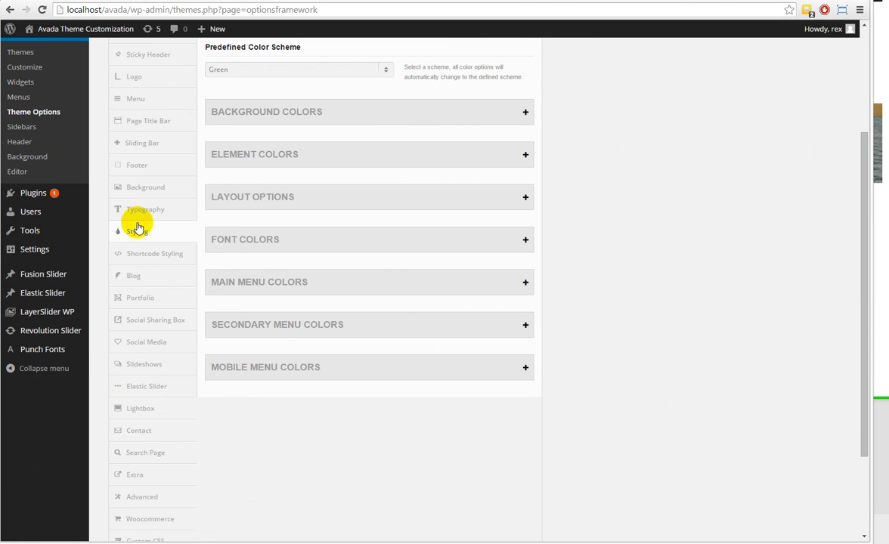
{"action": "left_click", "coordinate": [145, 166]}
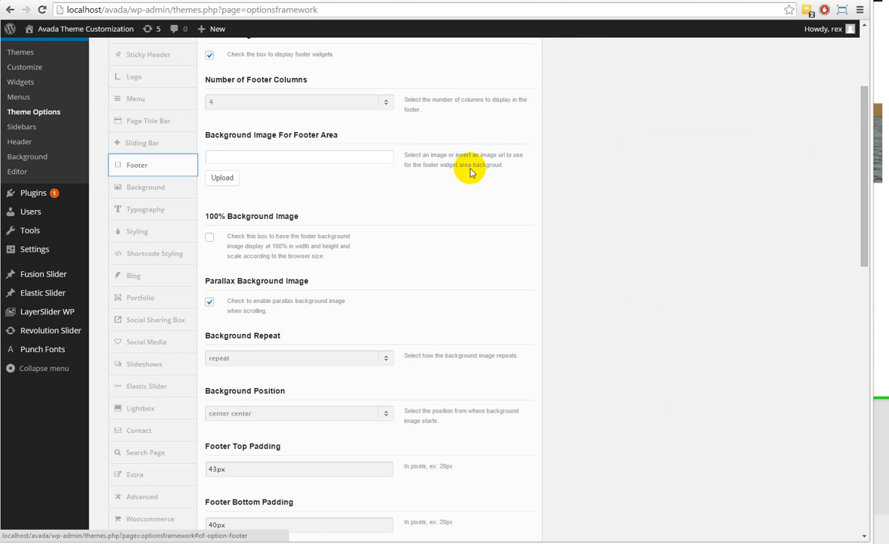
Disable Footer Widgets in the footer widgets area options and leave the number of footer columns at 4.
{"action": "scroll", "coordinate": [472, 169], "scroll_direction": "up", "scroll_amount": 1}
{"action": "scroll", "coordinate": [226, 108], "scroll_direction": "up", "scroll_amount": 2}
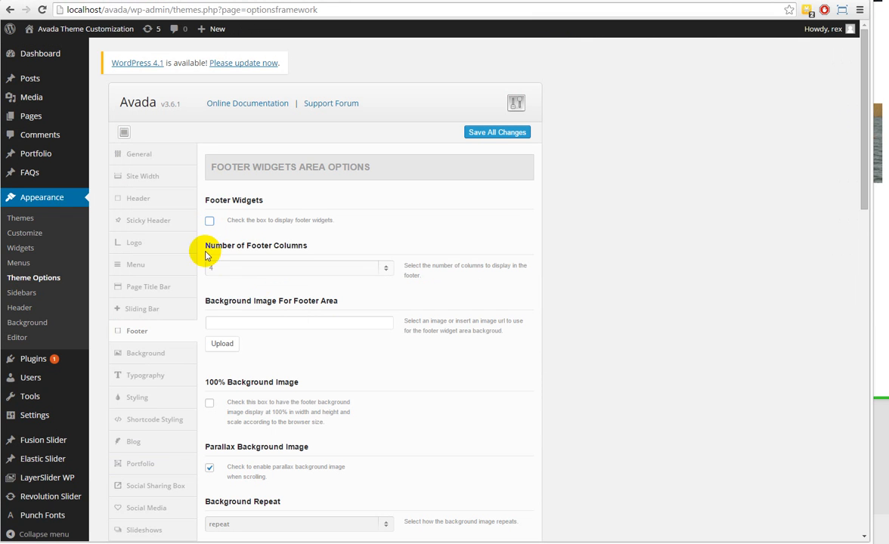
{"action": "left_click", "coordinate": [287, 245]}
{"action": "left_click_drag", "start_coordinate": [211, 245], "coordinate": [287, 246]}
{"action": "left_click", "coordinate": [280, 268]}
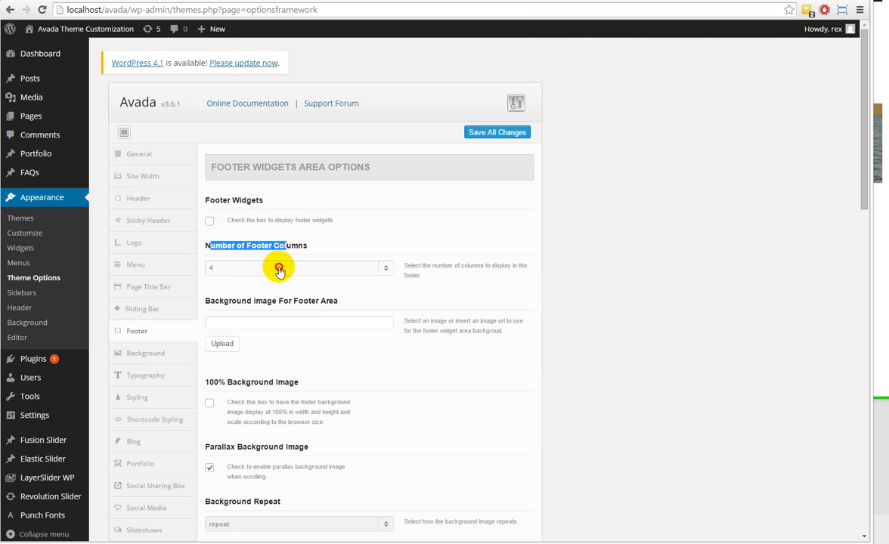
{"action": "left_click", "coordinate": [453, 435]}
{"action": "left_click", "coordinate": [258, 355]}
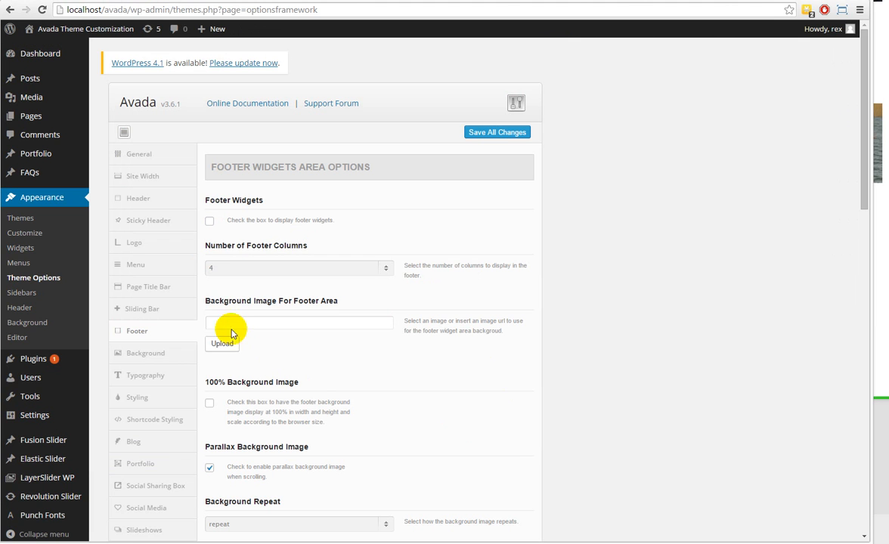
Enable 100% Background Image and disable Parallax Background Image in the footer widgets area options, leaving the background image empty.
{"action": "left_click", "coordinate": [232, 321]}
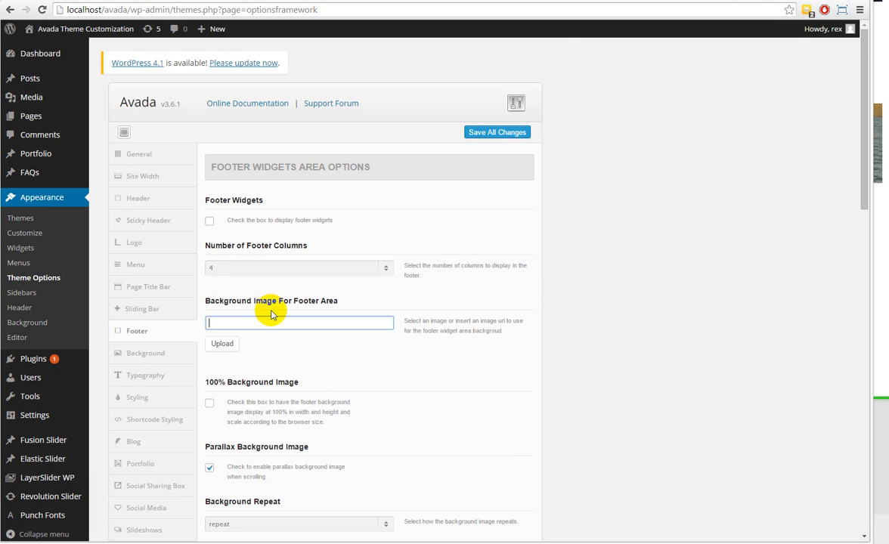
{"action": "scroll", "coordinate": [302, 363], "scroll_direction": "down", "scroll_amount": 3}
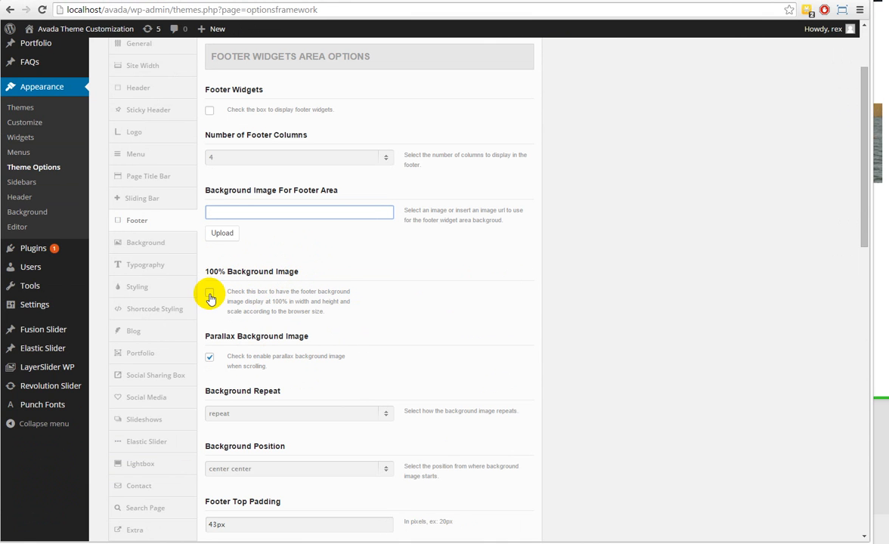
{"action": "left_click", "coordinate": [276, 314]}
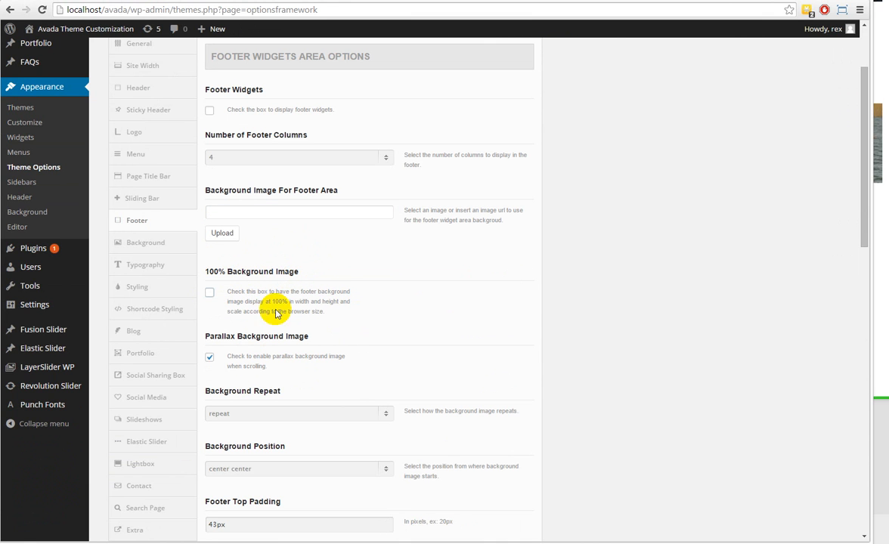
{"action": "left_click", "coordinate": [209, 356]}
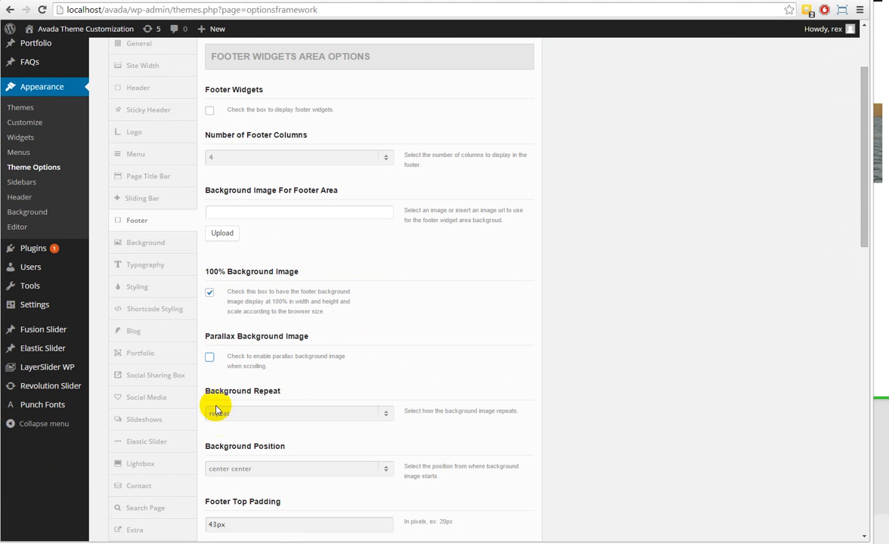
Disable the display of social icons on the footer of the page and save all theme option changes.
{"action": "scroll", "coordinate": [488, 446], "scroll_direction": "down", "scroll_amount": 3}
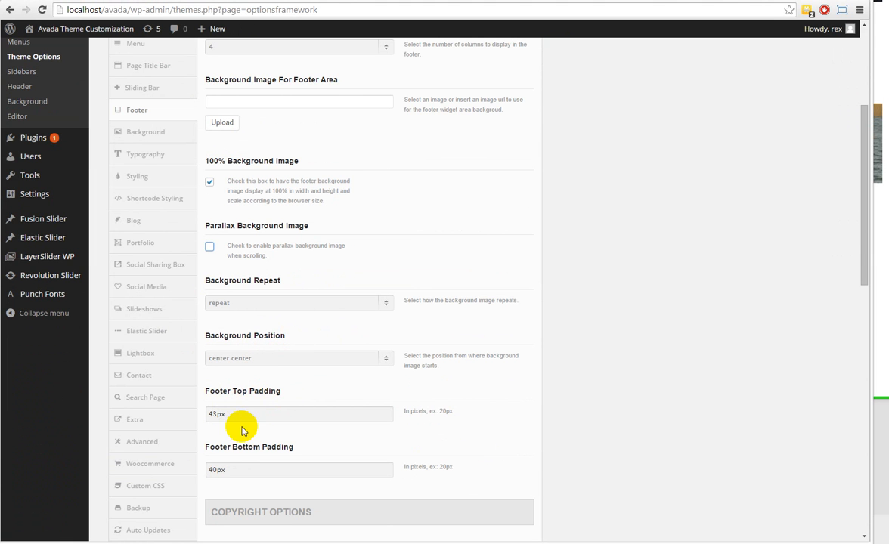
{"action": "scroll", "coordinate": [302, 477], "scroll_direction": "down", "scroll_amount": 2}
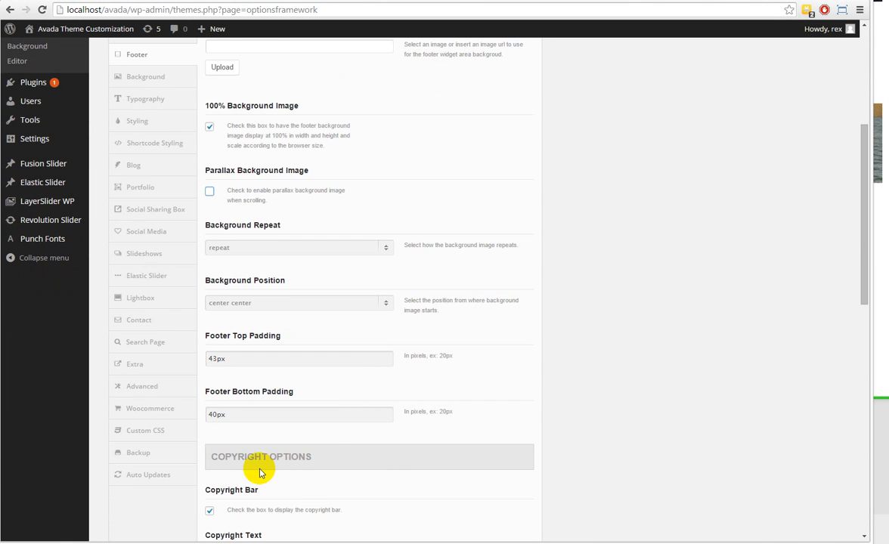
{"action": "scroll", "coordinate": [259, 471], "scroll_direction": "down", "scroll_amount": 3}
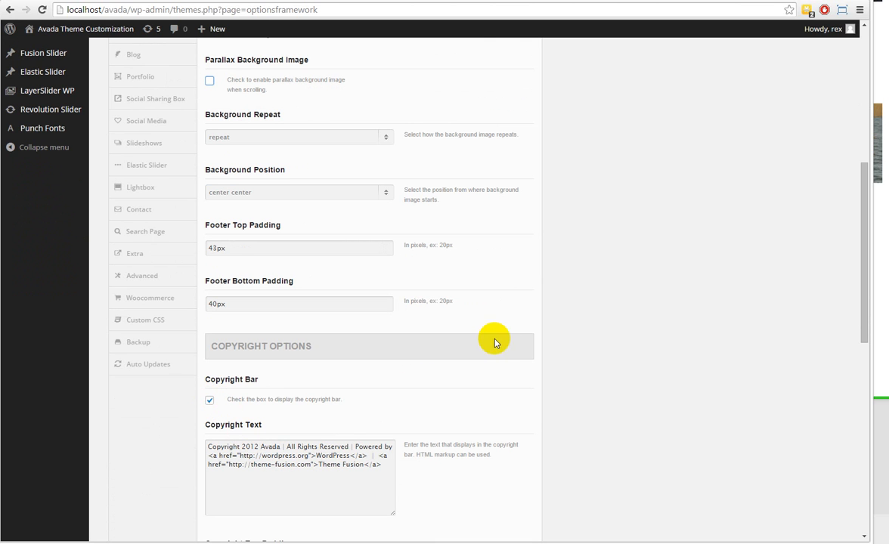
{"action": "scroll", "coordinate": [475, 437], "scroll_direction": "down", "scroll_amount": 5}
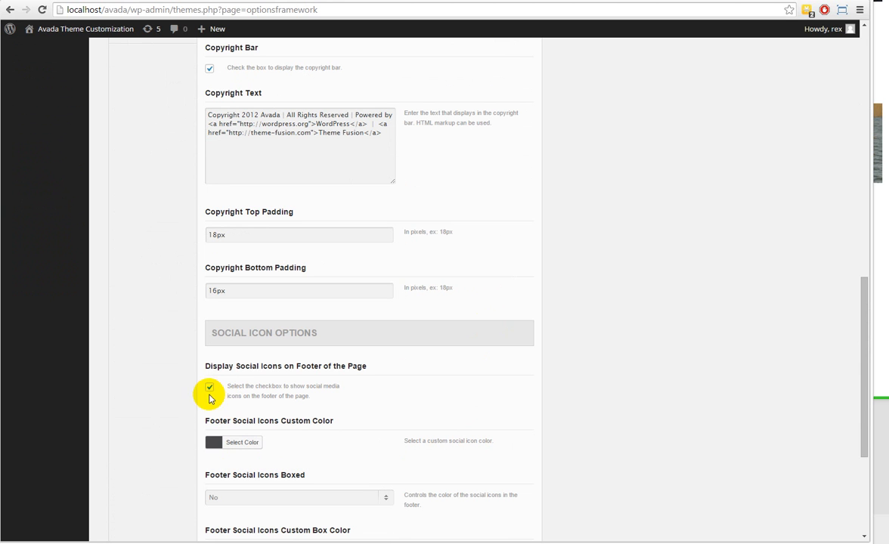
{"action": "left_click", "coordinate": [207, 389]}
{"action": "scroll", "coordinate": [325, 439], "scroll_direction": "down", "scroll_amount": 3}
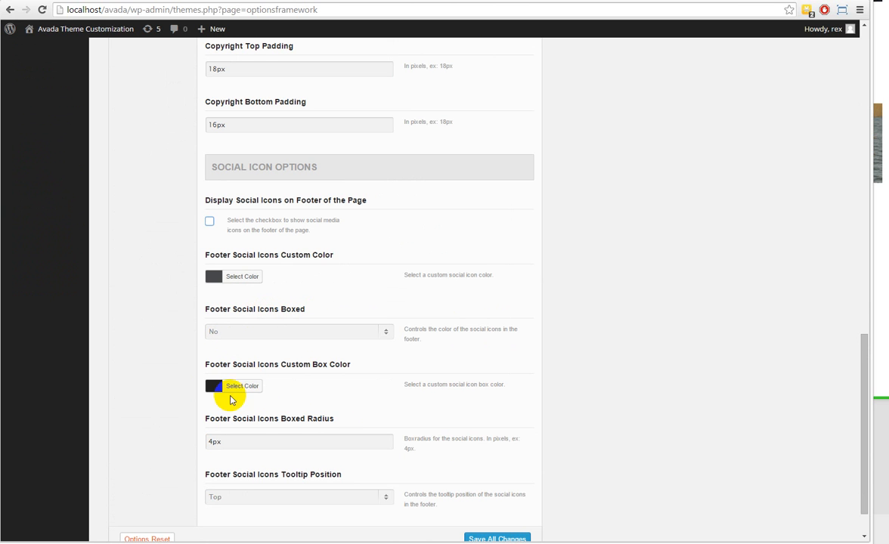
{"action": "scroll", "coordinate": [226, 498], "scroll_direction": "down", "scroll_amount": 1}
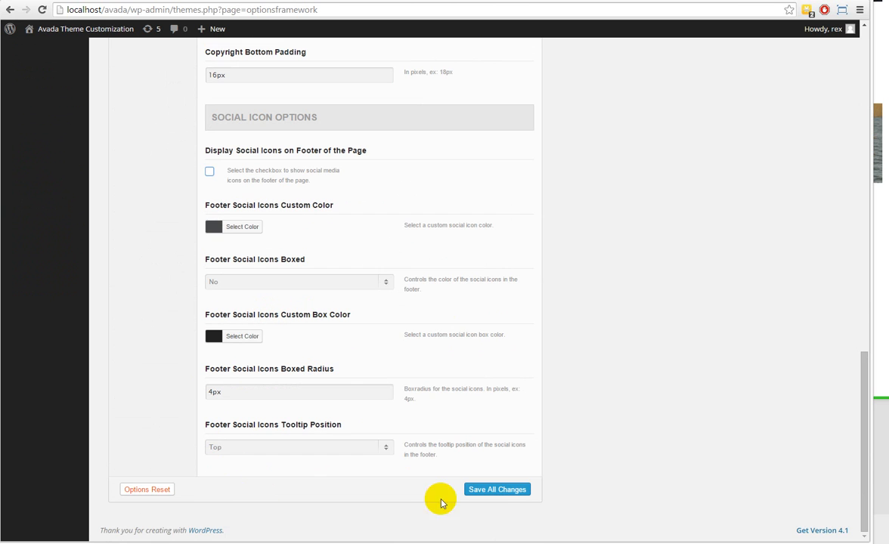
{"action": "left_click", "coordinate": [492, 491]}
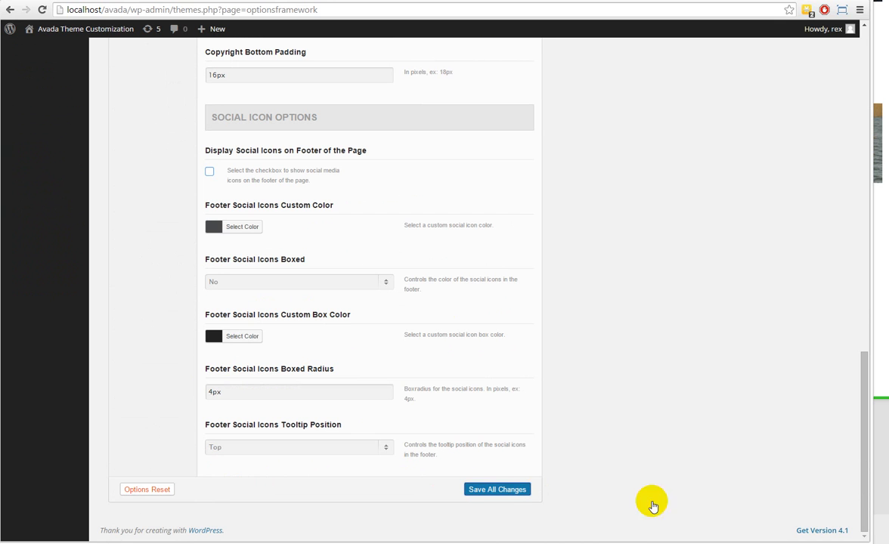
Switch to the site's home page and reload it to check the footer.
{"action": "left_click", "coordinate": [282, 1]}
{"action": "right_click", "coordinate": [282, 1]}
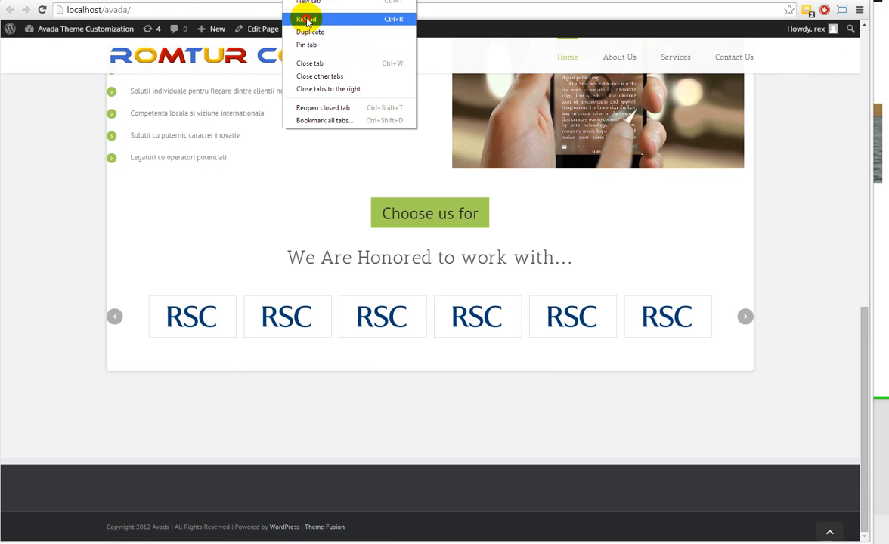
{"action": "left_click", "coordinate": [308, 19]}
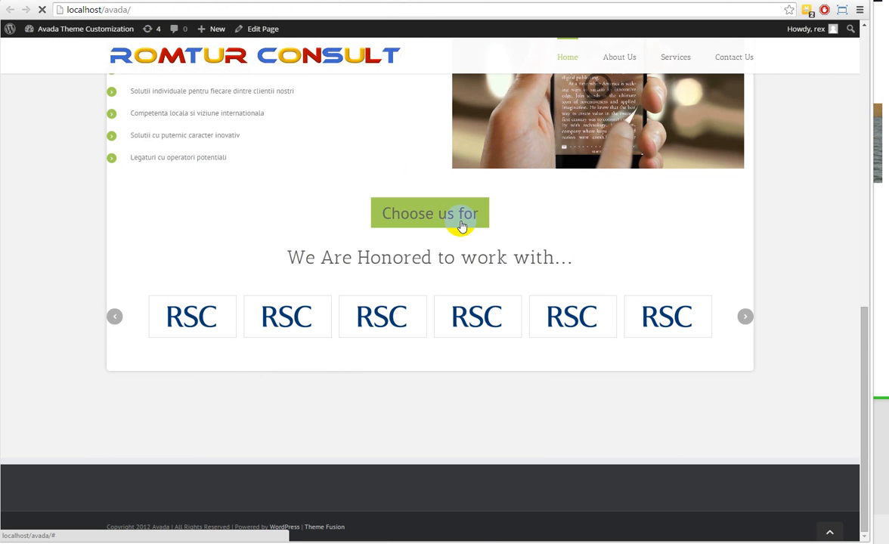
Return to the theme's footer options, disable 100% Background Image and save all changes.
{"action": "left_click", "coordinate": [165, 2]}
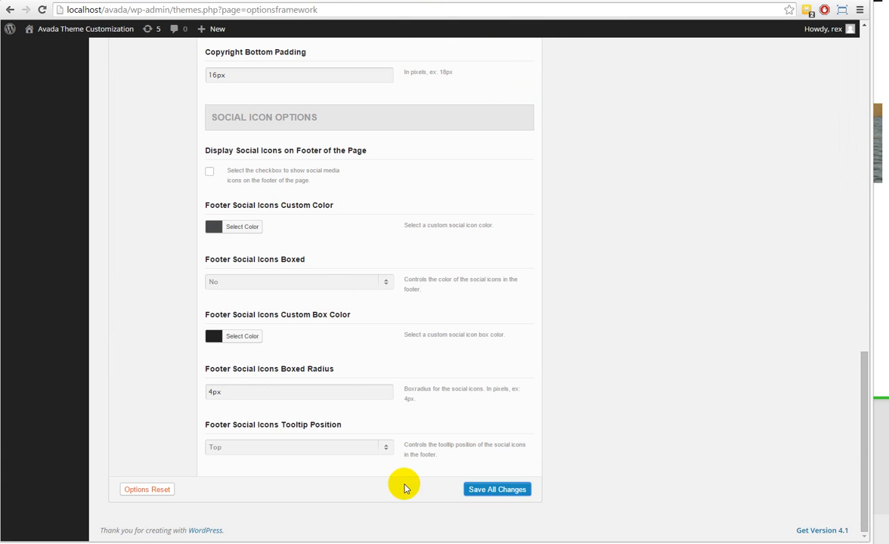
{"action": "scroll", "coordinate": [448, 436], "scroll_direction": "up", "scroll_amount": 9}
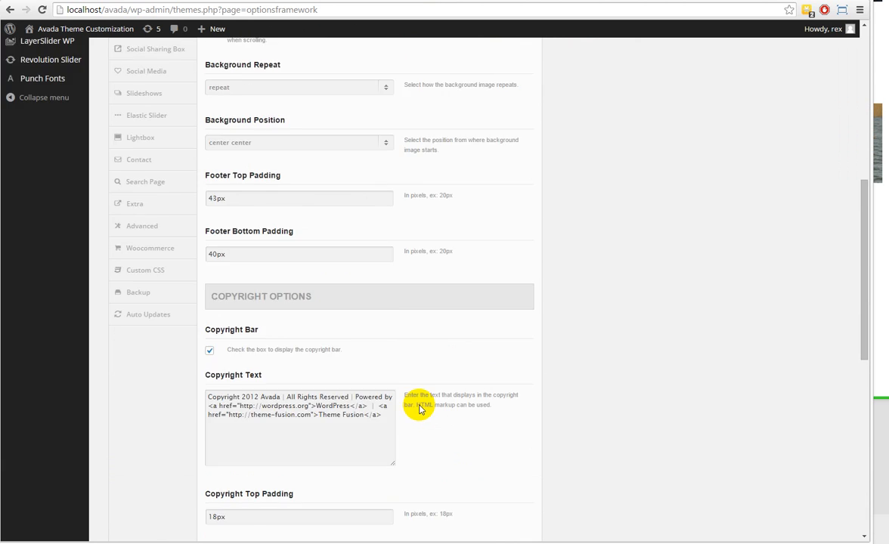
{"action": "scroll", "coordinate": [397, 382], "scroll_direction": "up", "scroll_amount": 3}
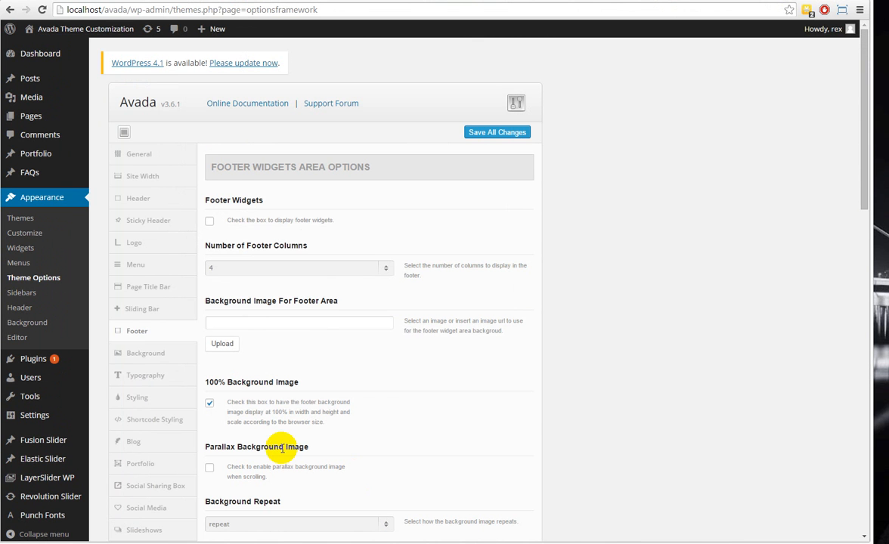
{"action": "left_click", "coordinate": [209, 404]}
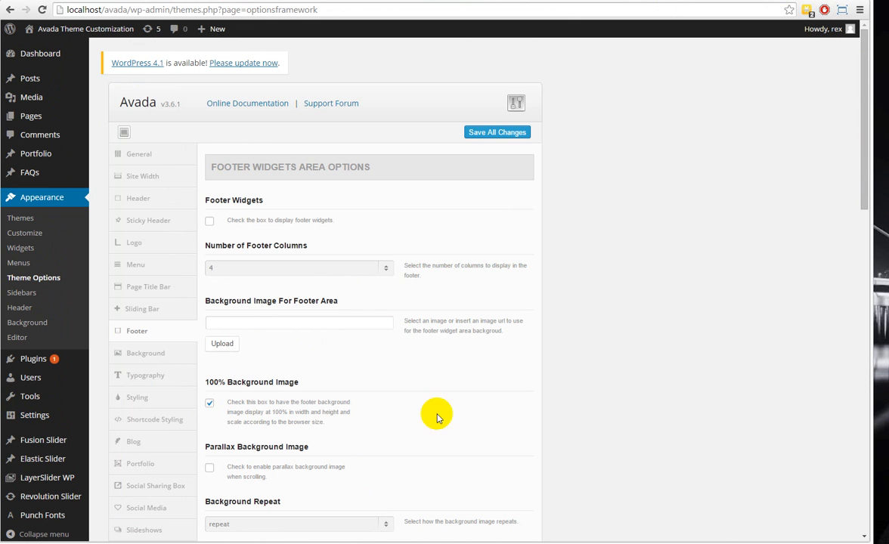
{"action": "left_click", "coordinate": [367, 47]}
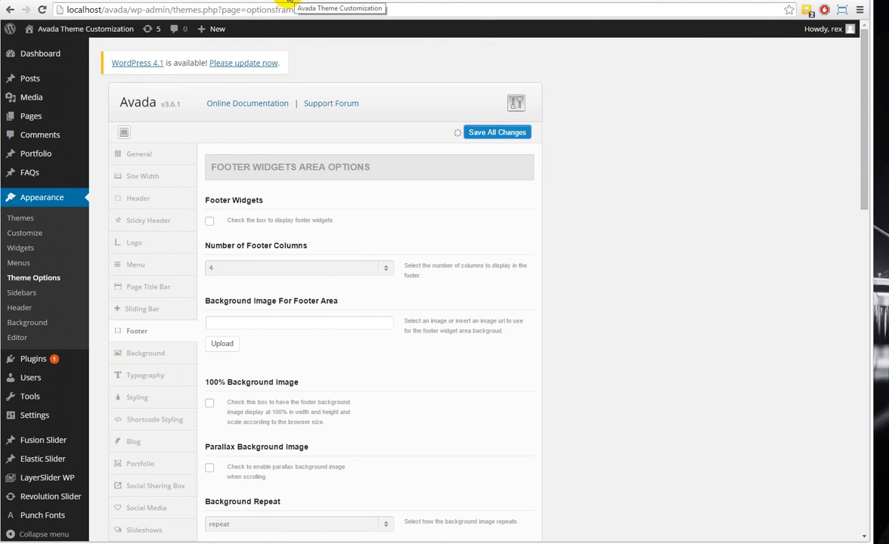
Switch to the site's home page and inspect the dark copyright footer bar in the browser's developer tools.
{"action": "left_click", "coordinate": [288, 2]}
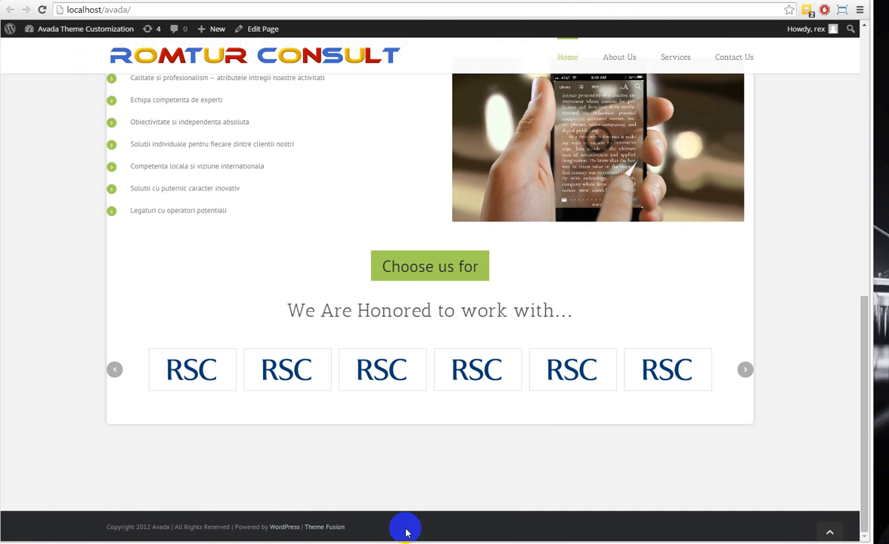
{"action": "right_click", "coordinate": [61, 520]}
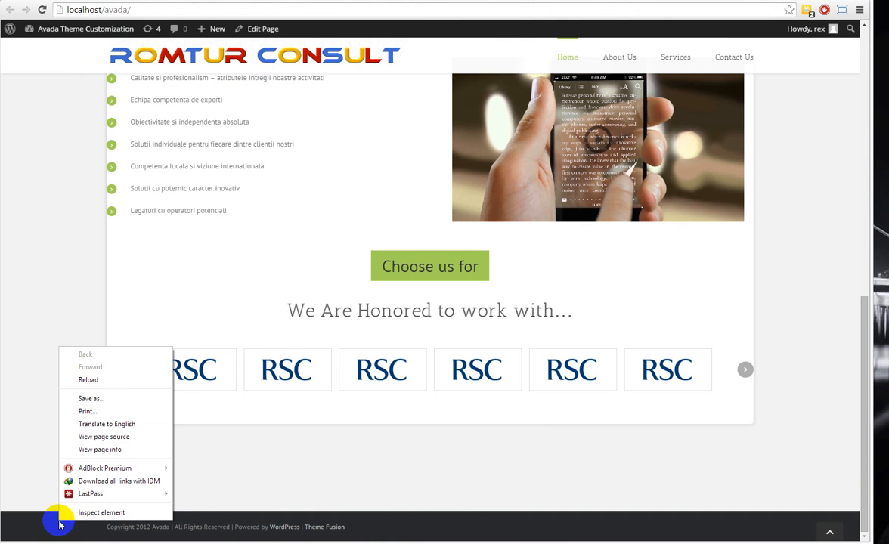
{"action": "left_click", "coordinate": [73, 515]}
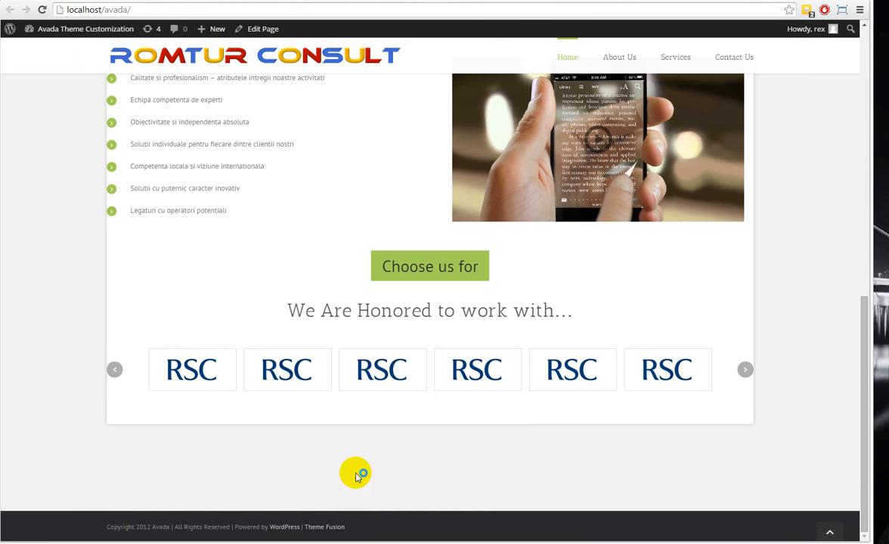
Switch to Sublime Text and examine the markup of the element with id footer in footer.php, including its nested divs and the preceding widget code.
{"action": "key", "text": "alt+Tab"}
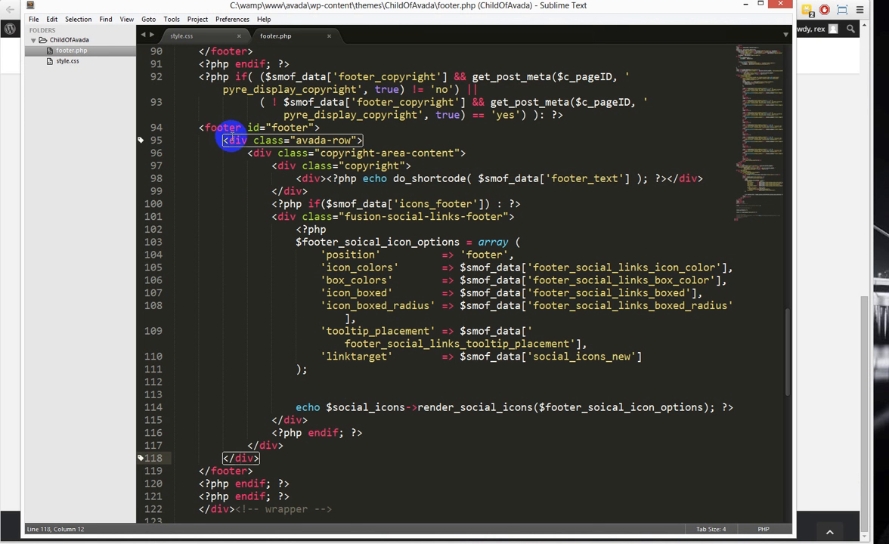
{"action": "left_click_drag", "start_coordinate": [229, 130], "coordinate": [309, 272]}
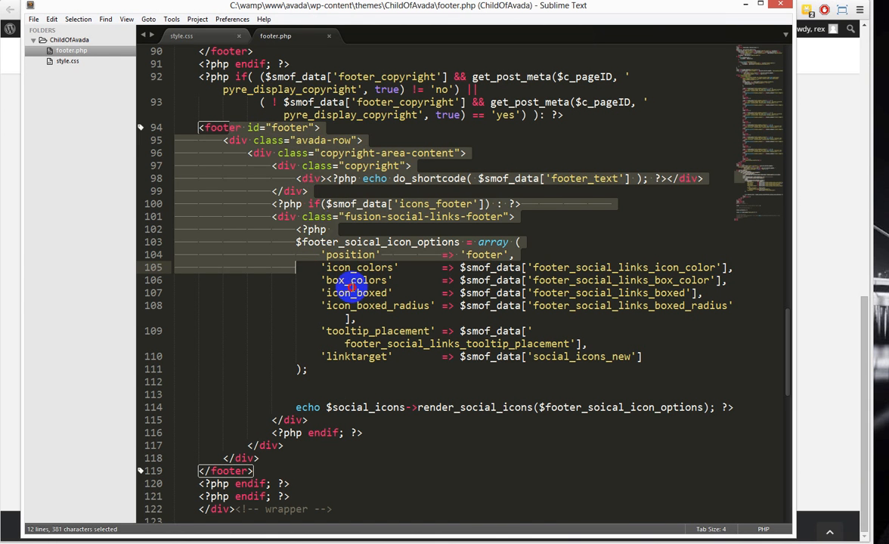
{"action": "left_click", "coordinate": [261, 155]}
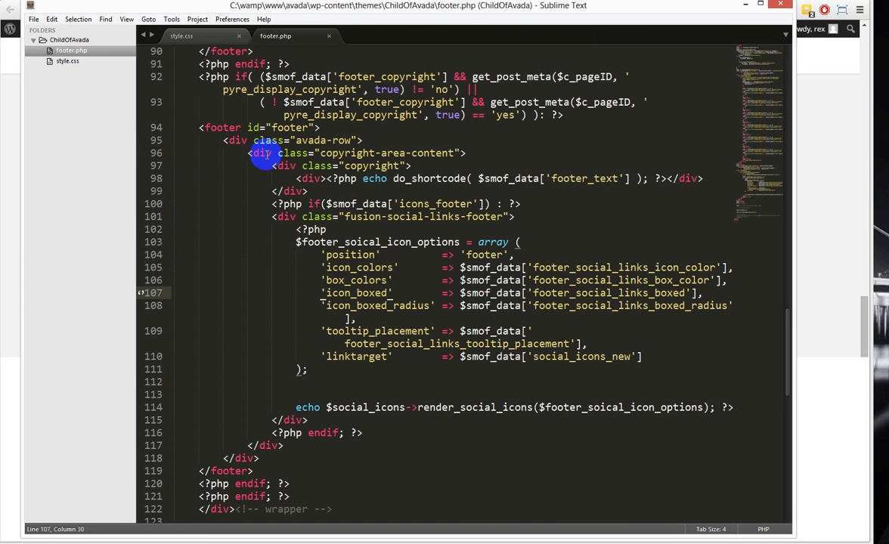
{"action": "scroll", "coordinate": [439, 151], "scroll_direction": "up", "scroll_amount": 3}
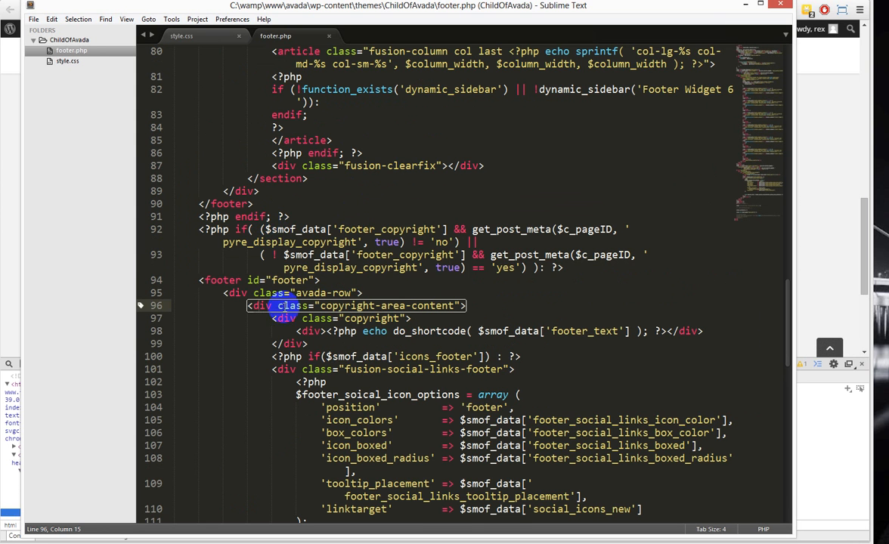
{"action": "scroll", "coordinate": [408, 269], "scroll_direction": "up", "scroll_amount": 1}
{"action": "scroll", "coordinate": [423, 269], "scroll_direction": "up", "scroll_amount": 4}
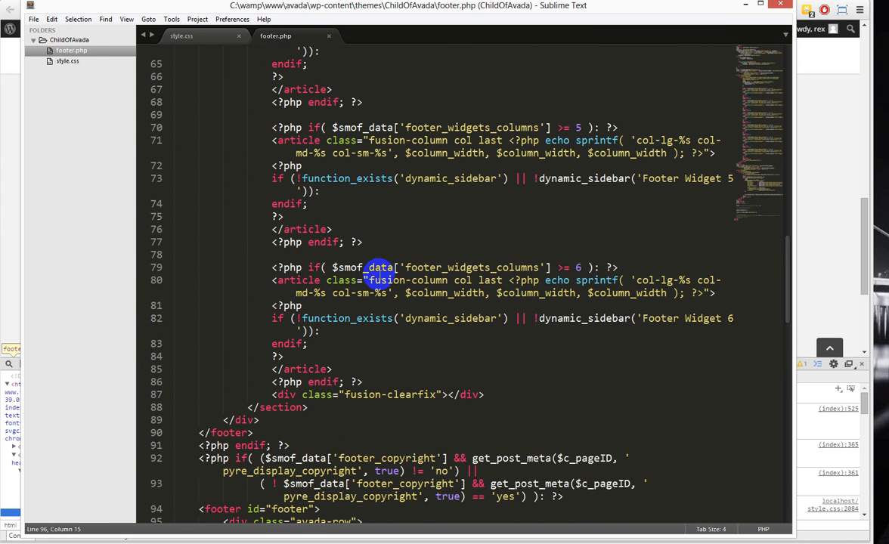
{"action": "scroll", "coordinate": [317, 411], "scroll_direction": "down", "scroll_amount": 4}
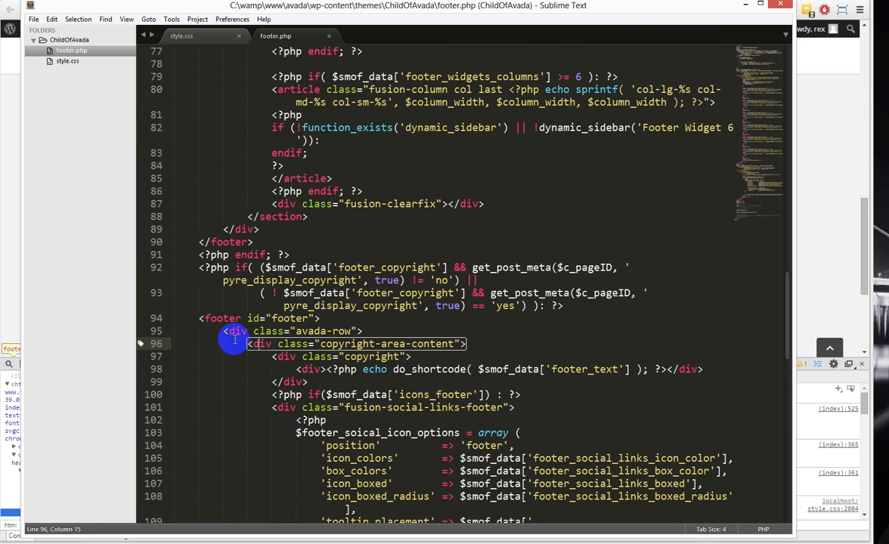
{"action": "left_click", "coordinate": [244, 318]}
{"action": "left_click", "coordinate": [289, 318]}
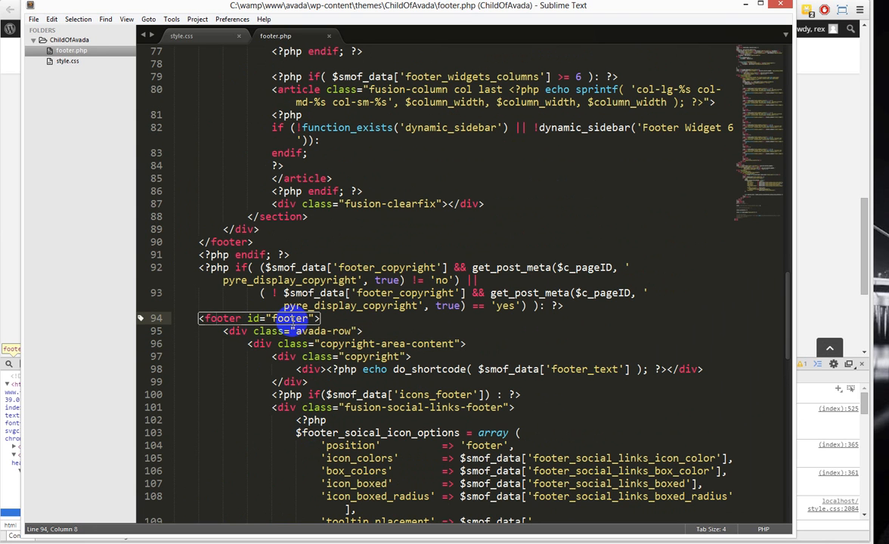
{"action": "left_click", "coordinate": [235, 332]}
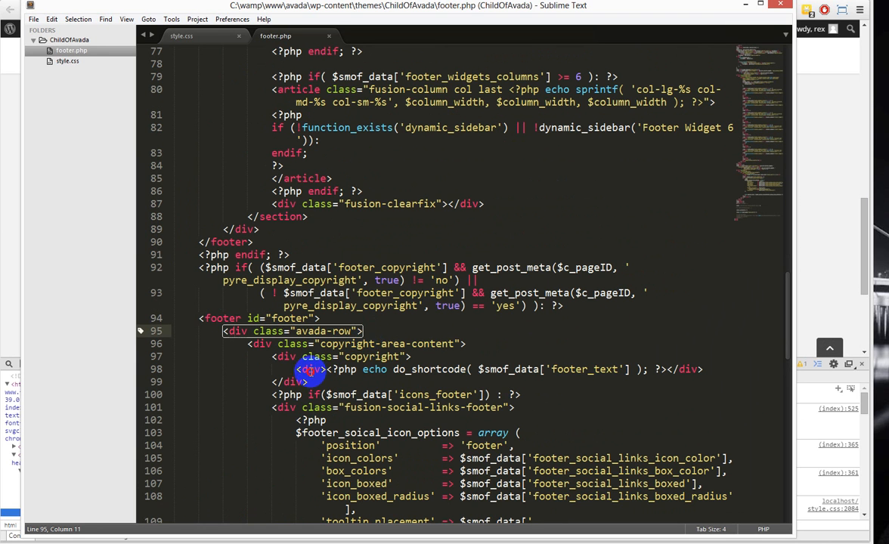
{"action": "left_click", "coordinate": [309, 371]}
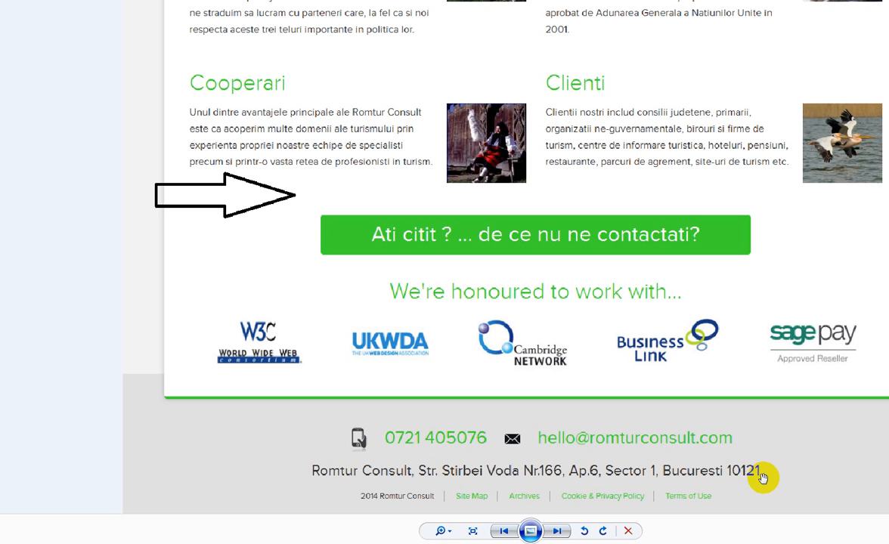
Compare the footer in the design image with the live page's footer and review the theme's footer options.
{"action": "scroll", "coordinate": [615, 393], "scroll_direction": "down", "scroll_amount": 2}
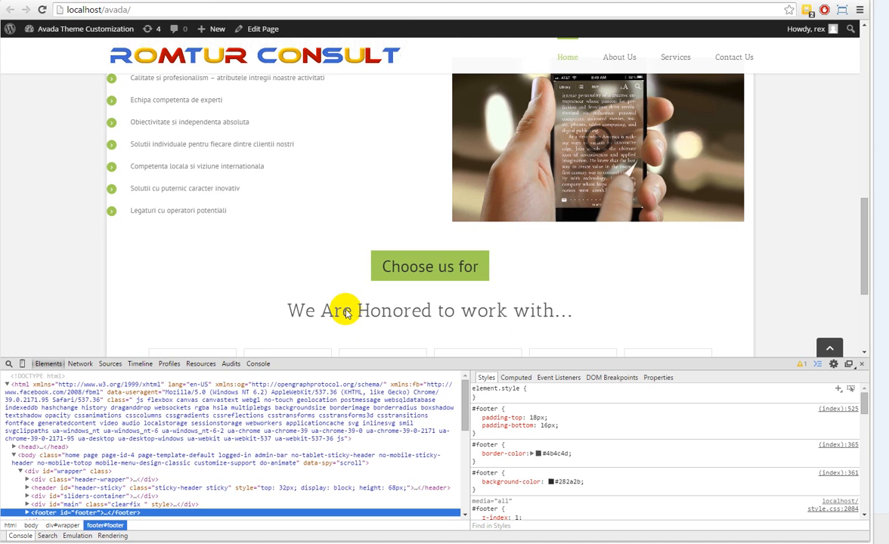
{"action": "scroll", "coordinate": [315, 274], "scroll_direction": "down", "scroll_amount": 3}
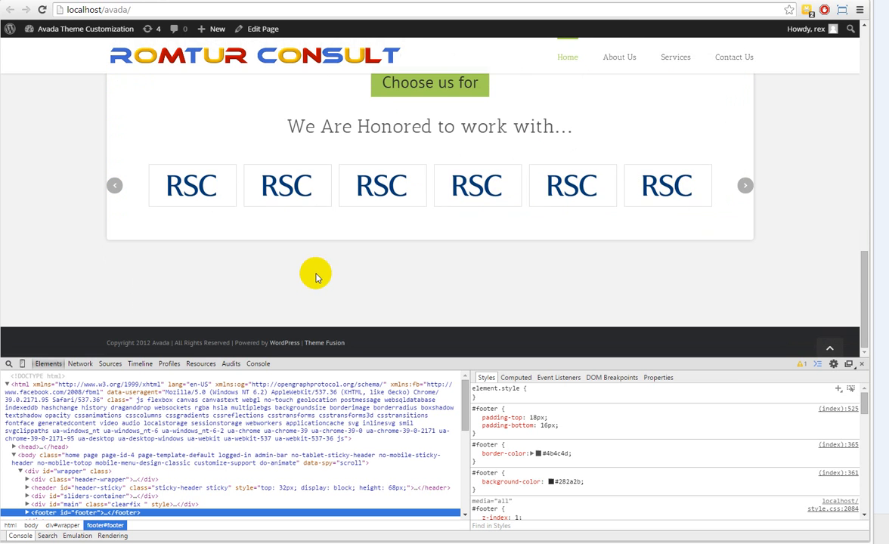
{"action": "scroll", "coordinate": [304, 178], "scroll_direction": "up", "scroll_amount": 2}
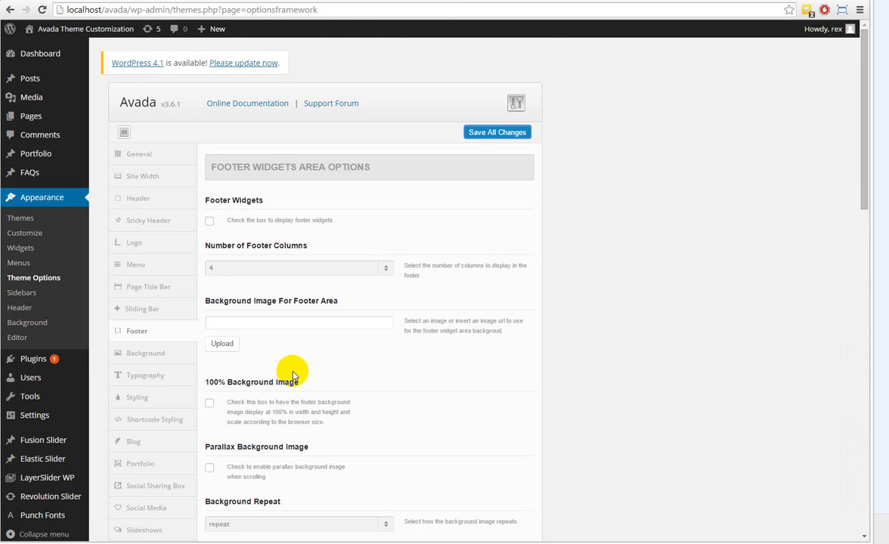
{"action": "scroll", "coordinate": [293, 375], "scroll_direction": "down", "scroll_amount": 10}
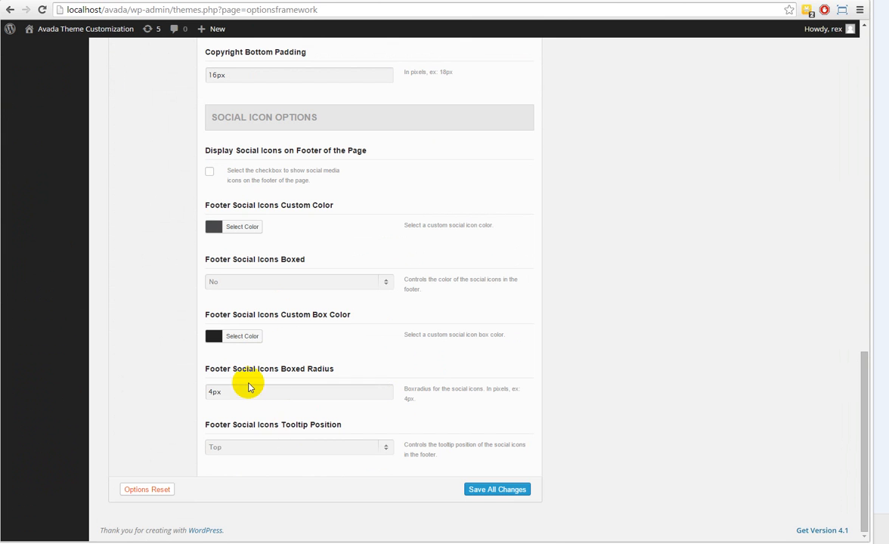
{"action": "scroll", "coordinate": [250, 387], "scroll_direction": "up", "scroll_amount": 4}
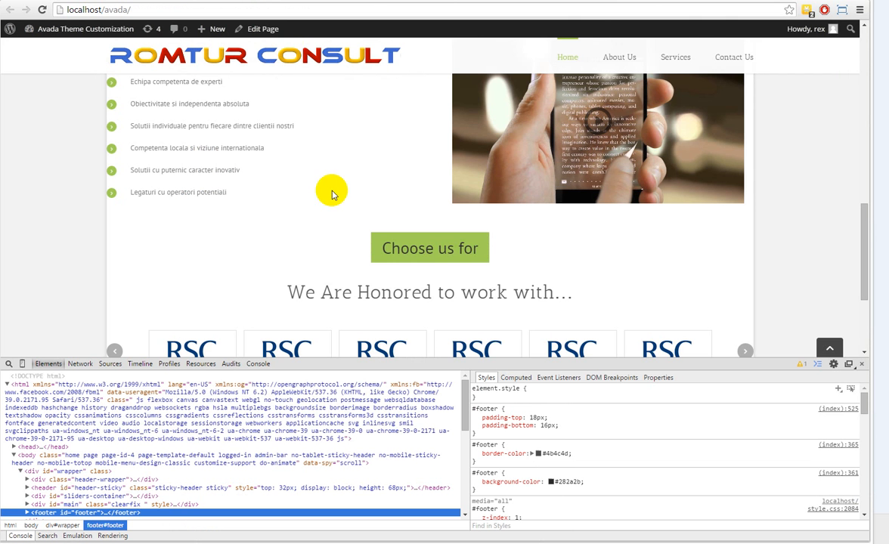
Inspect the dark copyright footer bar on the home page and examine its #footer style rules in the developer tools.
{"action": "scroll", "coordinate": [307, 219], "scroll_direction": "down", "scroll_amount": 3}
{"action": "left_click", "coordinate": [117, 342]}
{"action": "left_click_drag", "start_coordinate": [117, 344], "coordinate": [198, 349]}
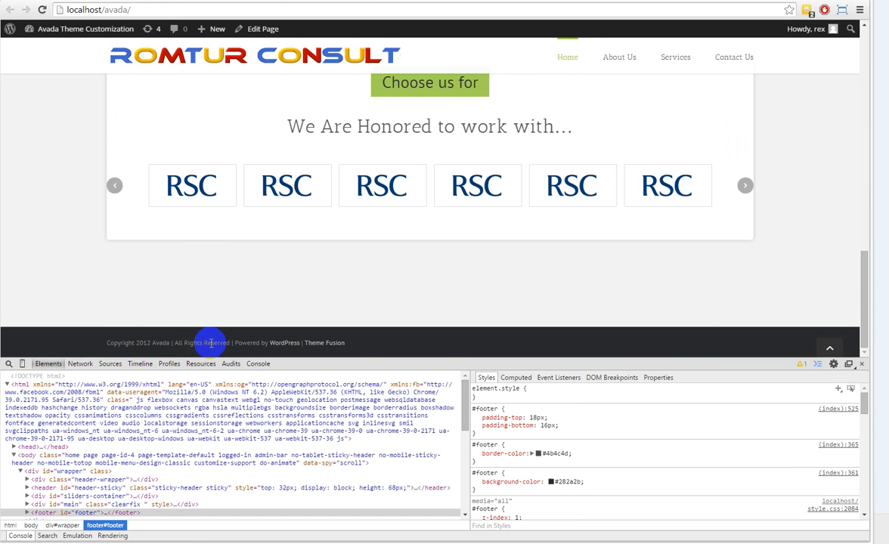
{"action": "right_click", "coordinate": [84, 342]}
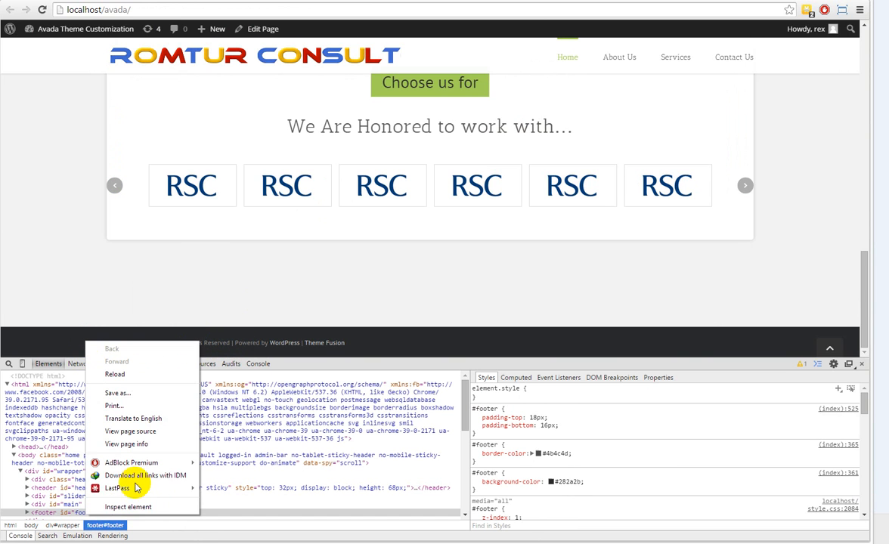
{"action": "left_click", "coordinate": [129, 506]}
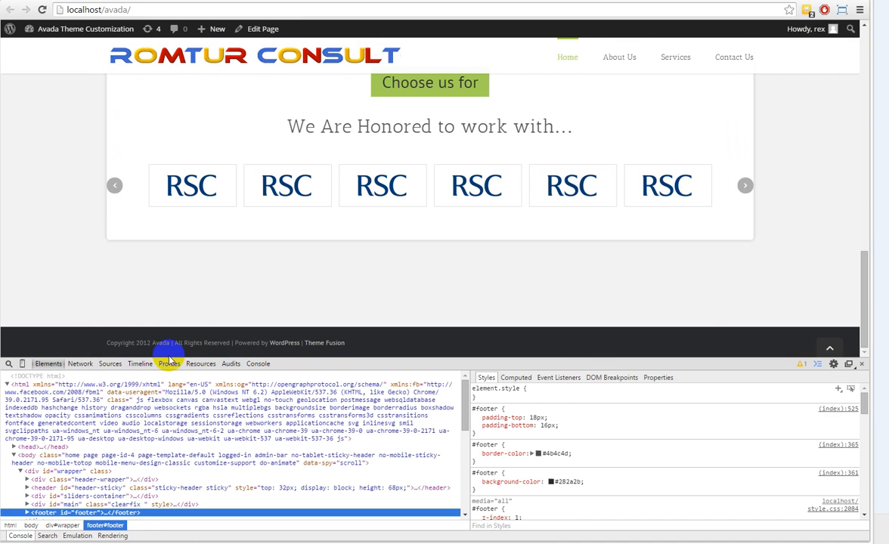
{"action": "scroll", "coordinate": [157, 427], "scroll_direction": "down", "scroll_amount": 3}
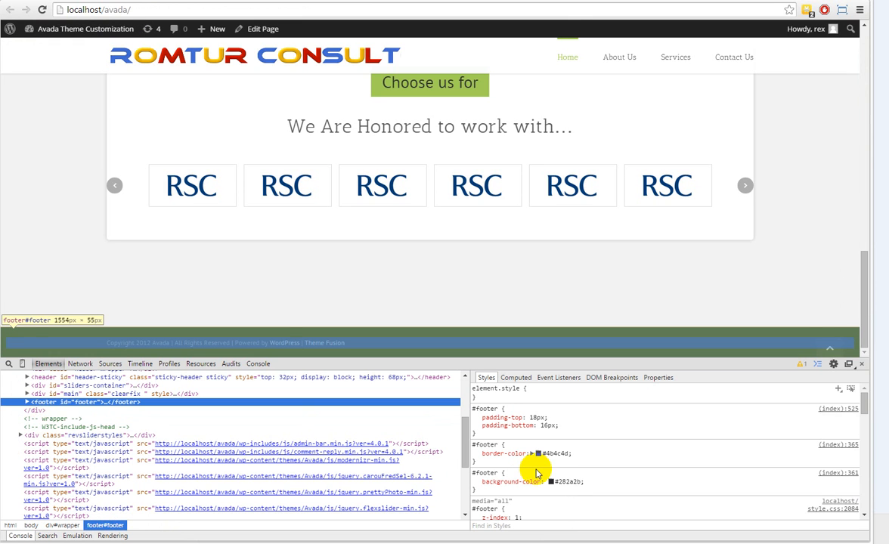
Turn off the border-color, background-color, background and border-top declarations of the #footer rules in the developer tools.
{"action": "left_click", "coordinate": [473, 454]}
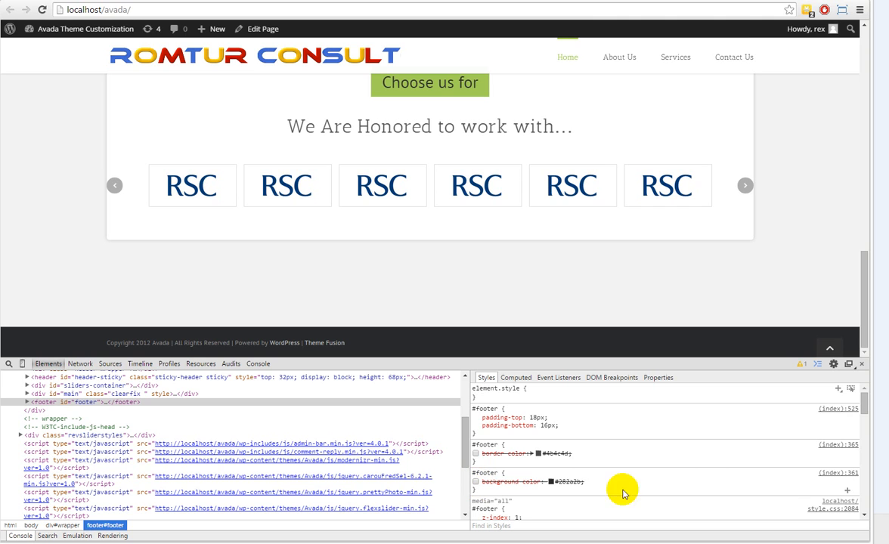
{"action": "scroll", "coordinate": [545, 464], "scroll_direction": "down", "scroll_amount": 3}
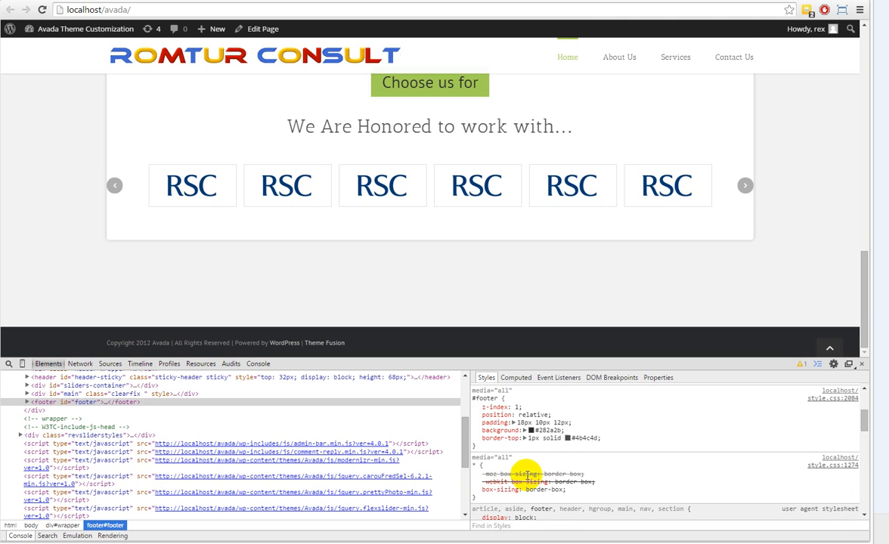
{"action": "left_click", "coordinate": [476, 430]}
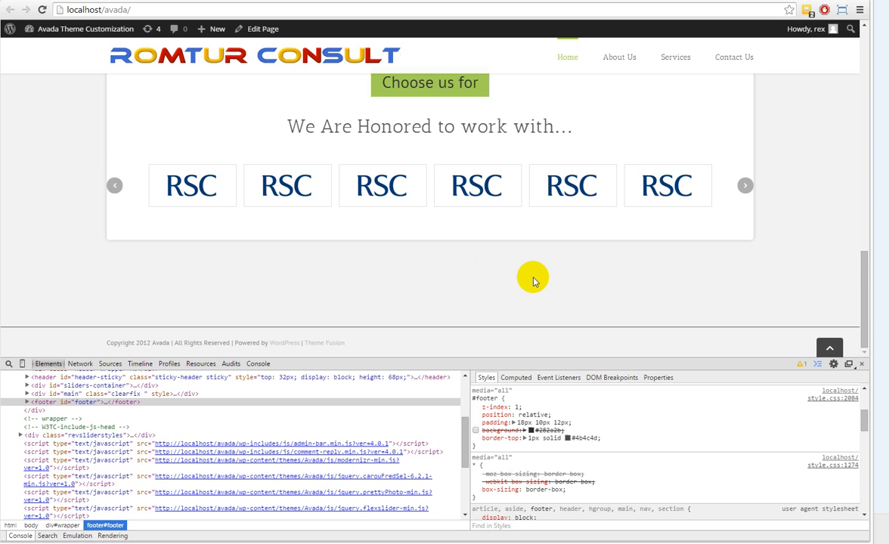
{"action": "left_click", "coordinate": [474, 439]}
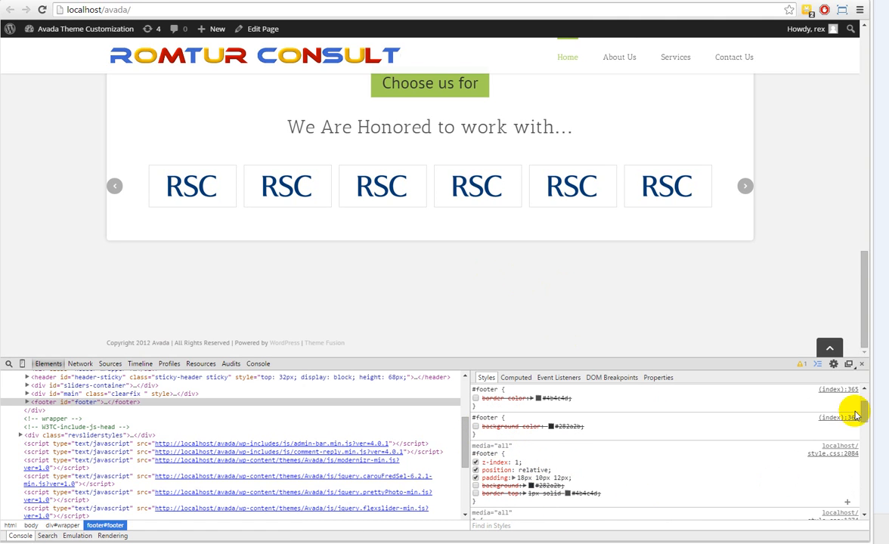
{"action": "scroll", "coordinate": [661, 438], "scroll_direction": "up", "scroll_amount": 2}
{"action": "scroll", "coordinate": [755, 476], "scroll_direction": "down", "scroll_amount": 5}
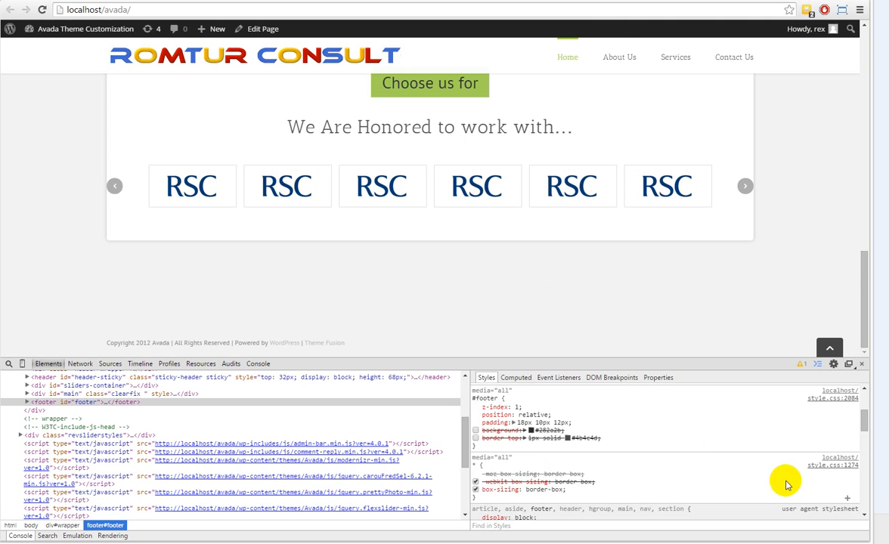
{"action": "scroll", "coordinate": [521, 476], "scroll_direction": "down", "scroll_amount": 3}
{"action": "scroll", "coordinate": [529, 461], "scroll_direction": "up", "scroll_amount": 3}
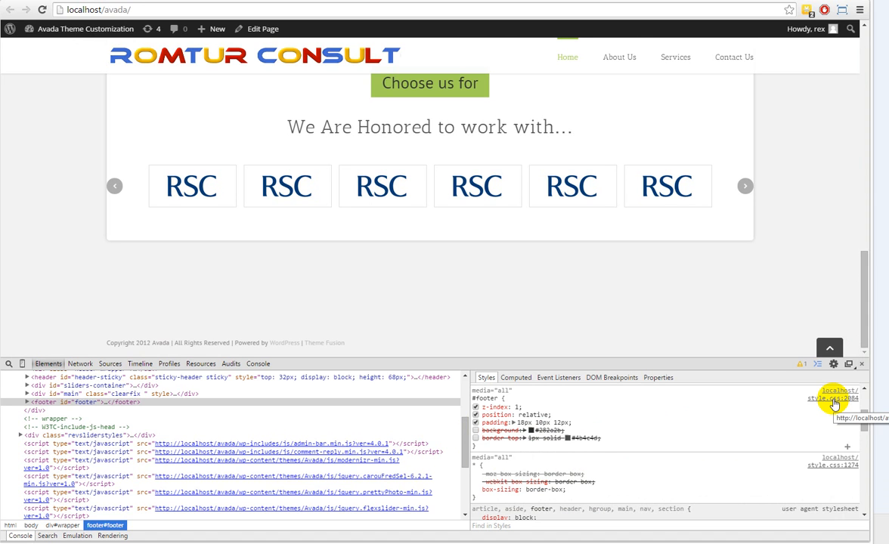
{"action": "scroll", "coordinate": [778, 416], "scroll_direction": "up", "scroll_amount": 2}
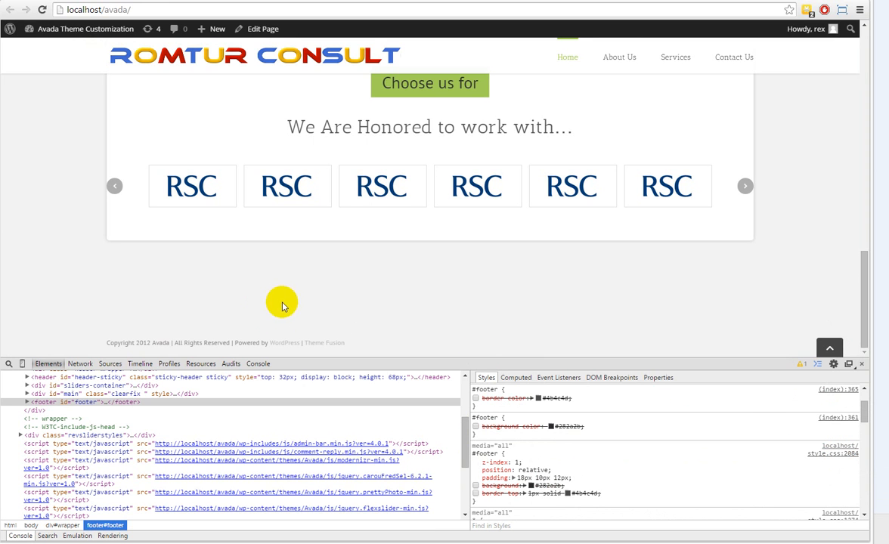
Compare the Copyright Text in the theme's footer options with the copyright line on the home page.
{"action": "left_click", "coordinate": [169, 1]}
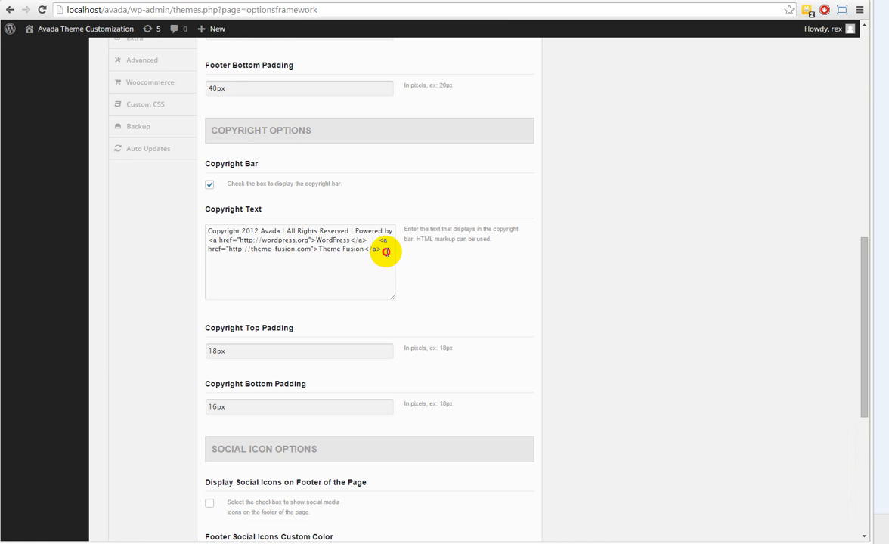
{"action": "left_click_drag", "start_coordinate": [385, 252], "coordinate": [185, 225]}
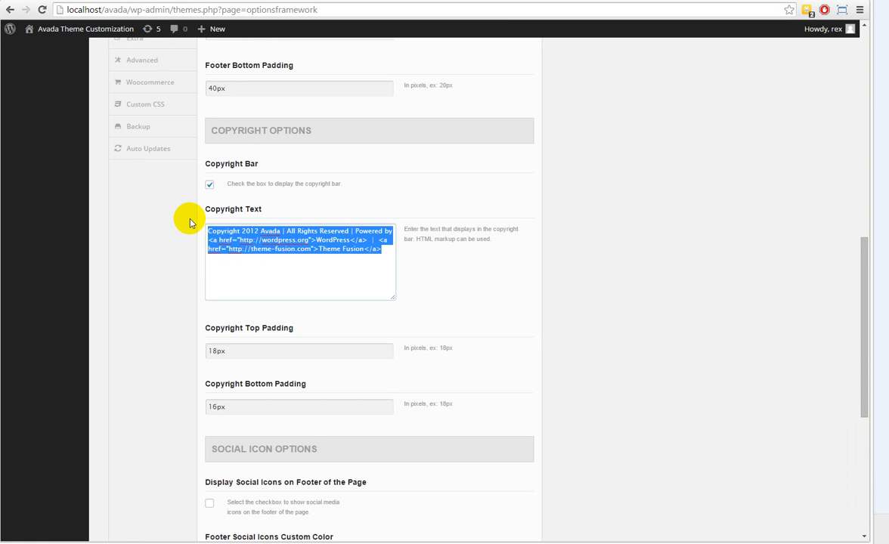
{"action": "left_click", "coordinate": [352, 253]}
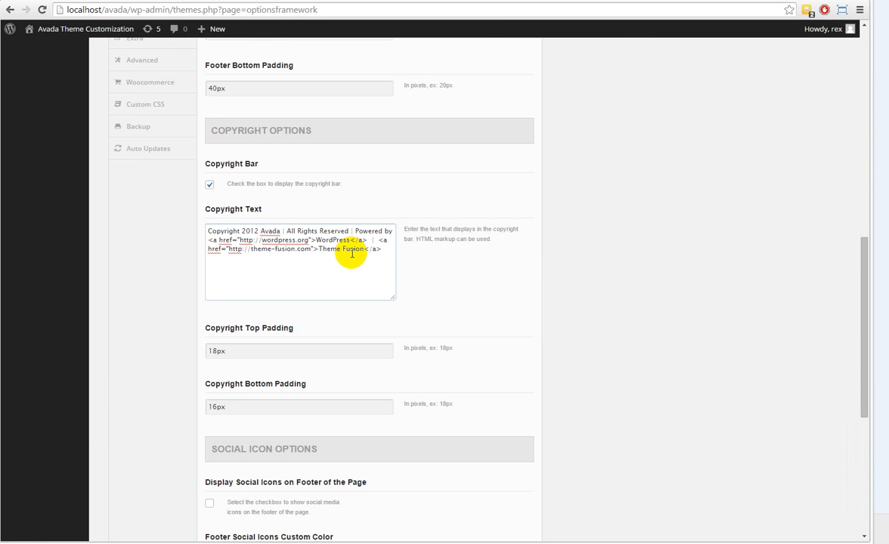
{"action": "double_click", "coordinate": [350, 250]}
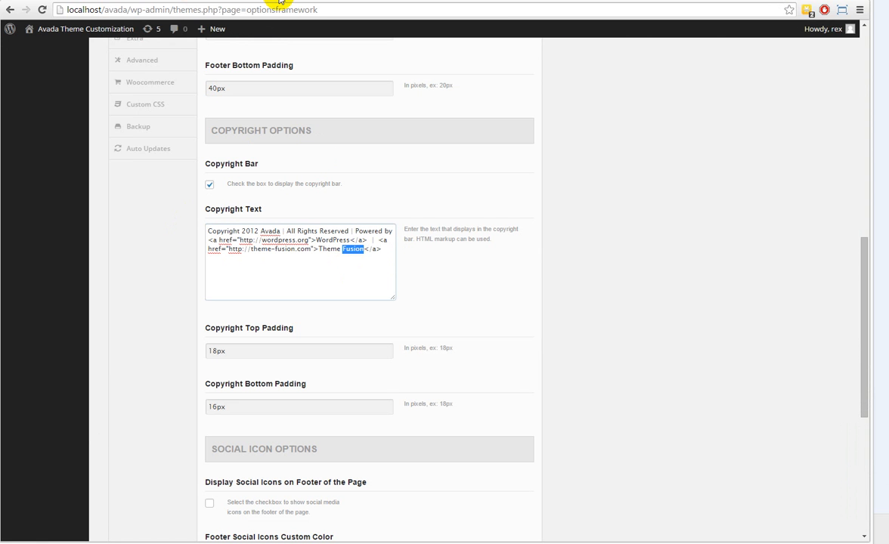
{"action": "left_click", "coordinate": [277, 0]}
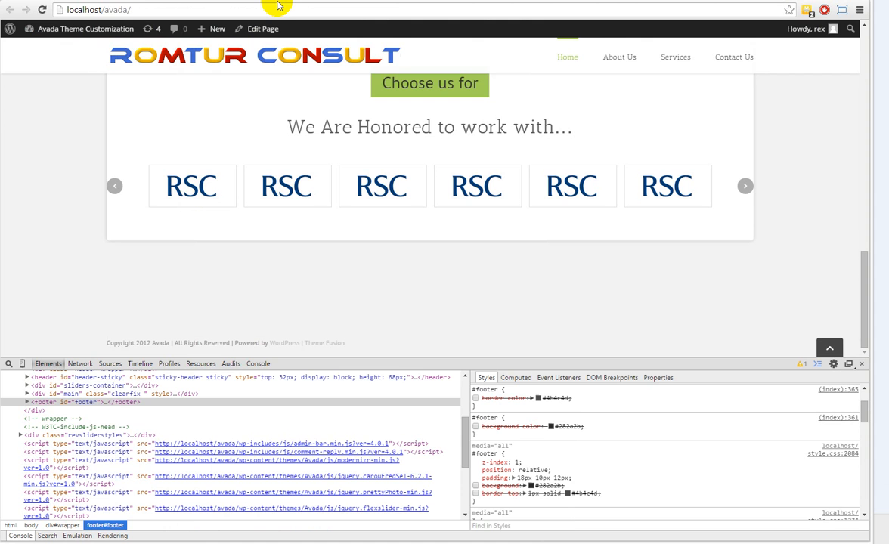
In the theme options' Styling section, expand Background Colors and find the footer color settings by searching for "footer".
{"action": "left_click", "coordinate": [168, 3]}
{"action": "scroll", "coordinate": [264, 229], "scroll_direction": "up", "scroll_amount": 6}
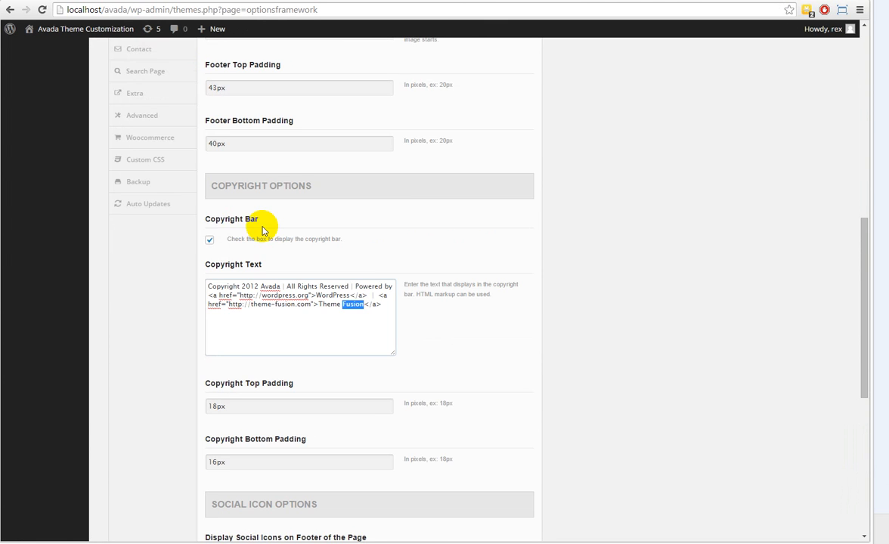
{"action": "scroll", "coordinate": [265, 219], "scroll_direction": "up", "scroll_amount": 3}
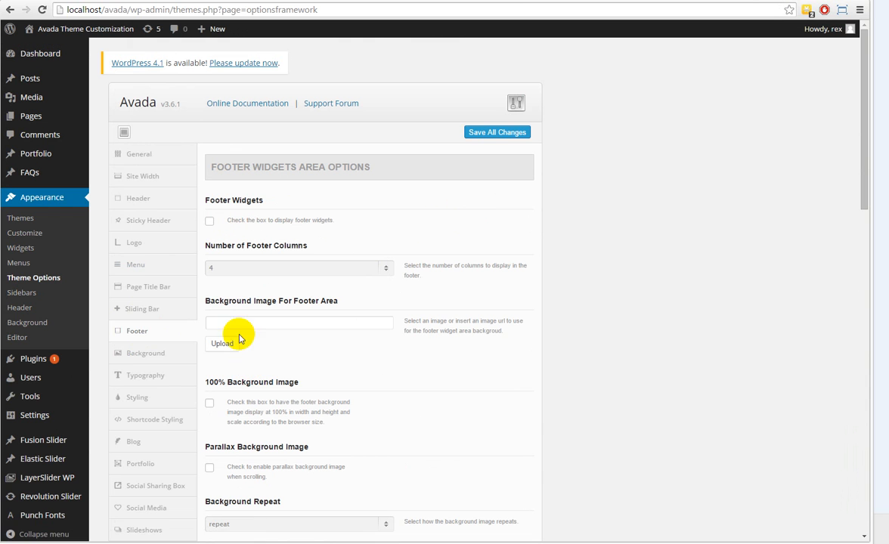
{"action": "left_click", "coordinate": [153, 402]}
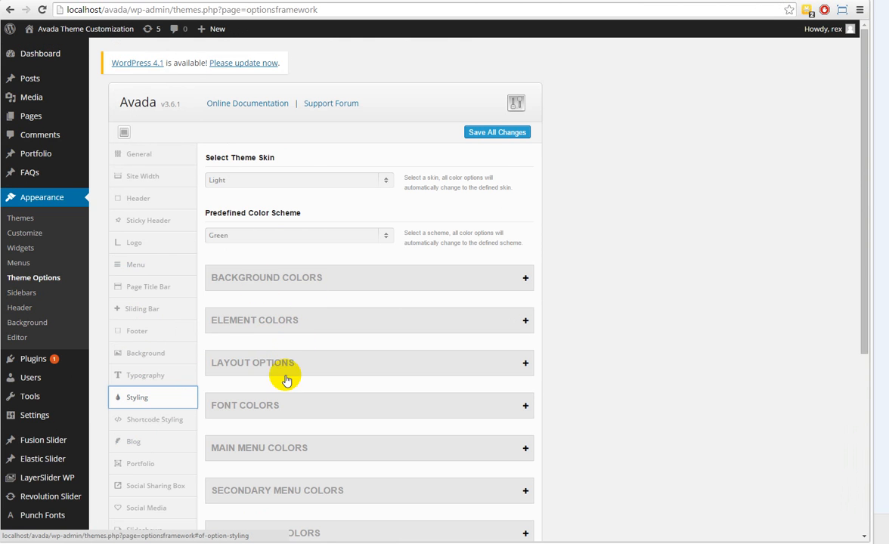
{"action": "scroll", "coordinate": [284, 432], "scroll_direction": "down", "scroll_amount": 1}
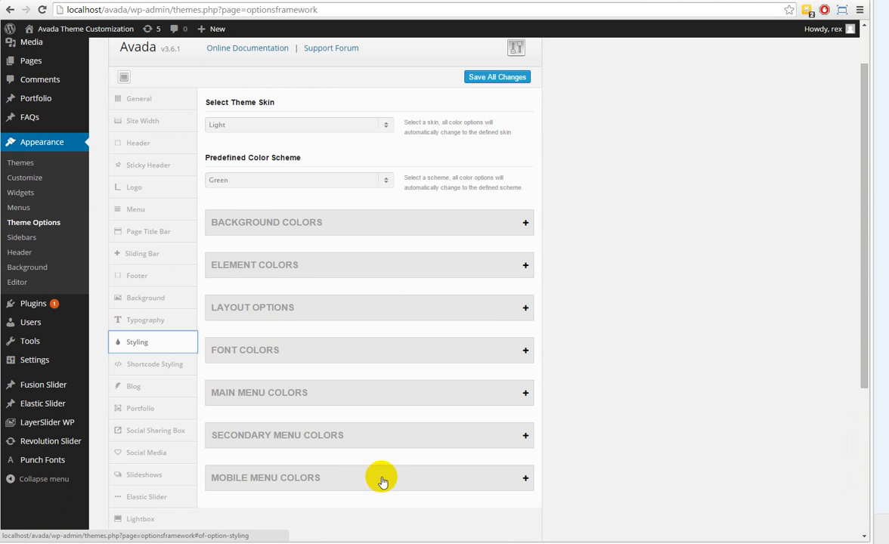
{"action": "left_click", "coordinate": [416, 227]}
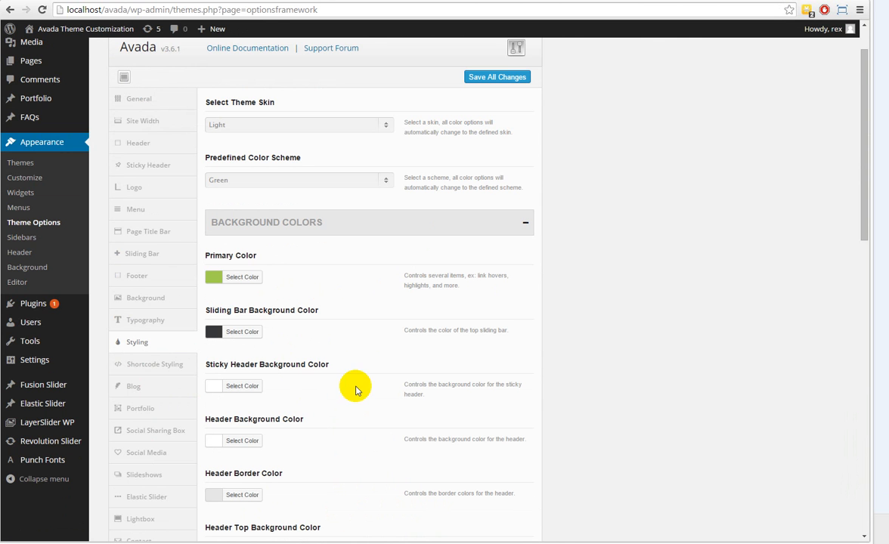
{"action": "key", "text": "ctrl+f"}
{"action": "type", "text": "footer"}
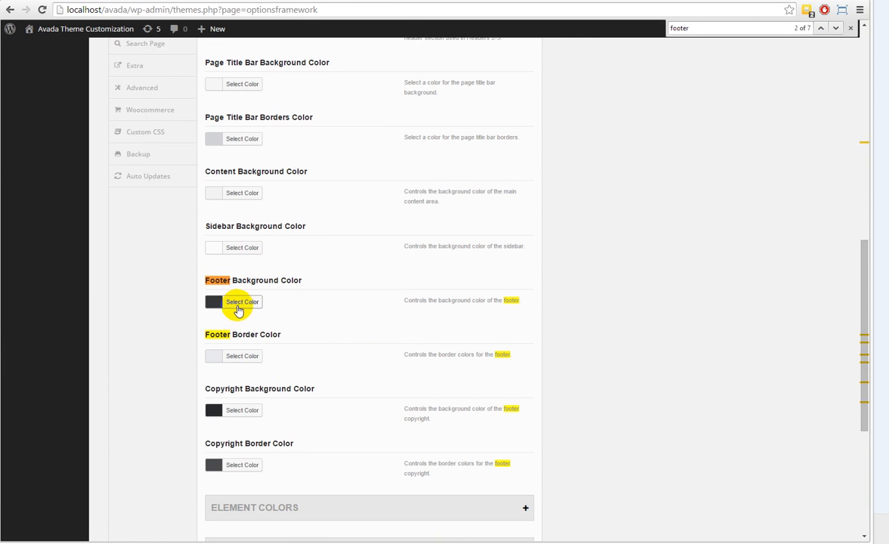
Sample the footer's light grey from the design image and set it as the Footer Background Color.
{"action": "left_click", "coordinate": [239, 306]}
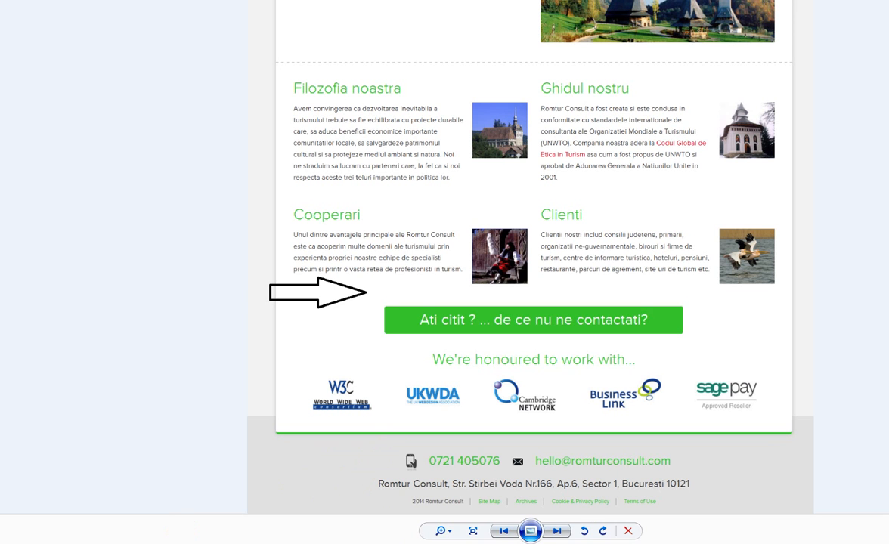
{"action": "left_click", "coordinate": [305, 541]}
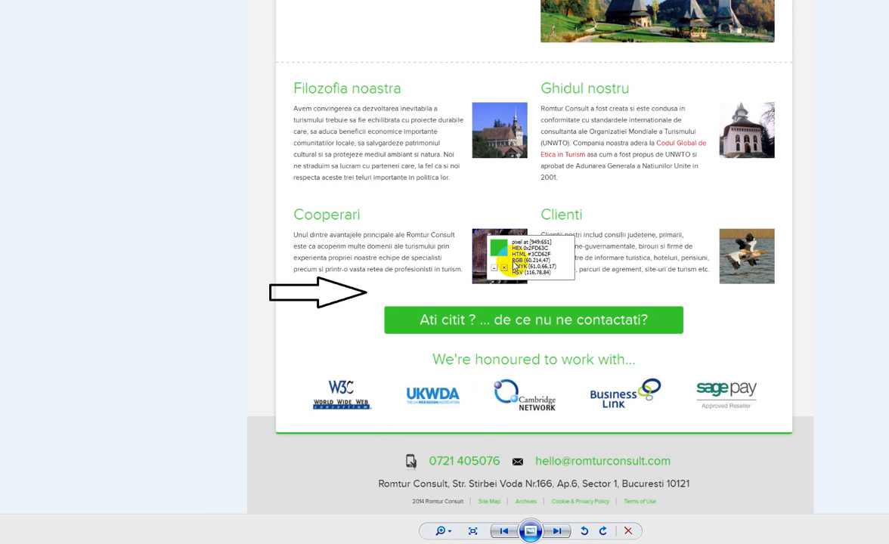
{"action": "left_click_drag", "start_coordinate": [504, 253], "coordinate": [884, 257]}
{"action": "left_click", "coordinate": [306, 470]}
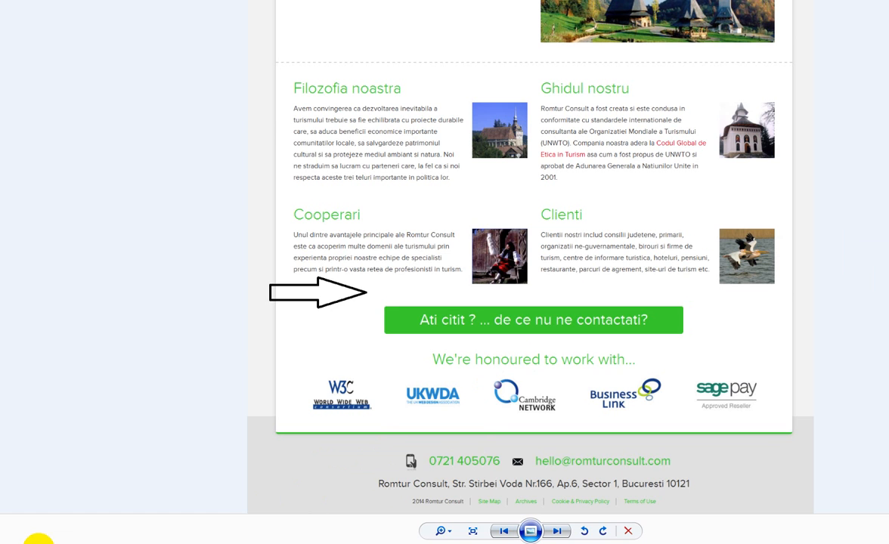
{"action": "left_click", "coordinate": [29, 542]}
{"action": "left_click", "coordinate": [305, 325]}
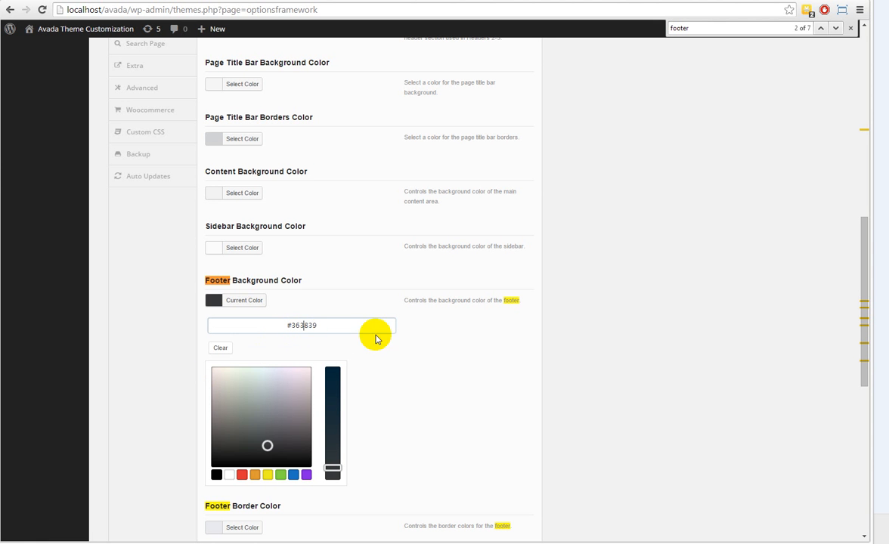
{"action": "double_click", "coordinate": [304, 326]}
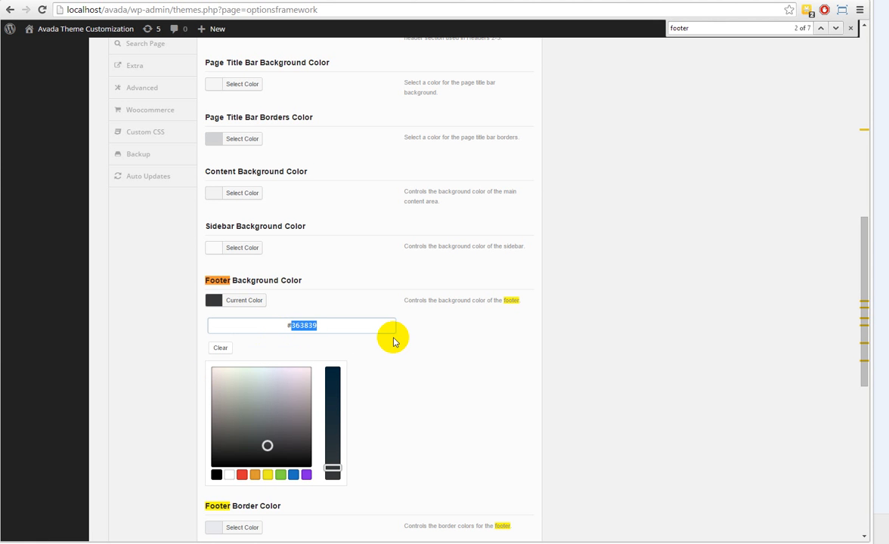
{"action": "left_click", "coordinate": [507, 378]}
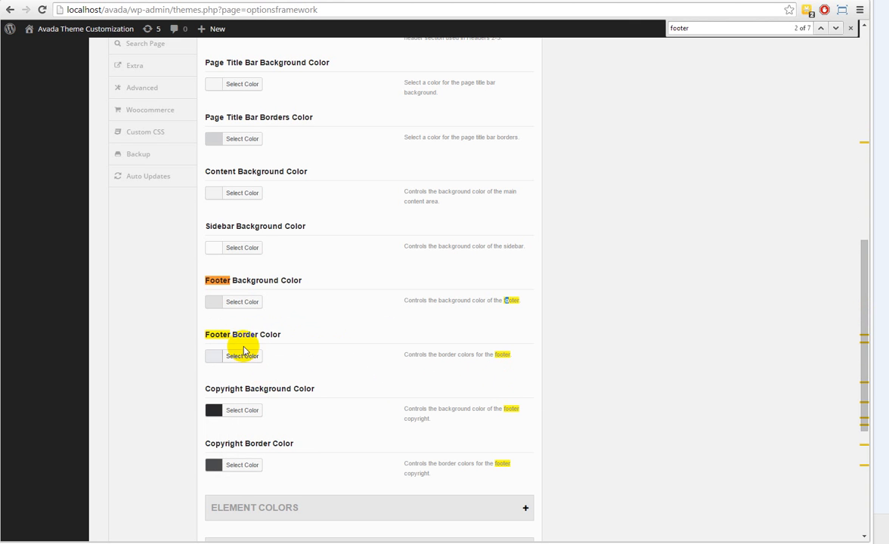
Reload the home page, check the copyright bar's background color and return to the theme's styling options.
{"action": "left_click", "coordinate": [242, 360]}
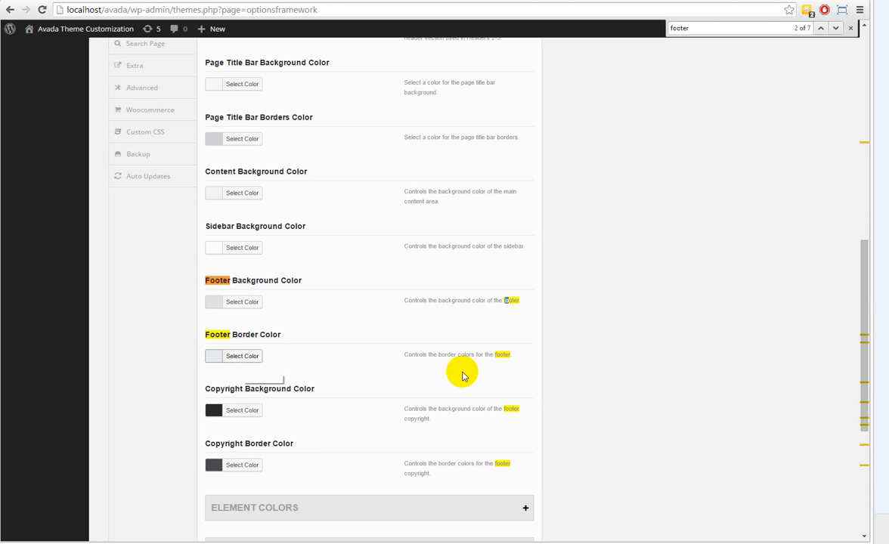
{"action": "scroll", "coordinate": [590, 268], "scroll_direction": "up", "scroll_amount": 15}
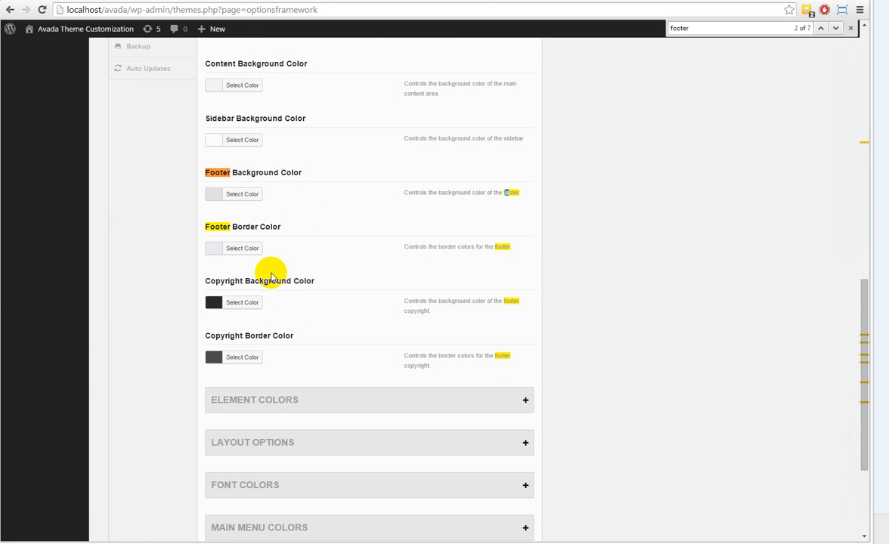
{"action": "left_click", "coordinate": [274, 281]}
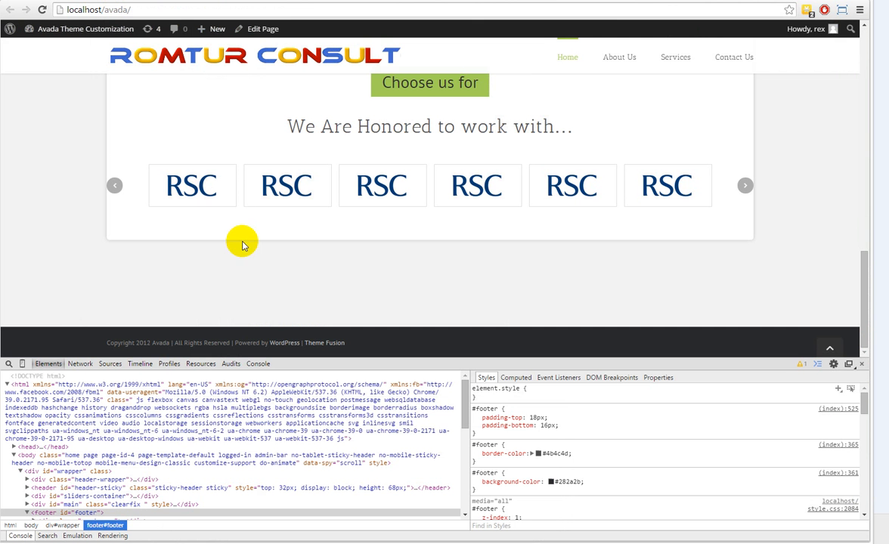
{"action": "left_click", "coordinate": [34, 358]}
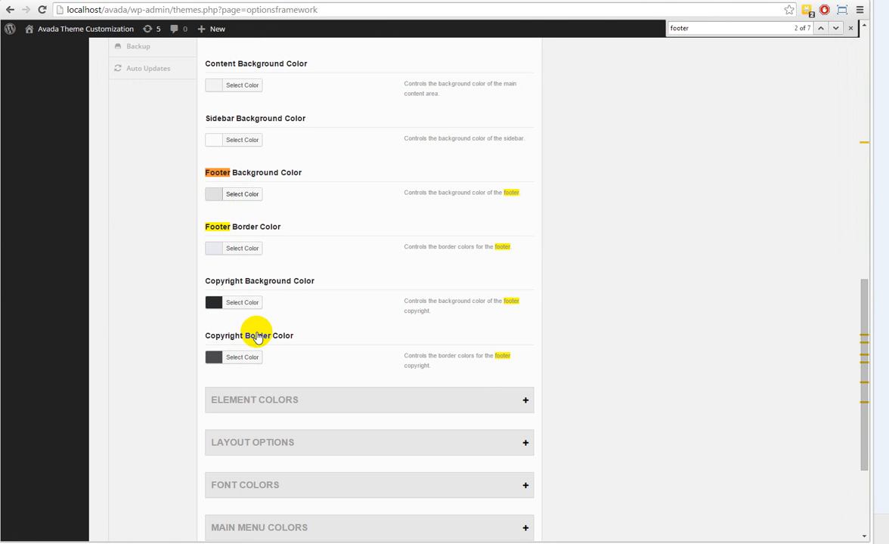
Set the Copyright Background Color to #e1e1e1.
{"action": "left_click", "coordinate": [240, 304]}
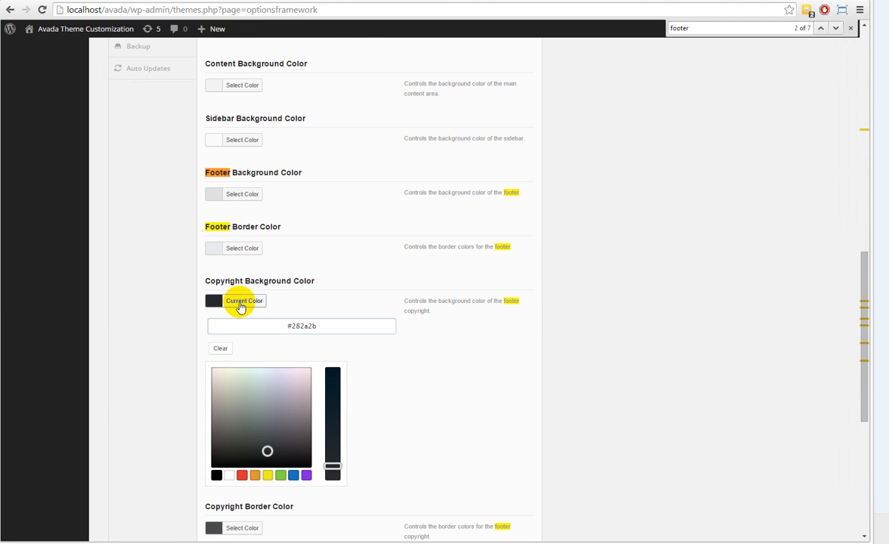
{"action": "double_click", "coordinate": [305, 325]}
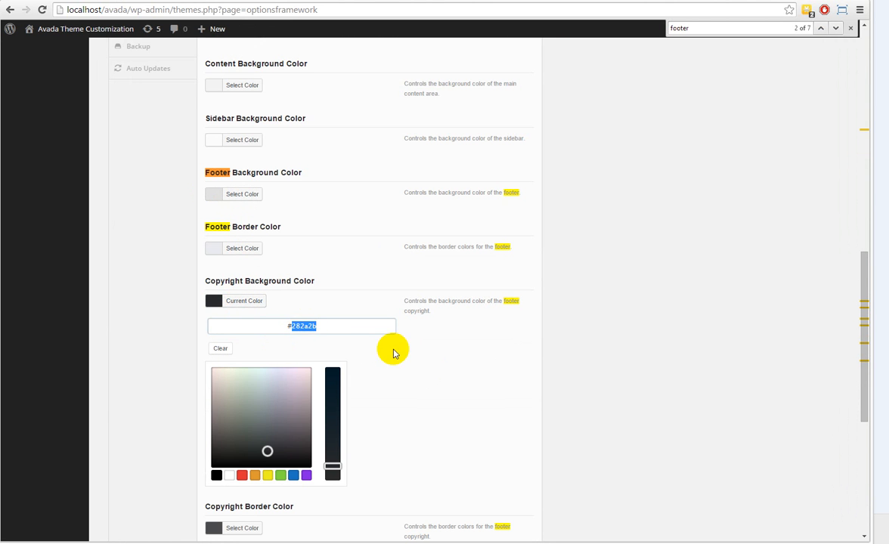
{"action": "type", "text": "e1e1e1"}
{"action": "left_click", "coordinate": [469, 388]}
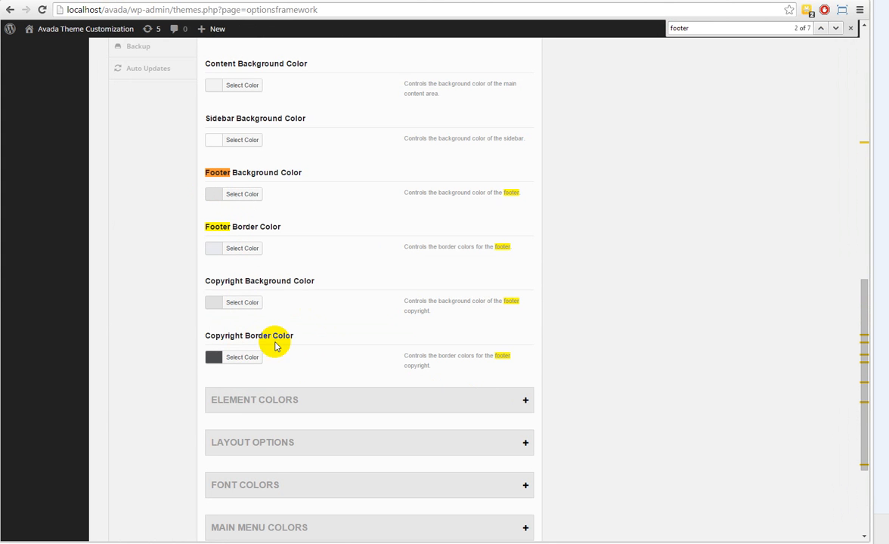
Set the Copyright Border Color to #e1e1e1 and save all theme option changes.
{"action": "left_click", "coordinate": [237, 357]}
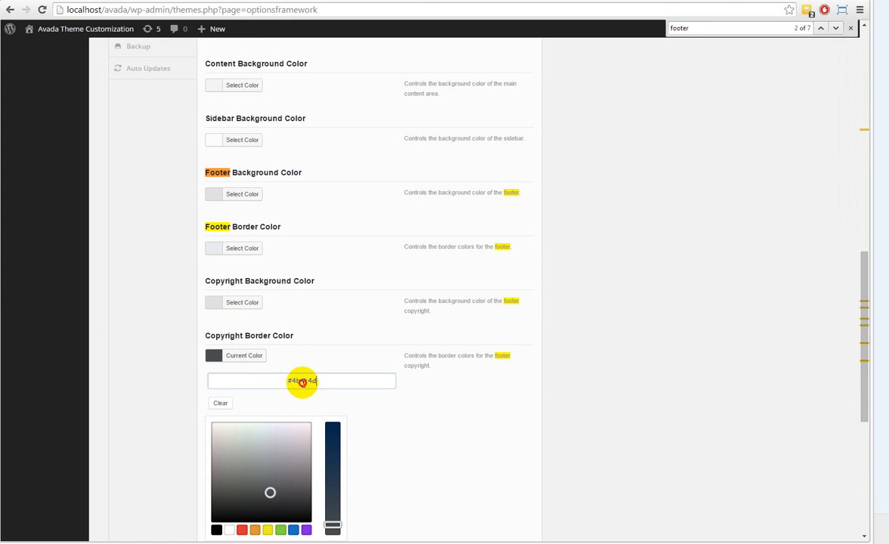
{"action": "double_click", "coordinate": [301, 381]}
{"action": "type", "text": "e1e1e1"}
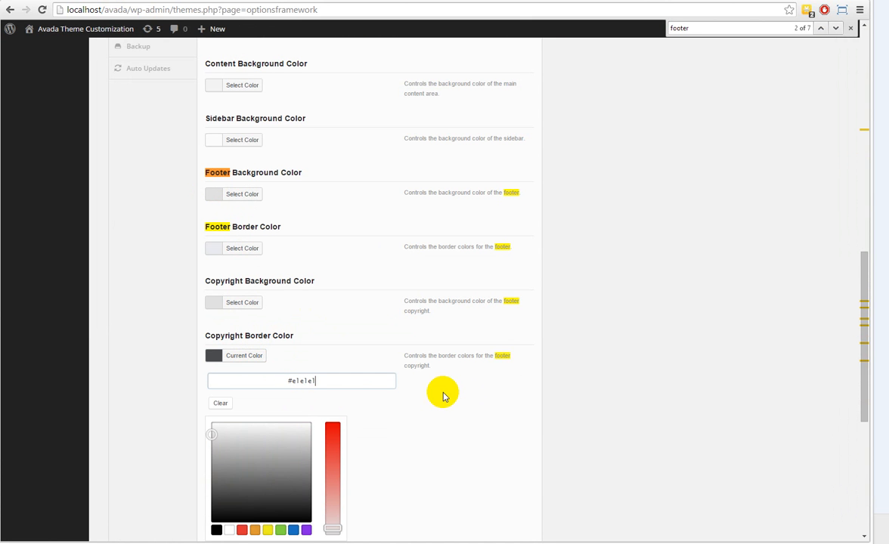
{"action": "left_click", "coordinate": [445, 395]}
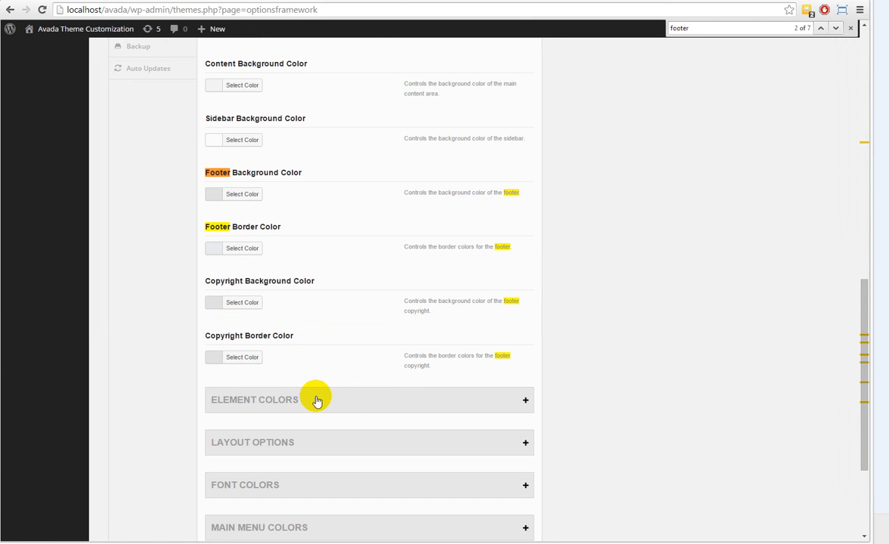
{"action": "scroll", "coordinate": [476, 254], "scroll_direction": "up", "scroll_amount": 15}
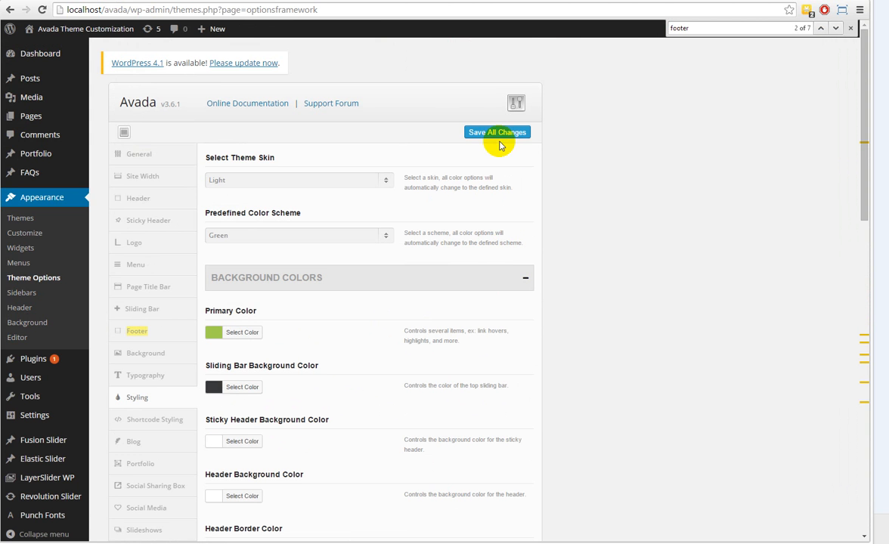
{"action": "left_click", "coordinate": [497, 134]}
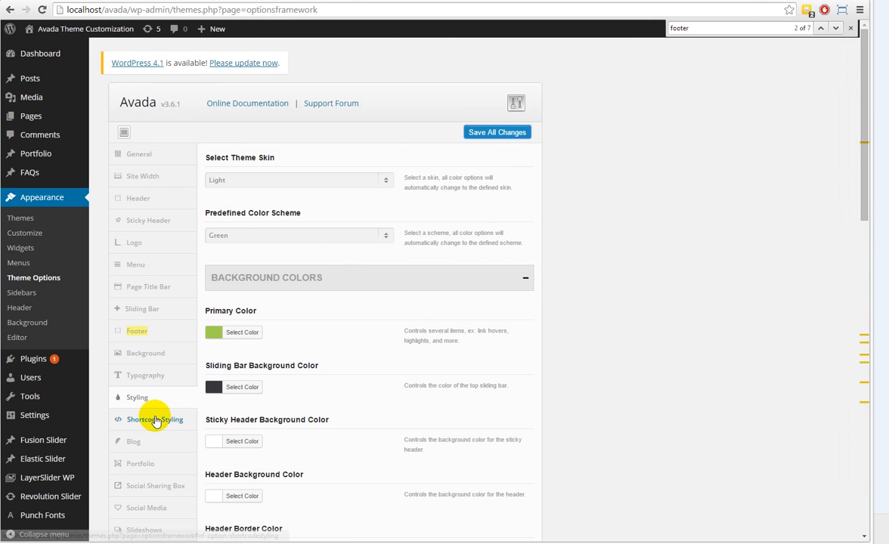
Examine the theme's Background options for settings that affect the footer.
{"action": "left_click", "coordinate": [145, 355]}
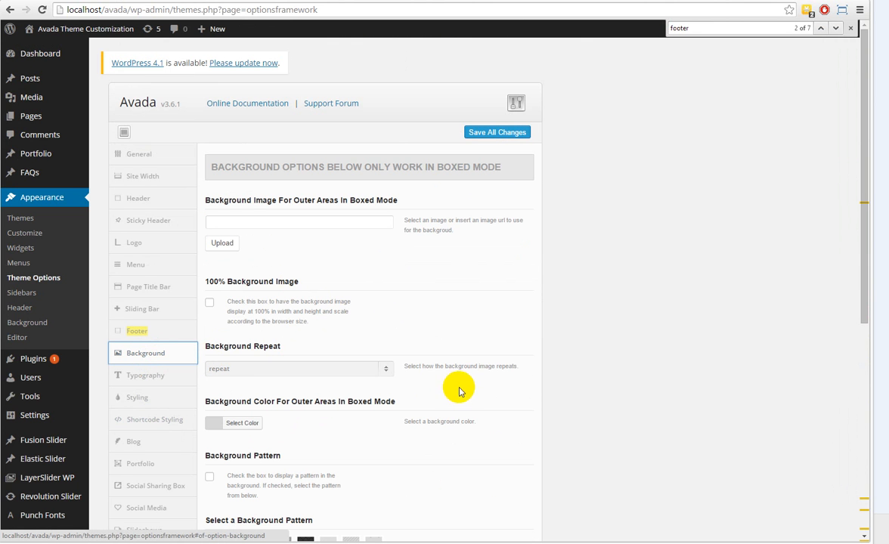
{"action": "scroll", "coordinate": [247, 198], "scroll_direction": "down", "scroll_amount": 2}
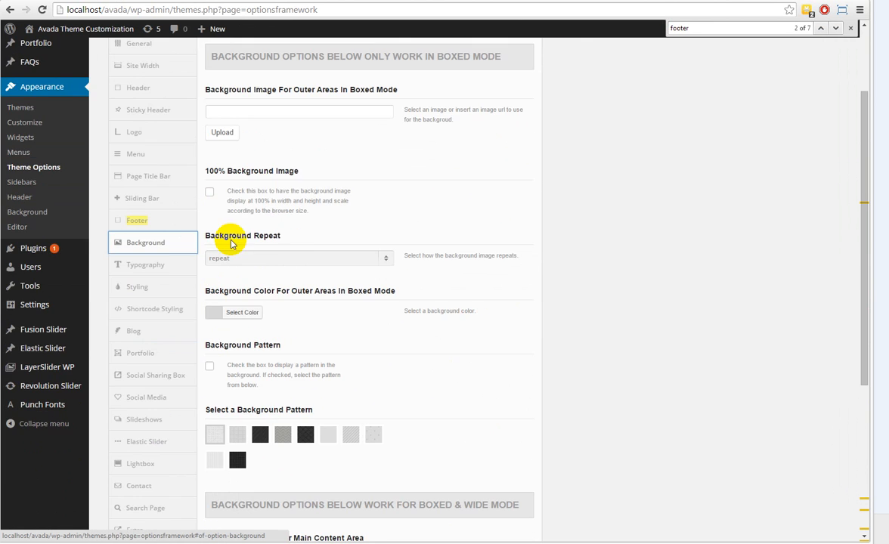
{"action": "scroll", "coordinate": [219, 158], "scroll_direction": "down", "scroll_amount": 2}
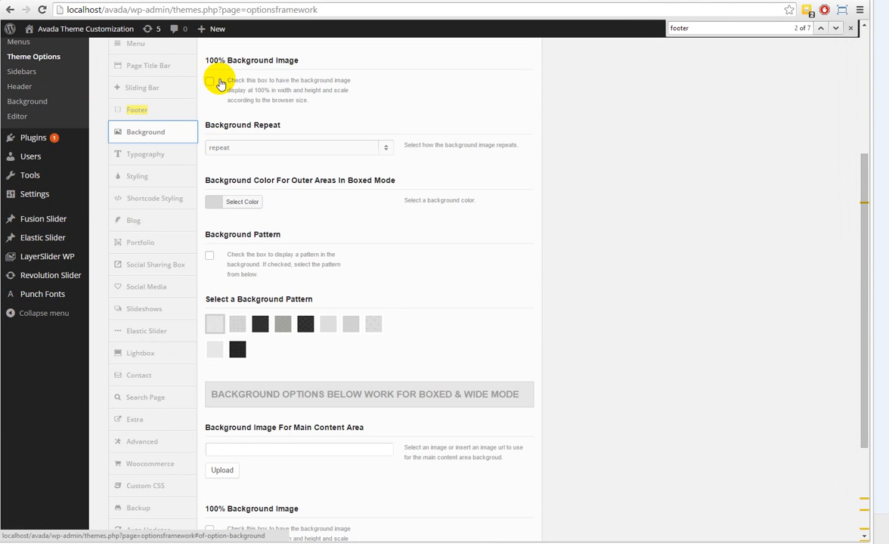
{"action": "scroll", "coordinate": [317, 178], "scroll_direction": "up", "scroll_amount": 1}
{"action": "scroll", "coordinate": [272, 127], "scroll_direction": "up", "scroll_amount": 1}
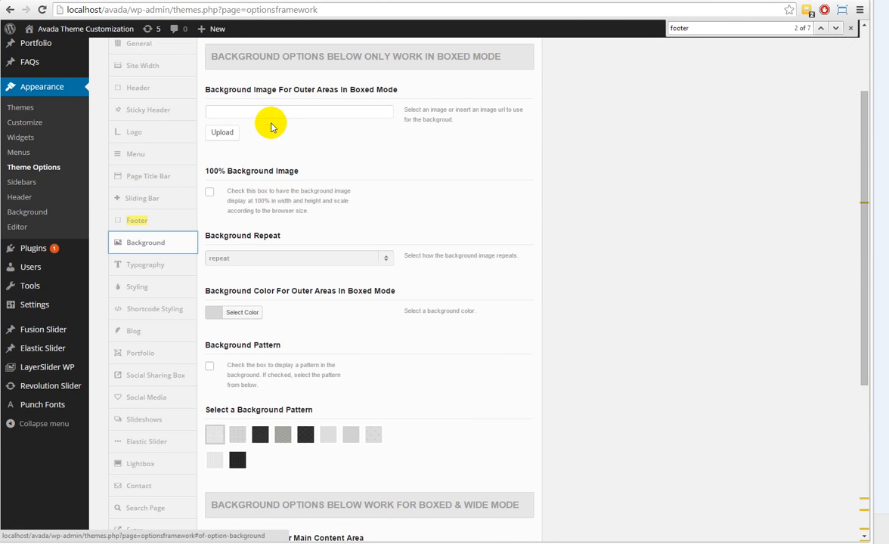
{"action": "scroll", "coordinate": [220, 193], "scroll_direction": "up", "scroll_amount": 1}
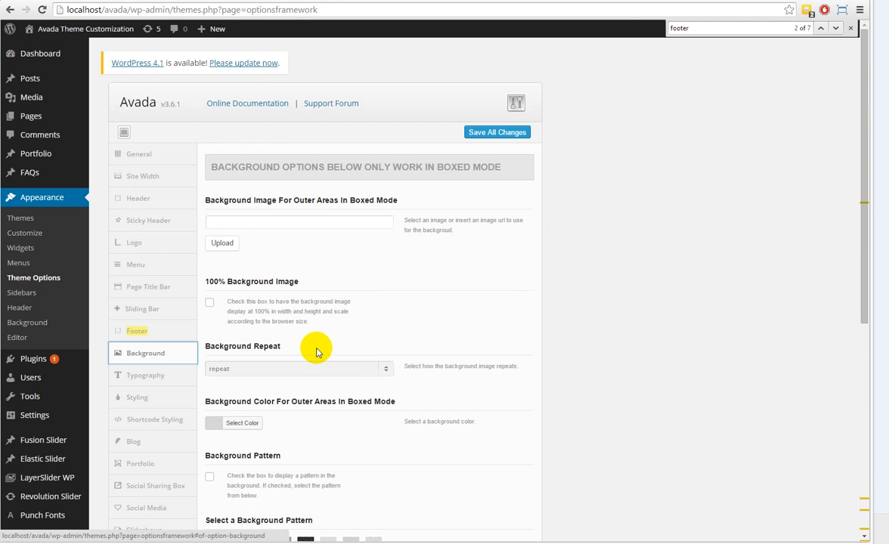
{"action": "scroll", "coordinate": [325, 352], "scroll_direction": "down", "scroll_amount": 1}
{"action": "scroll", "coordinate": [327, 353], "scroll_direction": "down", "scroll_amount": 1}
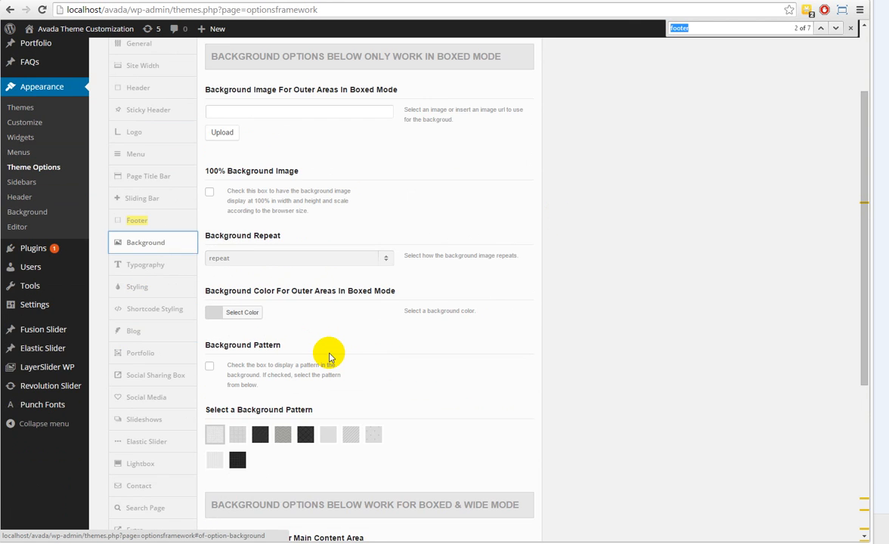
Search the options page for "footer" again.
{"action": "key", "text": "BackSpace"}
{"action": "key", "text": "BackSpace"}
{"action": "key", "text": "BackSpace"}
{"action": "key", "text": "BackSpace"}
{"action": "type", "text": "tyer"}
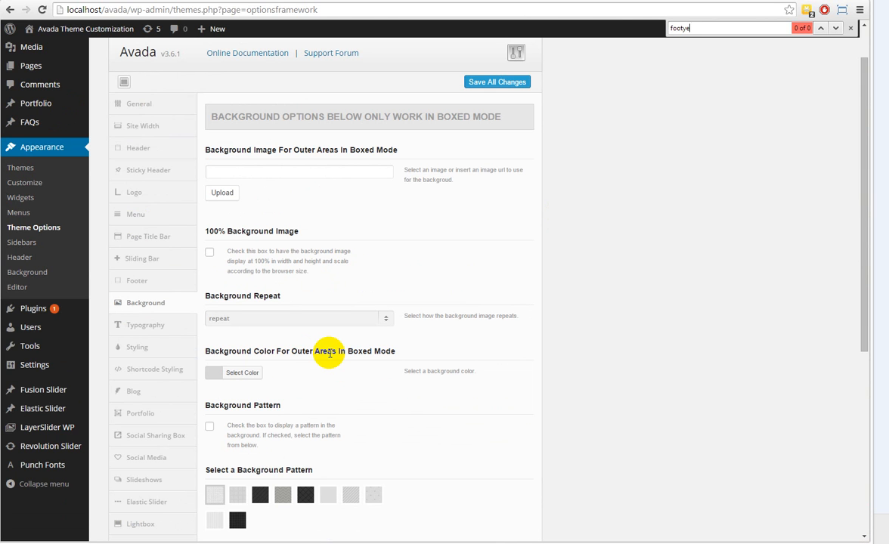
{"action": "key", "text": "BackSpace"}
{"action": "type", "text": "er"}
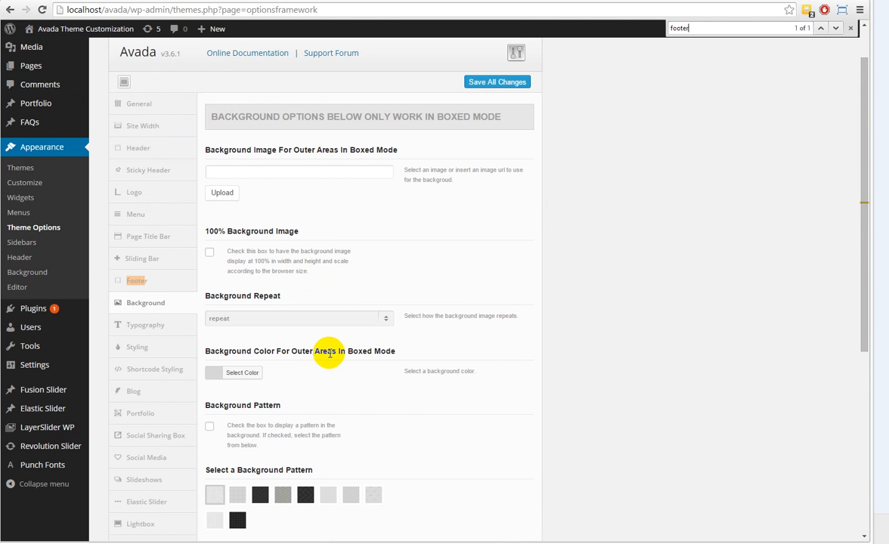
{"action": "type", "text": "e"}
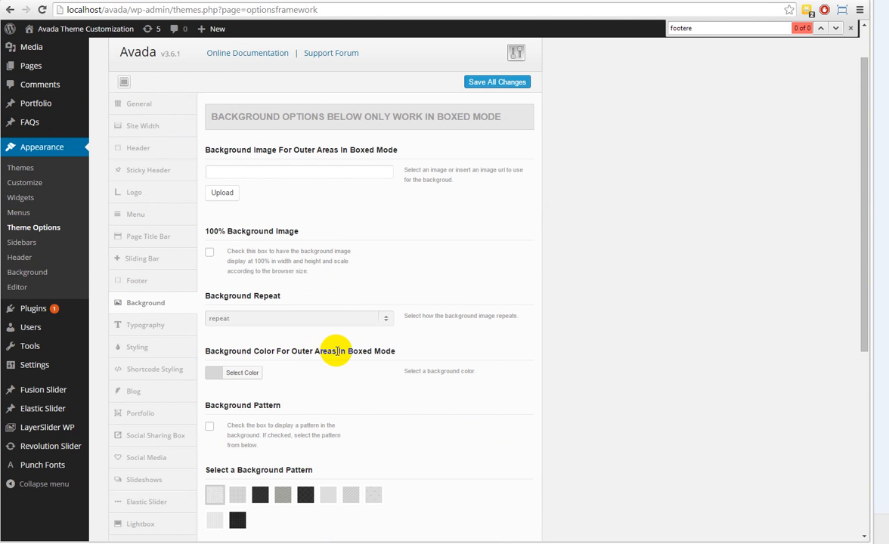
{"action": "key", "text": "BackSpace"}
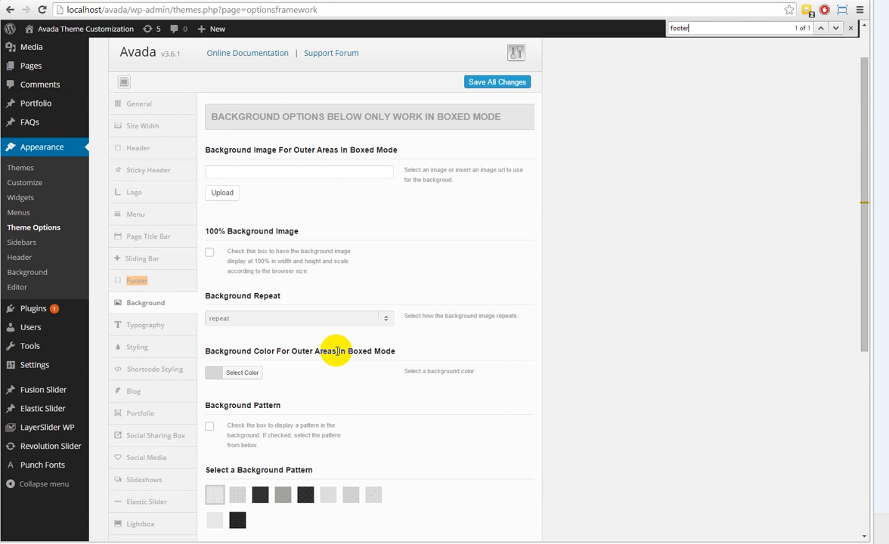
In the Footer options, enable 100% Background Image with Footer Widgets turned off, and save all changes.
{"action": "left_click", "coordinate": [134, 281]}
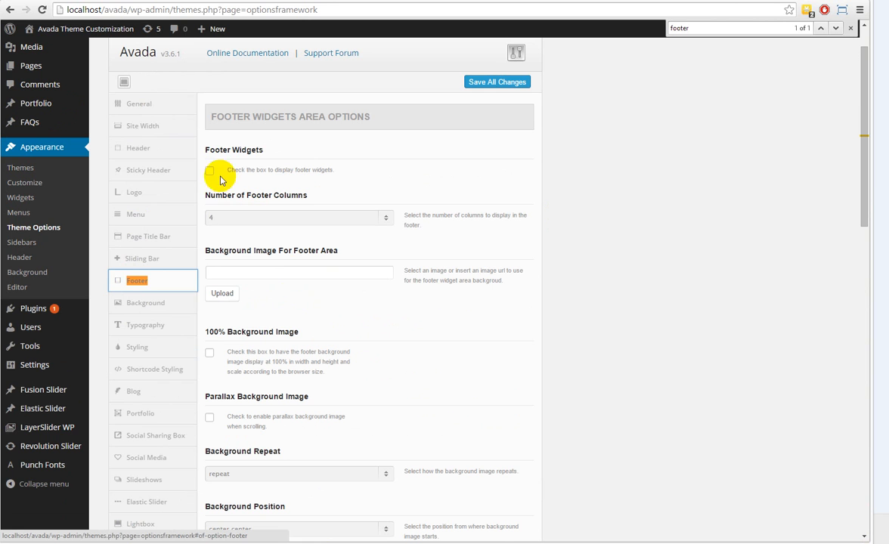
{"action": "left_click", "coordinate": [211, 174]}
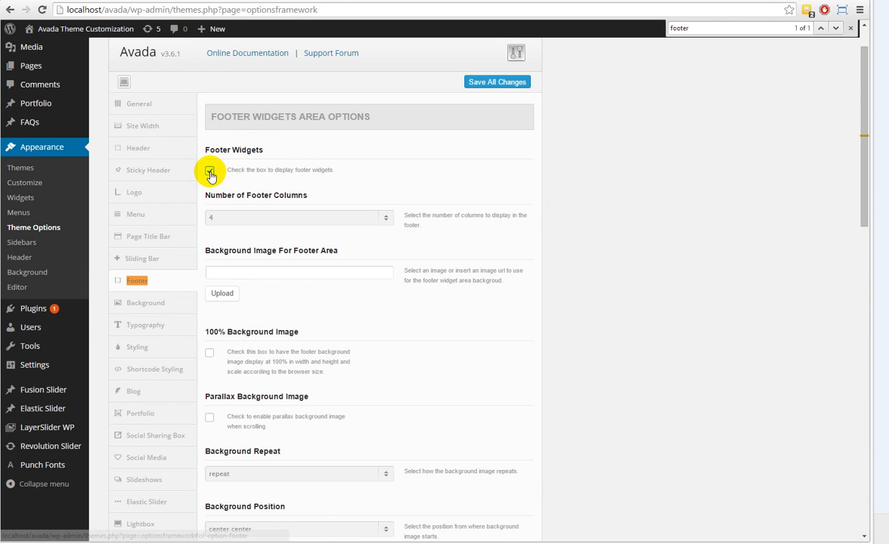
{"action": "left_click", "coordinate": [385, 219]}
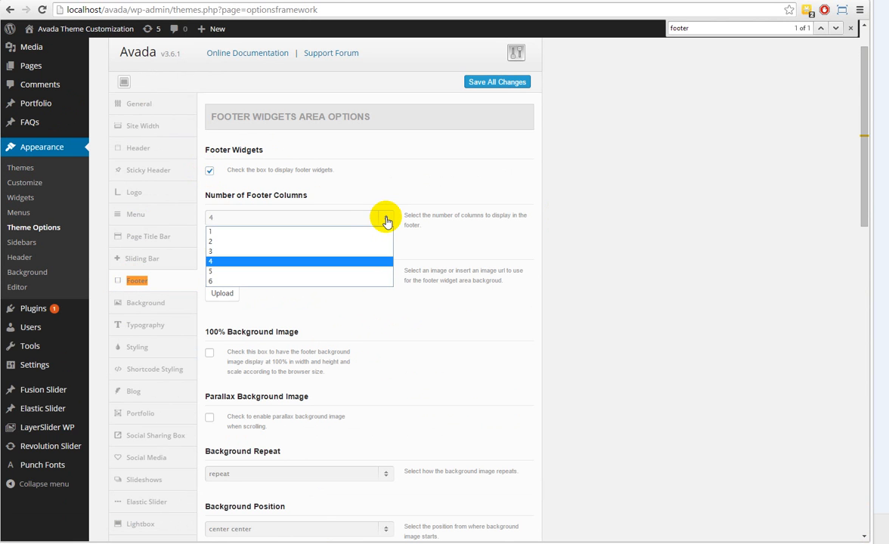
{"action": "left_click", "coordinate": [387, 215]}
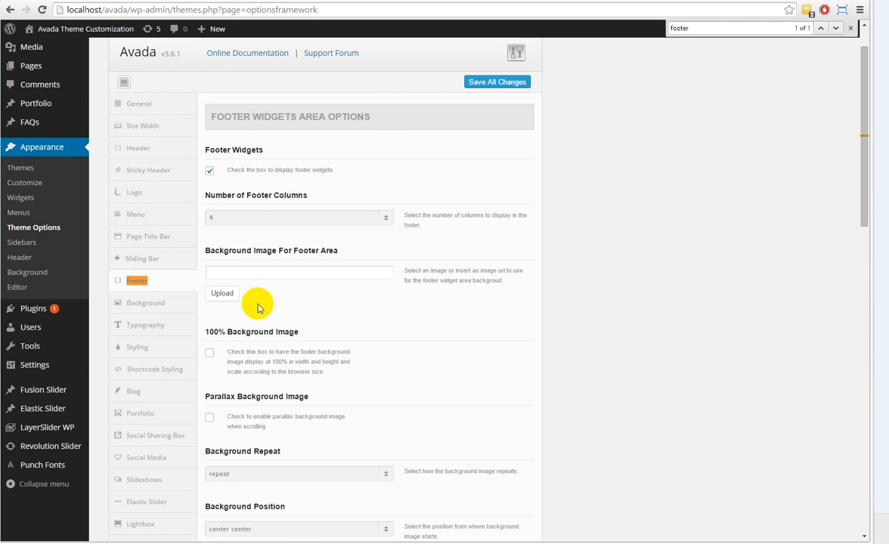
{"action": "left_click", "coordinate": [210, 354]}
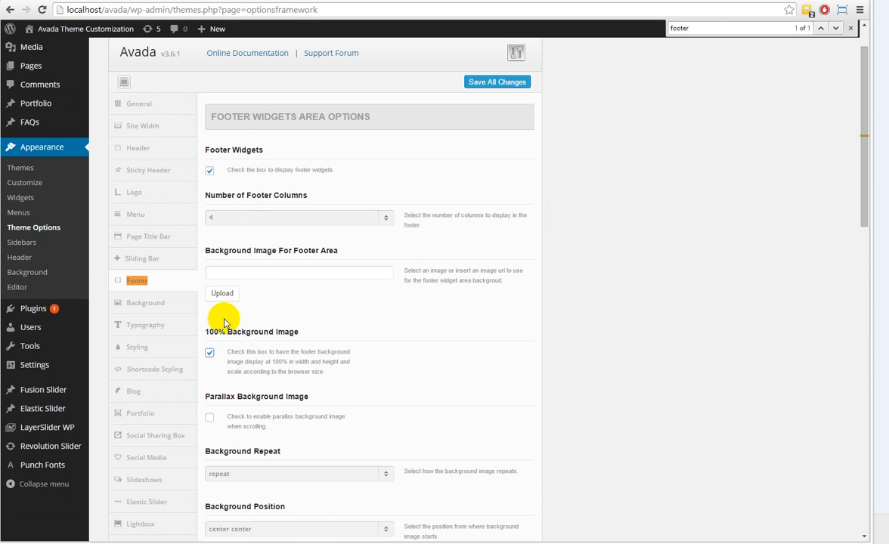
{"action": "left_click", "coordinate": [352, 167]}
{"action": "left_click", "coordinate": [493, 80]}
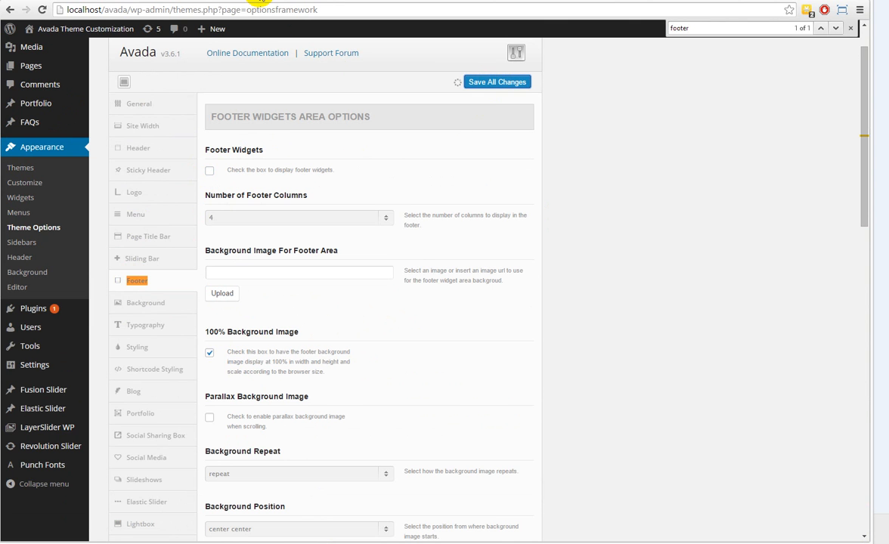
Reload the home page and check the copyright bar's new colors at the page's end.
{"action": "left_click", "coordinate": [260, 1]}
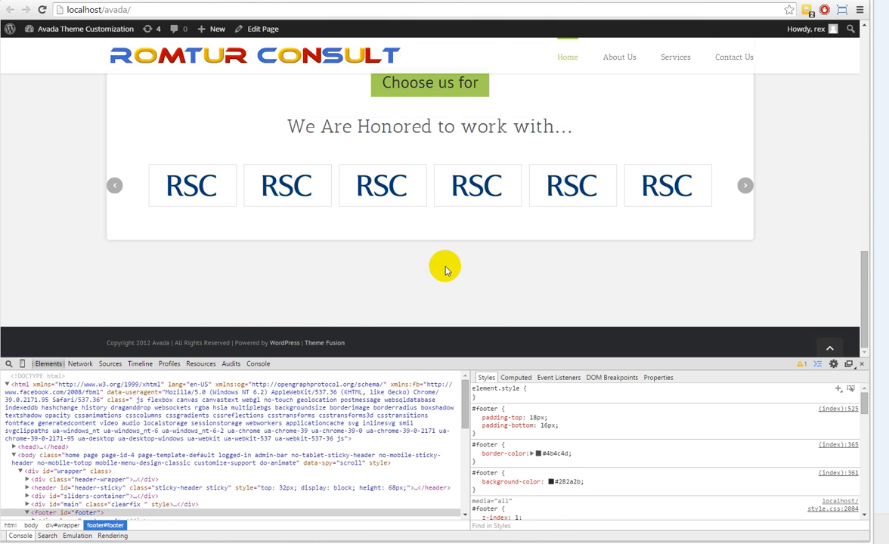
{"action": "left_click", "coordinate": [200, 3]}
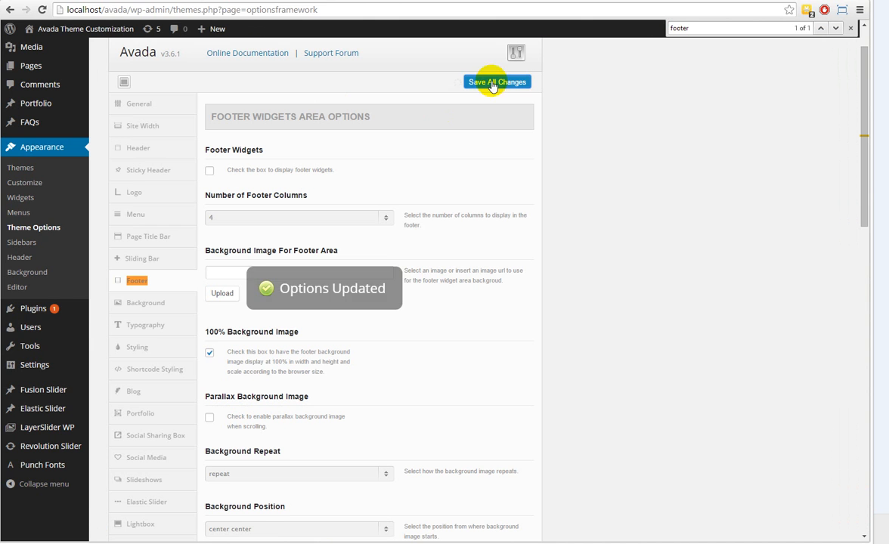
{"action": "left_click", "coordinate": [251, 2]}
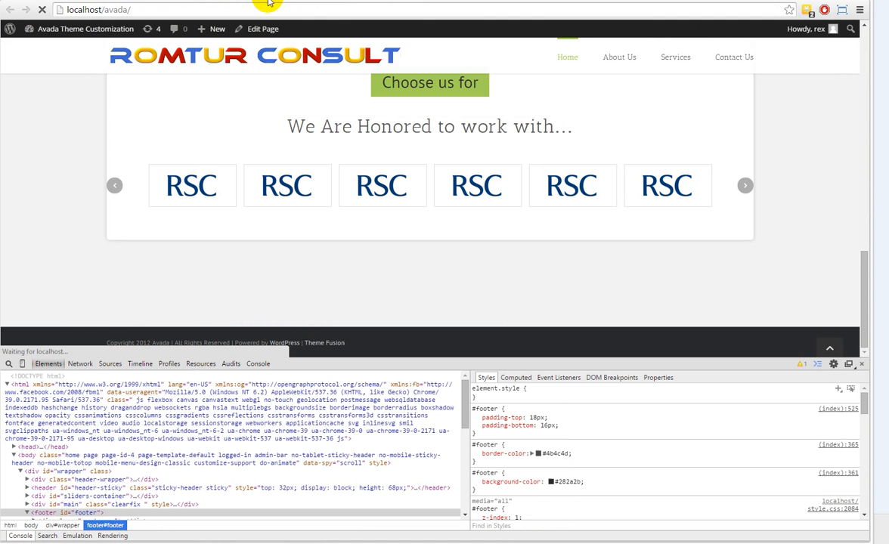
{"action": "key", "text": "F5"}
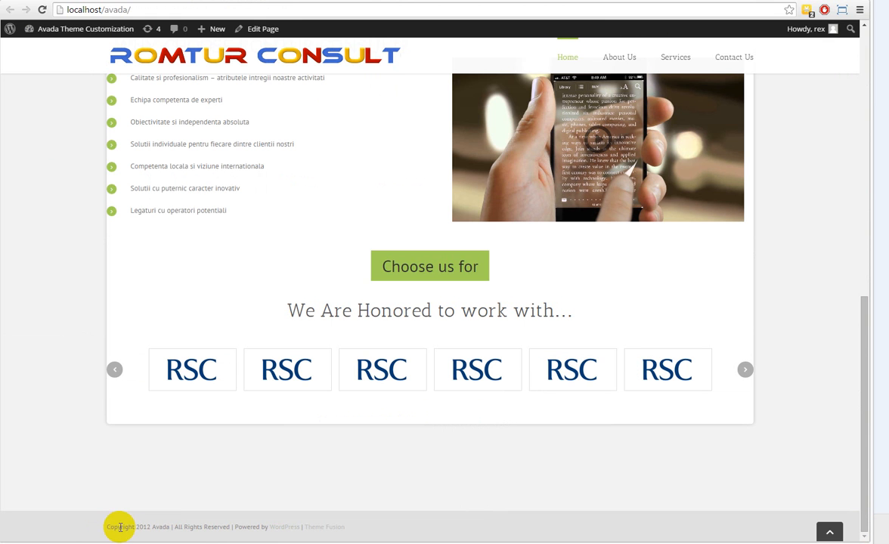
{"action": "double_click", "coordinate": [120, 526]}
{"action": "left_click", "coordinate": [76, 526]}
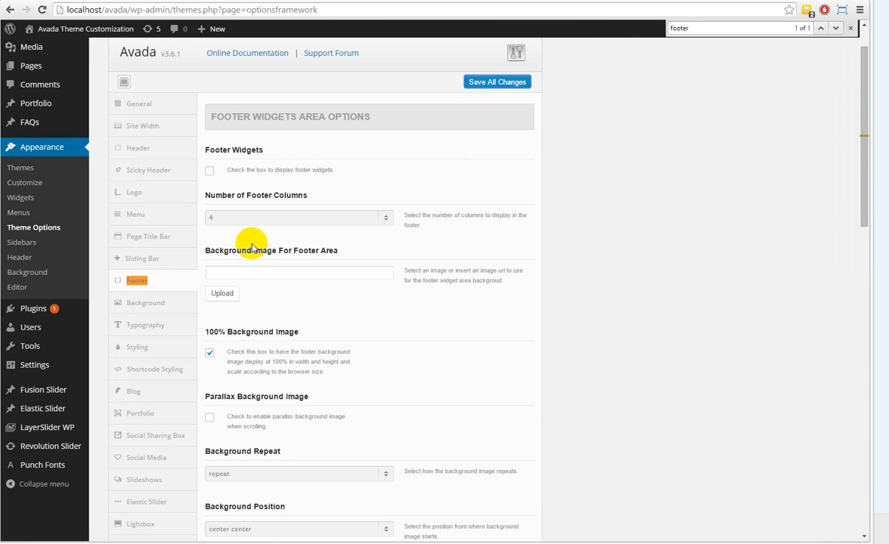
Enable Footer Widgets, save all changes, and reload the home page to check the footer.
{"action": "left_click", "coordinate": [223, 170]}
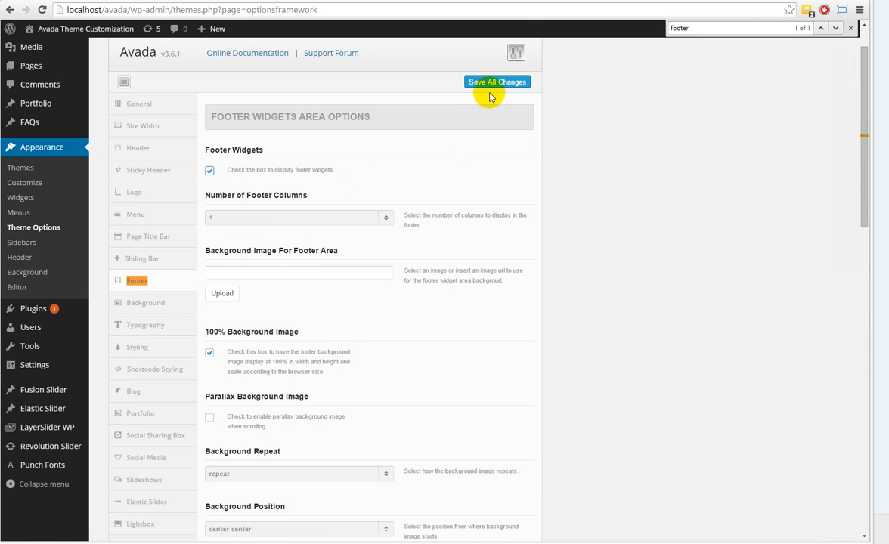
{"action": "left_click", "coordinate": [494, 85]}
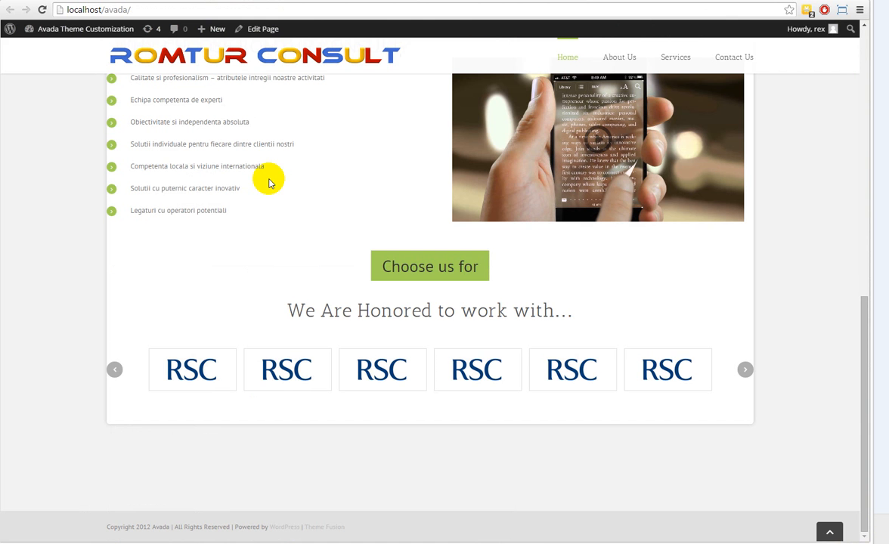
{"action": "right_click", "coordinate": [314, 143]}
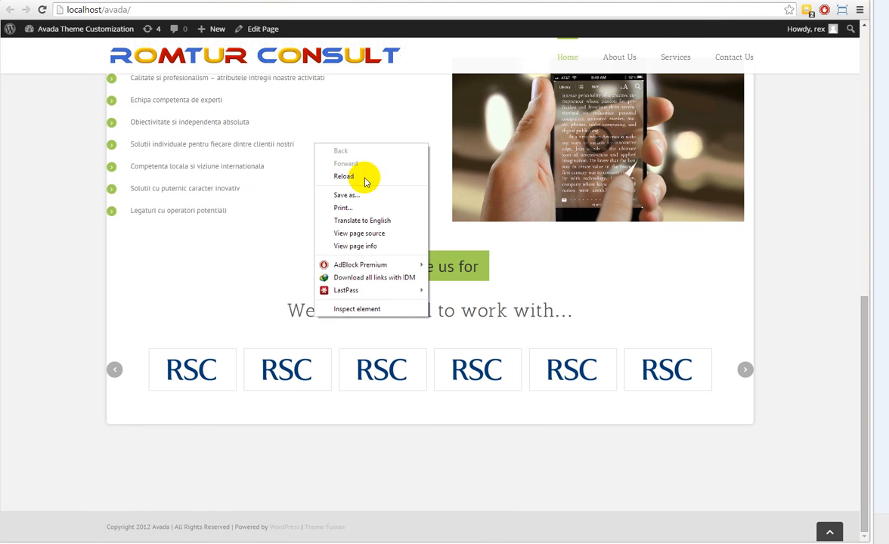
{"action": "left_click", "coordinate": [345, 176]}
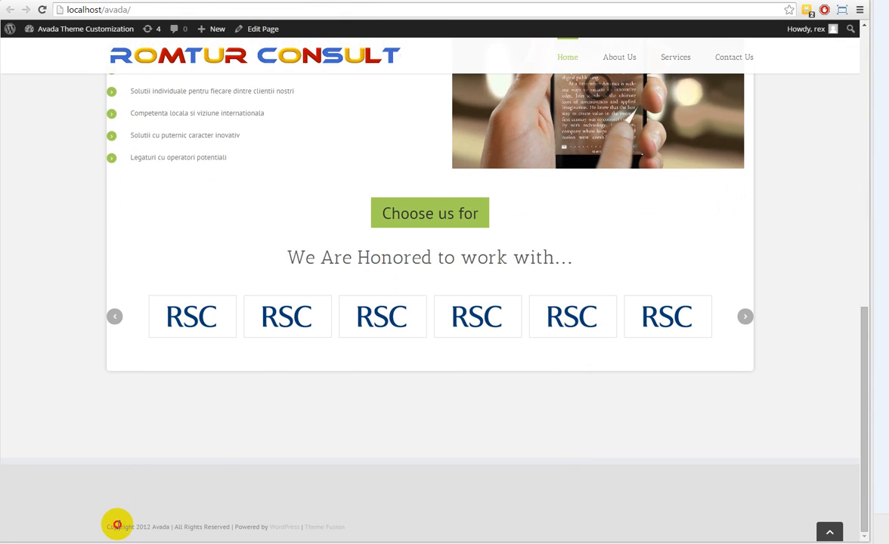
{"action": "left_click_drag", "start_coordinate": [117, 527], "coordinate": [189, 527]}
{"action": "left_click", "coordinate": [249, 505]}
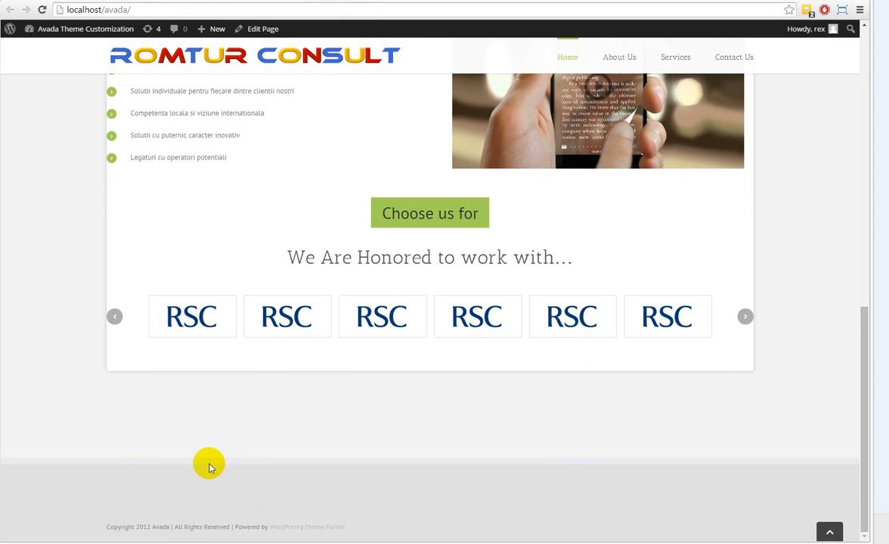
Inspect the line above the footer and disable the border-color declaration of the .footer-area element.
{"action": "right_click", "coordinate": [210, 462]}
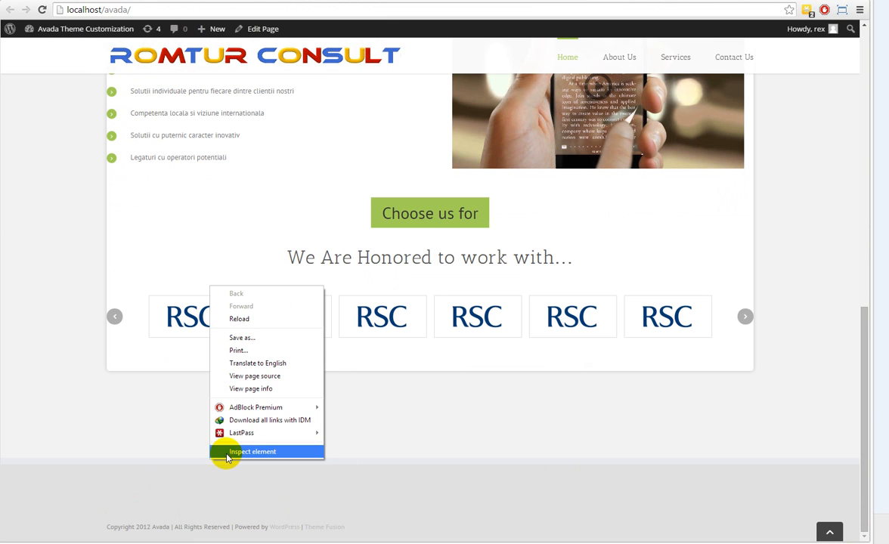
{"action": "left_click", "coordinate": [226, 453]}
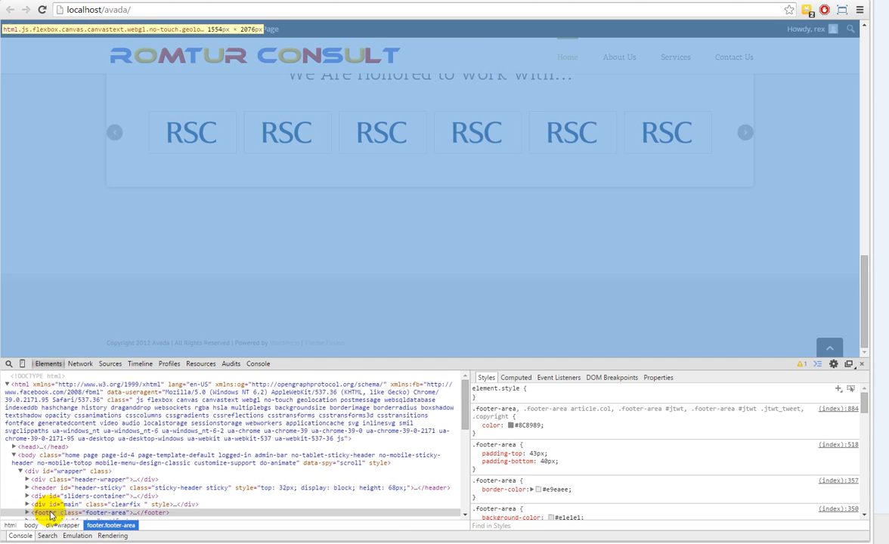
{"action": "left_click", "coordinate": [48, 512]}
{"action": "scroll", "coordinate": [46, 511], "scroll_direction": "down", "scroll_amount": 1}
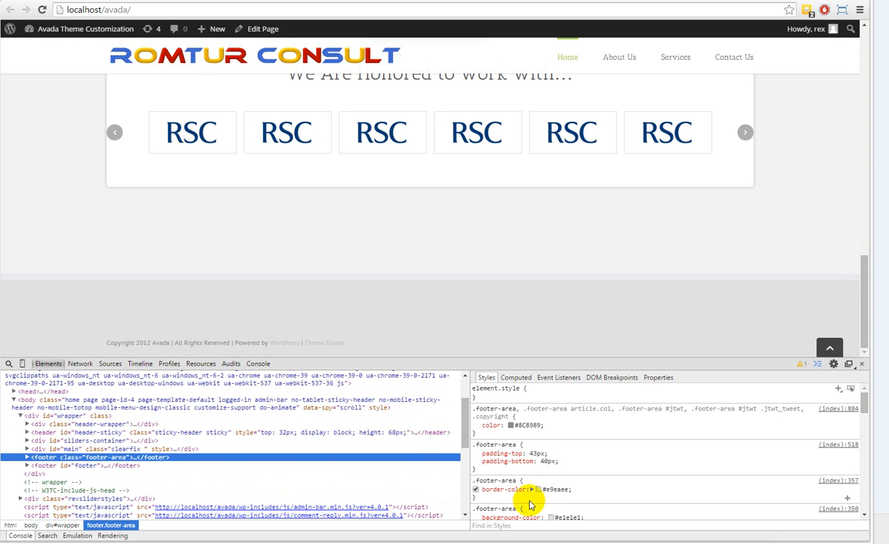
{"action": "left_click", "coordinate": [475, 489]}
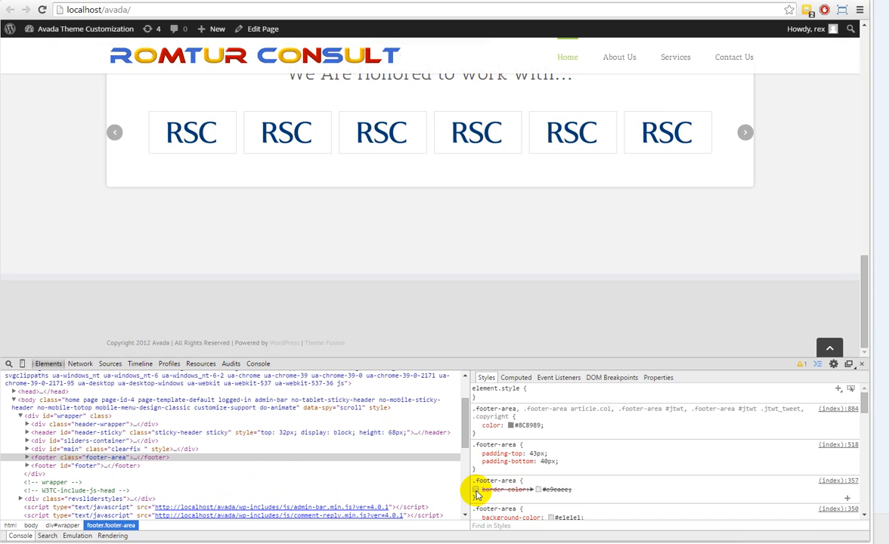
Disable the border-top declaration in the style.css rule for .footer-area and select the rule's selector name.
{"action": "scroll", "coordinate": [574, 489], "scroll_direction": "down", "scroll_amount": 1}
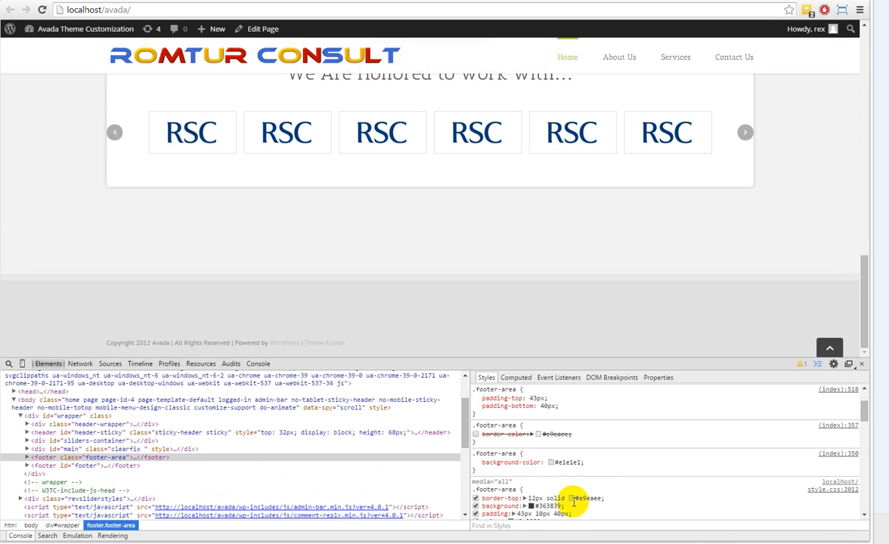
{"action": "scroll", "coordinate": [581, 499], "scroll_direction": "down", "scroll_amount": 1}
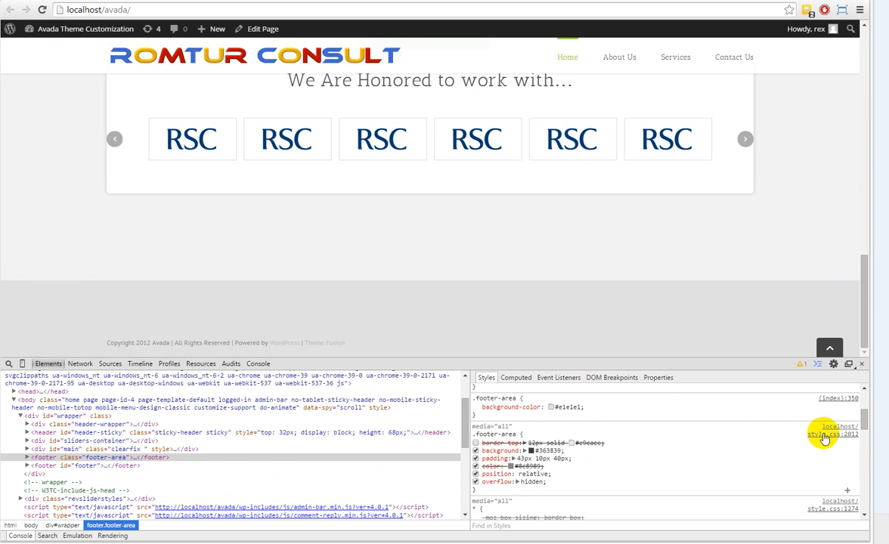
{"action": "left_click", "coordinate": [497, 433]}
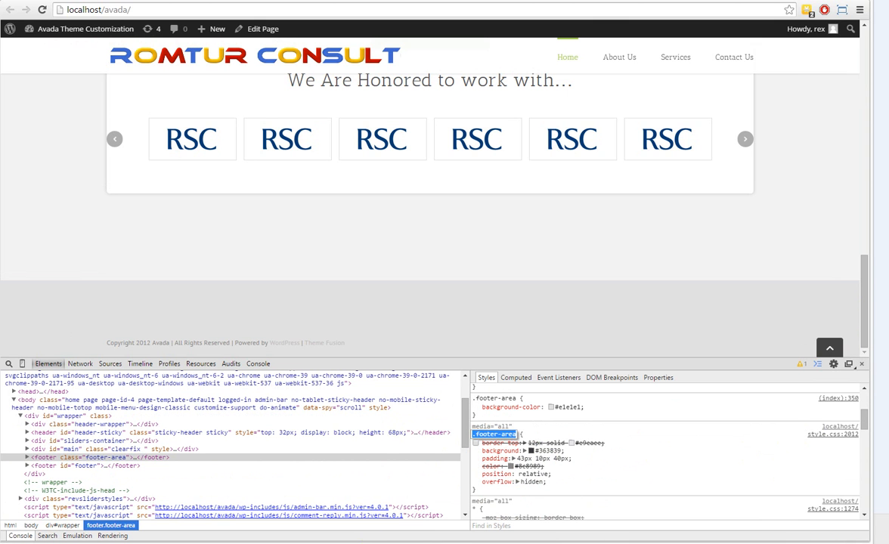
In Sublime Text, add a "Footer Styles" comment block framed by asterisks at the end of the child theme's style.css.
{"action": "left_click", "coordinate": [400, 495]}
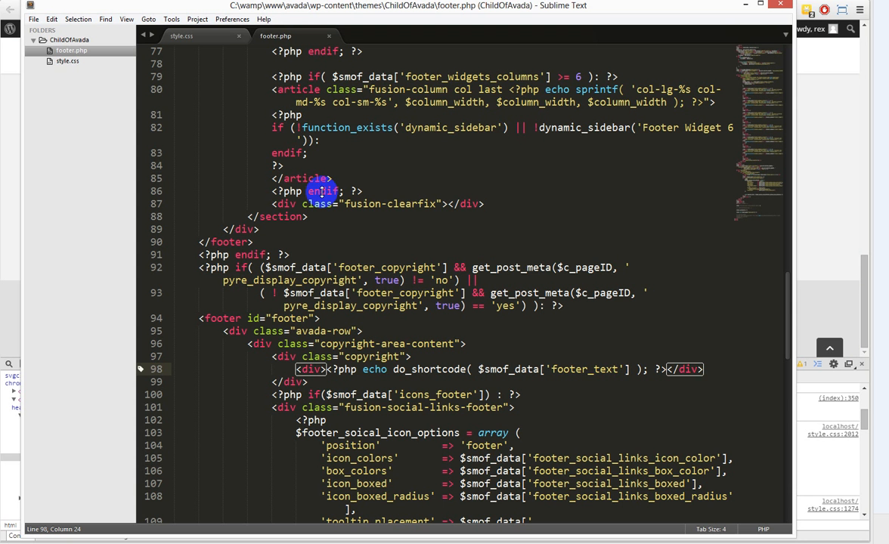
{"action": "left_click", "coordinate": [181, 36]}
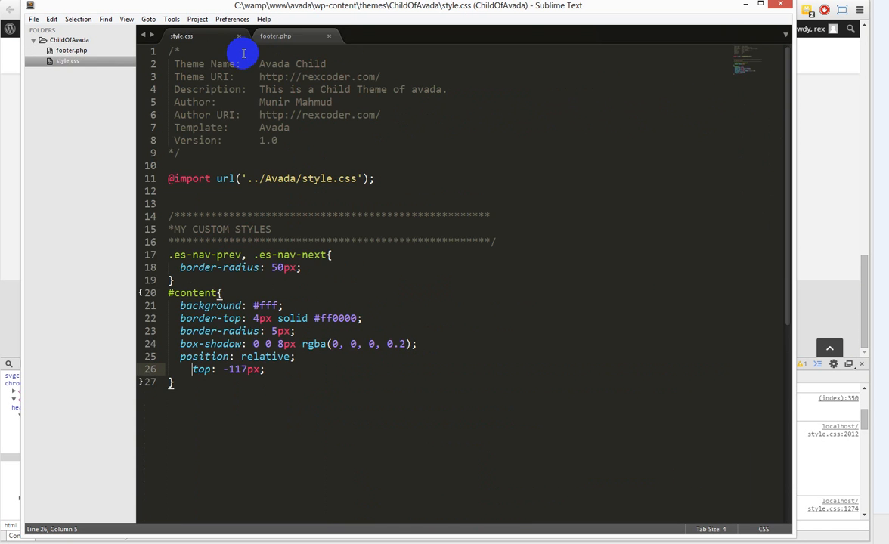
{"action": "left_click", "coordinate": [282, 415]}
{"action": "key", "text": "Return"}
{"action": "key", "text": "Return"}
{"action": "key", "text": "Return"}
{"action": "key", "text": "Return"}
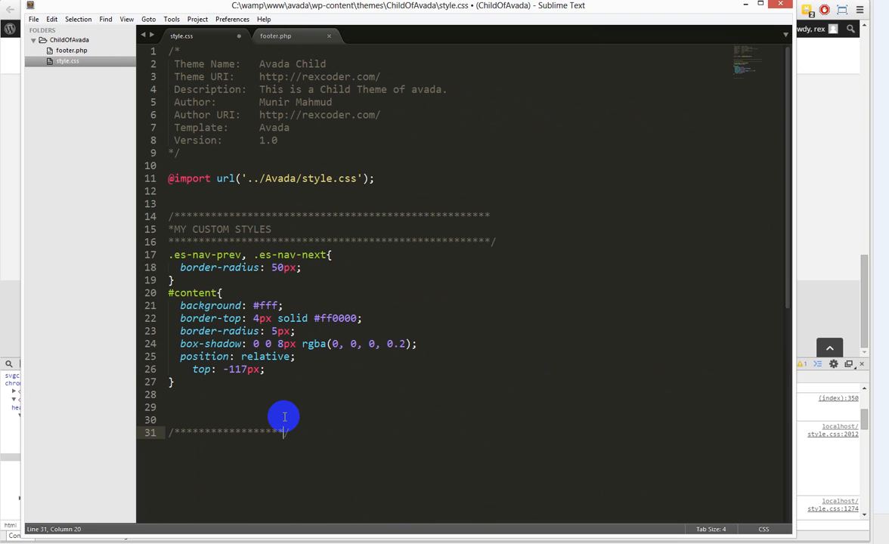
{"action": "key", "text": "Return"}
{"action": "type", "text": "*"}
{"action": "key", "text": "Return"}
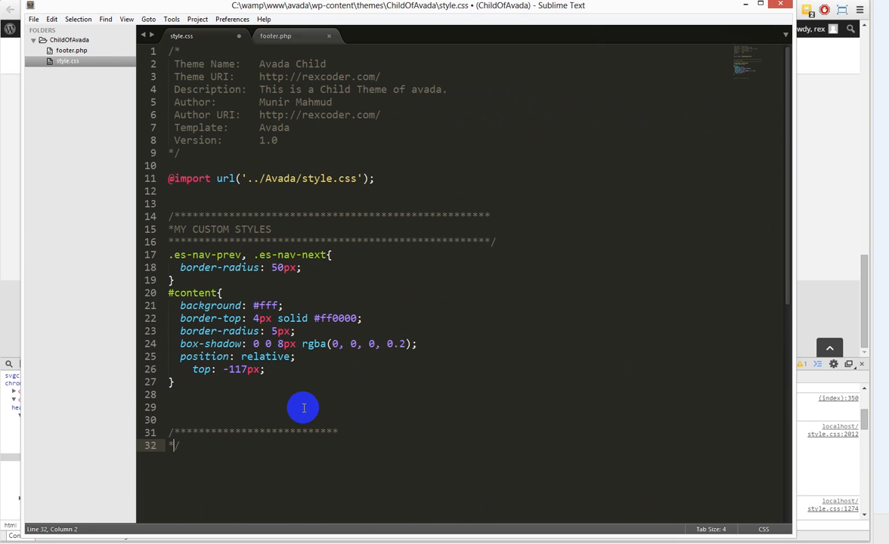
{"action": "type", "text": "*"}
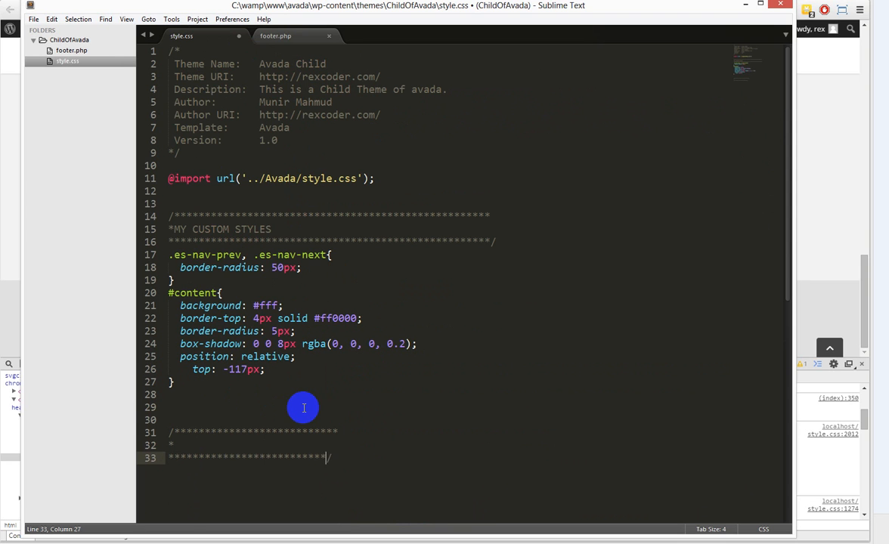
{"action": "key", "text": "Up"}
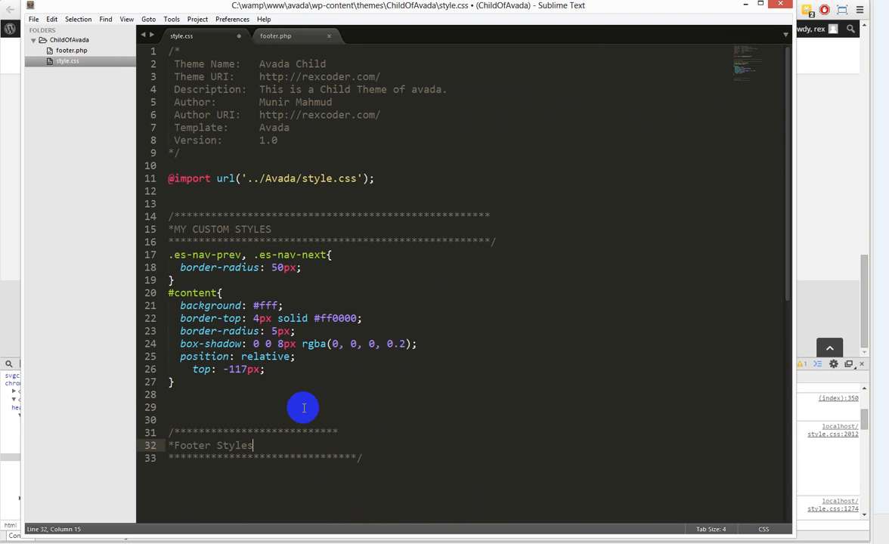
{"action": "key", "text": "Down"}
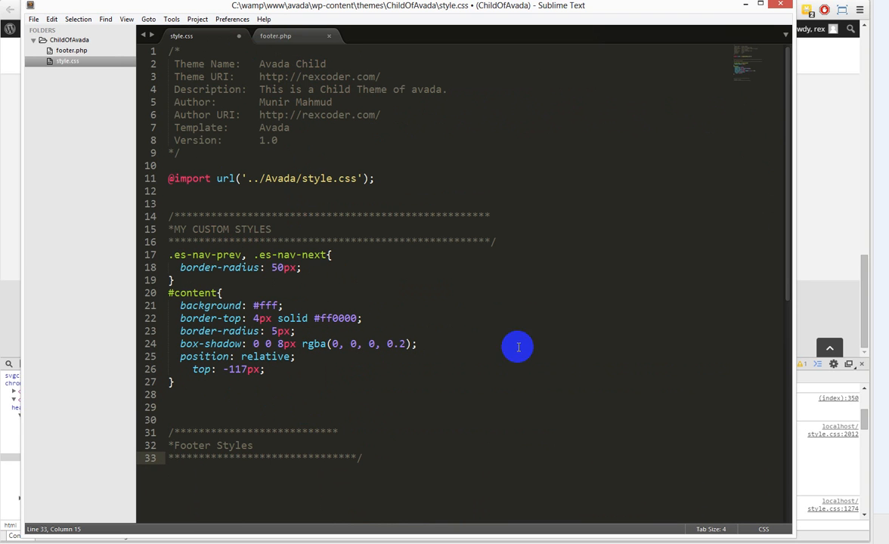
Start an empty .footer-area rule on a new line below the Footer Styles comment.
{"action": "left_click", "coordinate": [381, 458]}
{"action": "key", "text": "Return"}
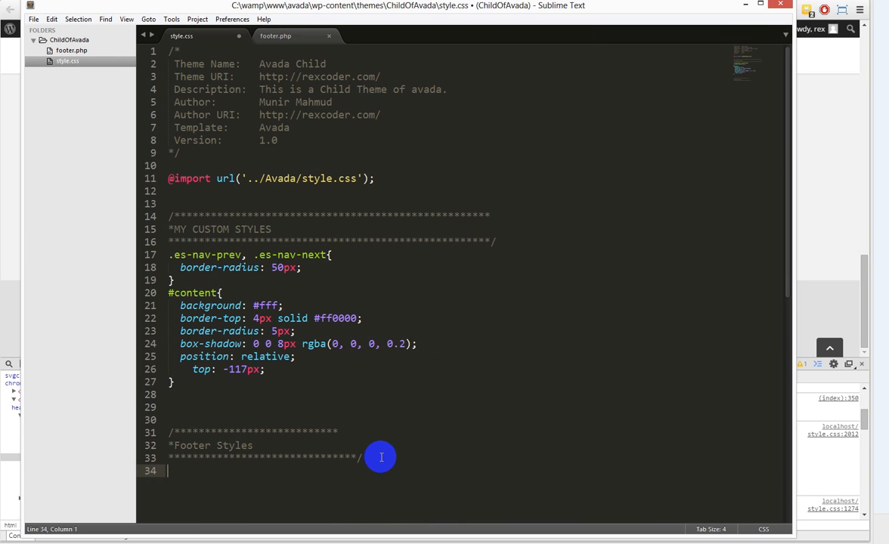
{"action": "type", "text": ".footer-area{"}
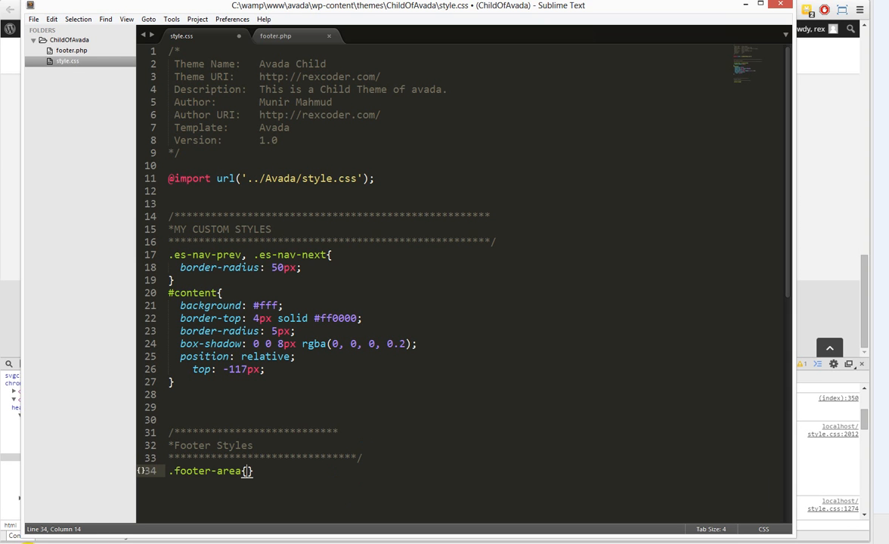
Switch to Chrome and set the border-top of the inspected .footer-area rule to 0px solid transparent.
{"action": "key", "text": "alt+Tab"}
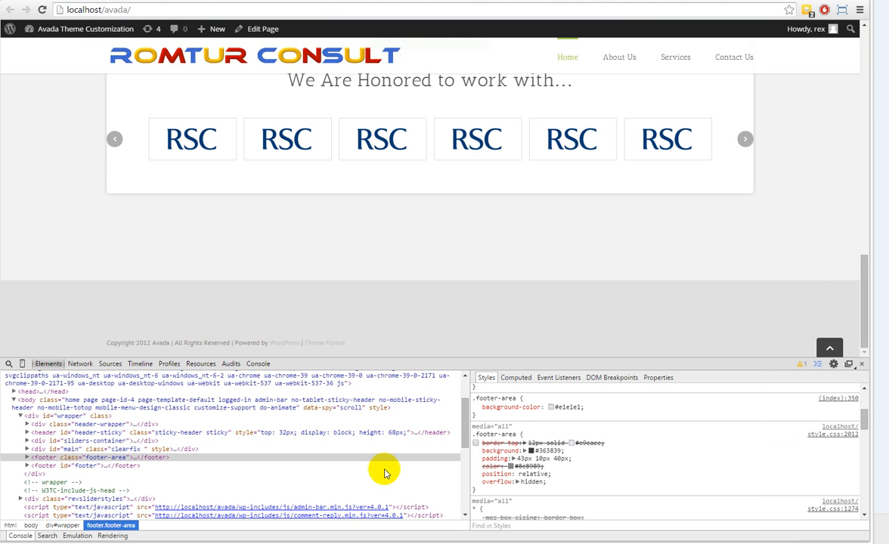
{"action": "left_click", "coordinate": [579, 443]}
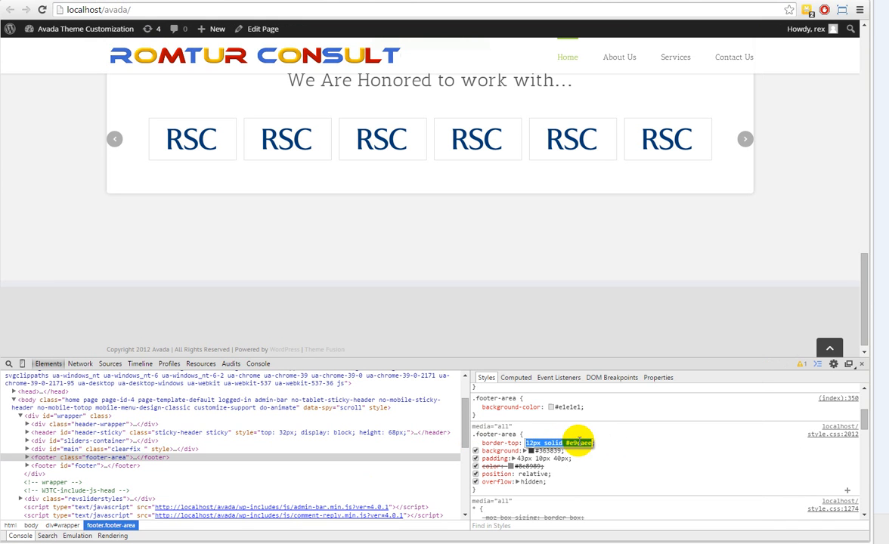
{"action": "double_click", "coordinate": [584, 443]}
{"action": "key", "text": "BackSpace"}
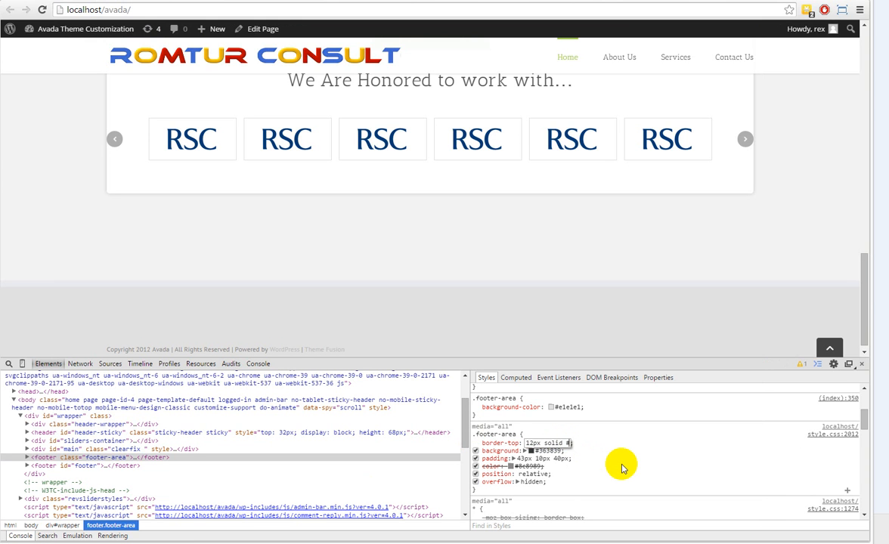
{"action": "type", "text": "transparent"}
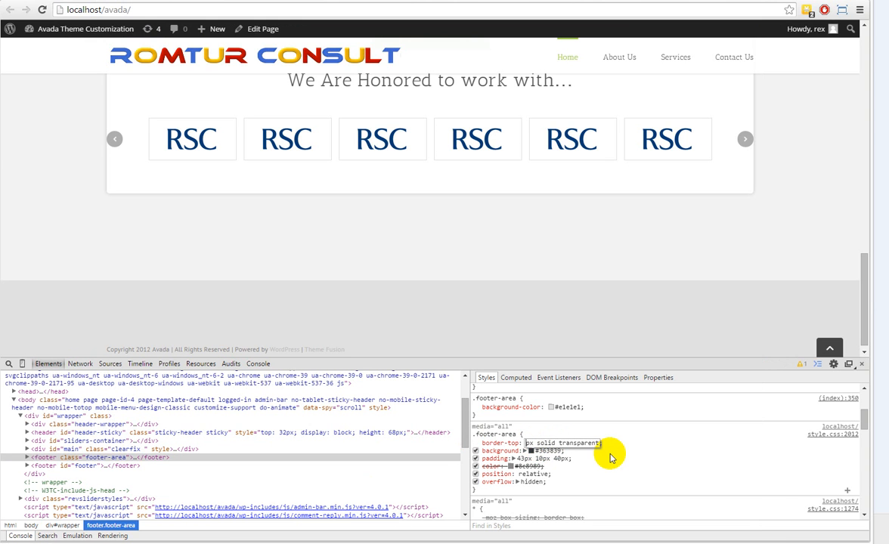
{"action": "type", "text": "0"}
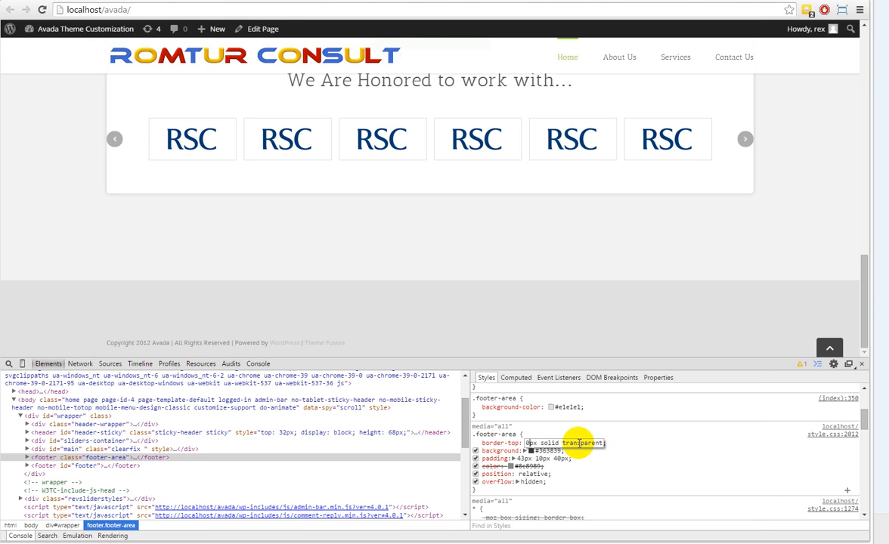
Remove the transparent color from the inspected border-top value, leaving 0px solid.
{"action": "double_click", "coordinate": [583, 444]}
{"action": "double_click", "coordinate": [584, 443]}
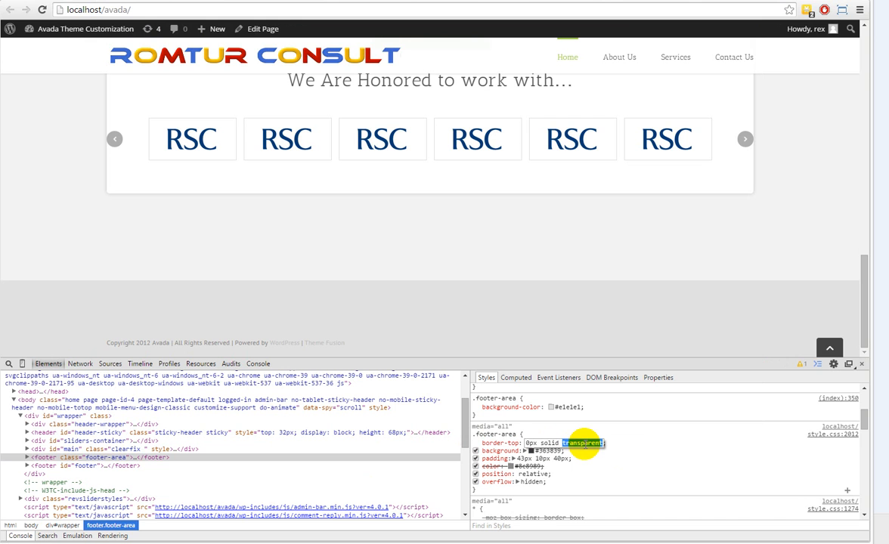
{"action": "key", "text": "BackSpace"}
{"action": "key", "text": "BackSpace"}
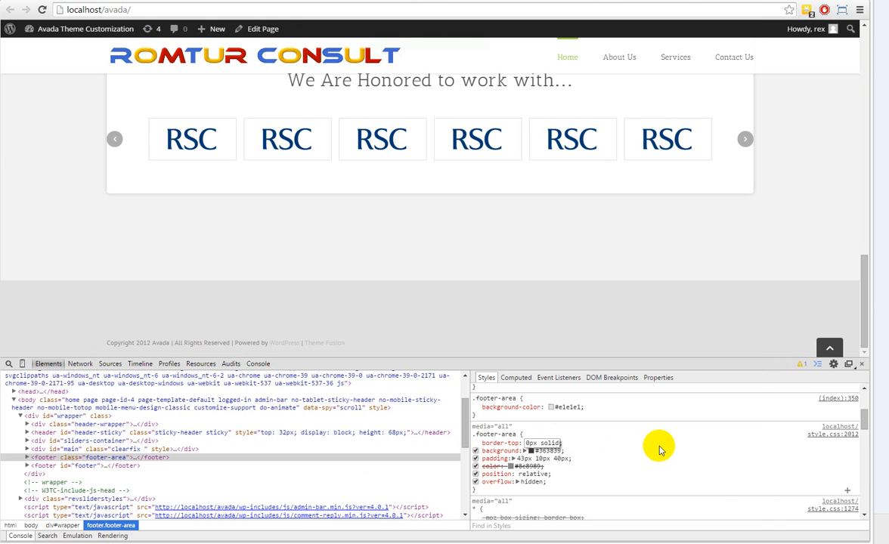
{"action": "left_click", "coordinate": [718, 487]}
Copy the "border-top: 0px solid;" declaration into the .footer-area rule of style.css in Sublime Text and save the file.
{"action": "left_click_drag", "start_coordinate": [563, 444], "coordinate": [481, 445]}
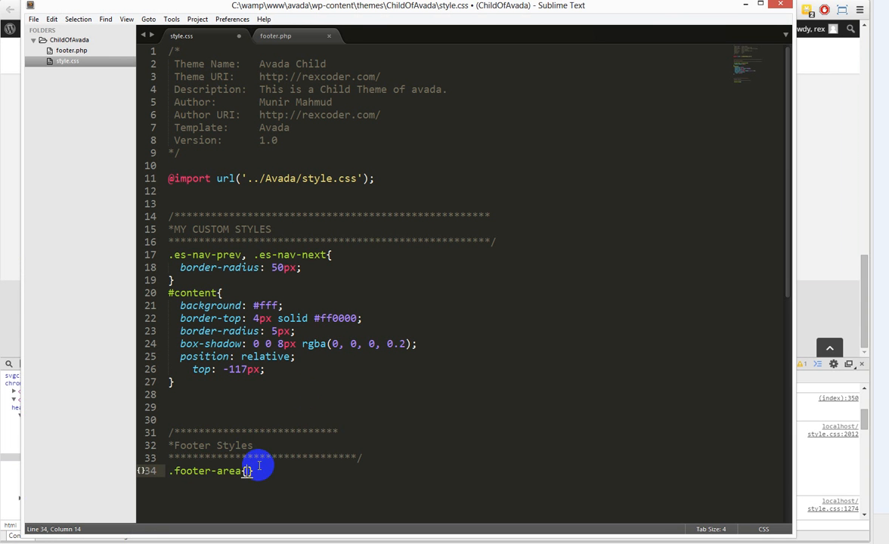
{"action": "type", "text": "border-top: 0px solid;"}
{"action": "key", "text": "ctrl+s"}
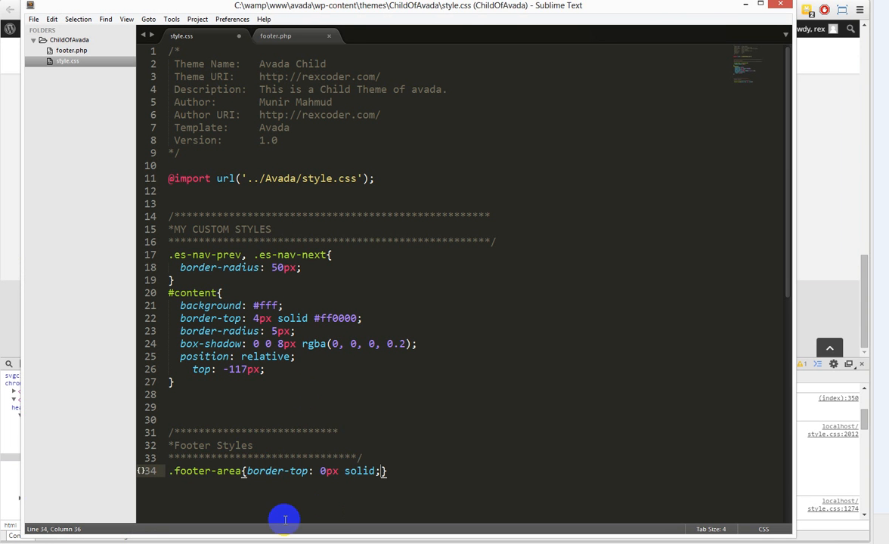
Reload the home page in Chrome, check the footer's top edge, and compare the footer with the original design image.
{"action": "key", "text": "alt+Tab"}
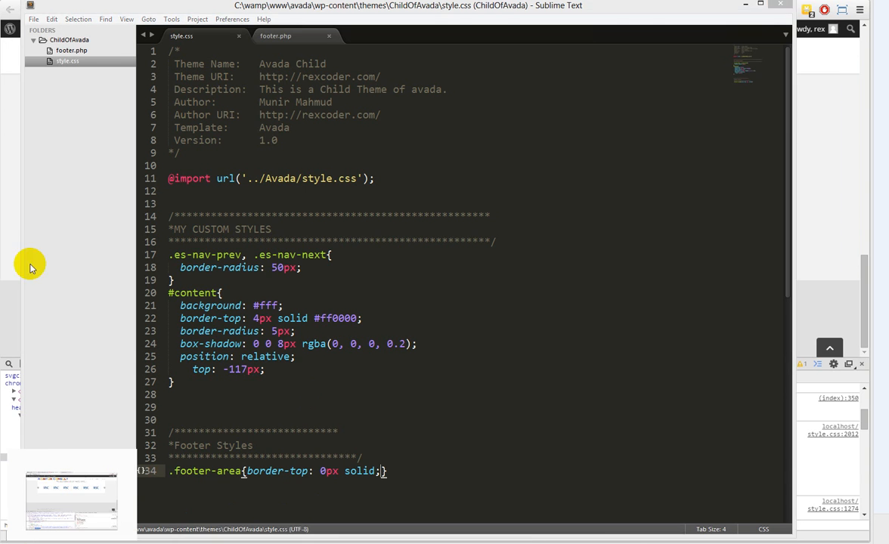
{"action": "right_click", "coordinate": [47, 154]}
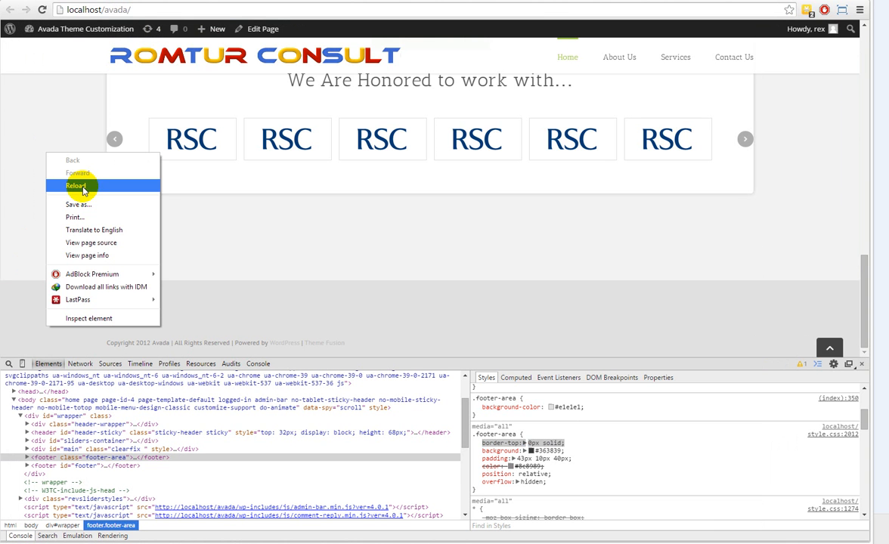
{"action": "left_click", "coordinate": [79, 186]}
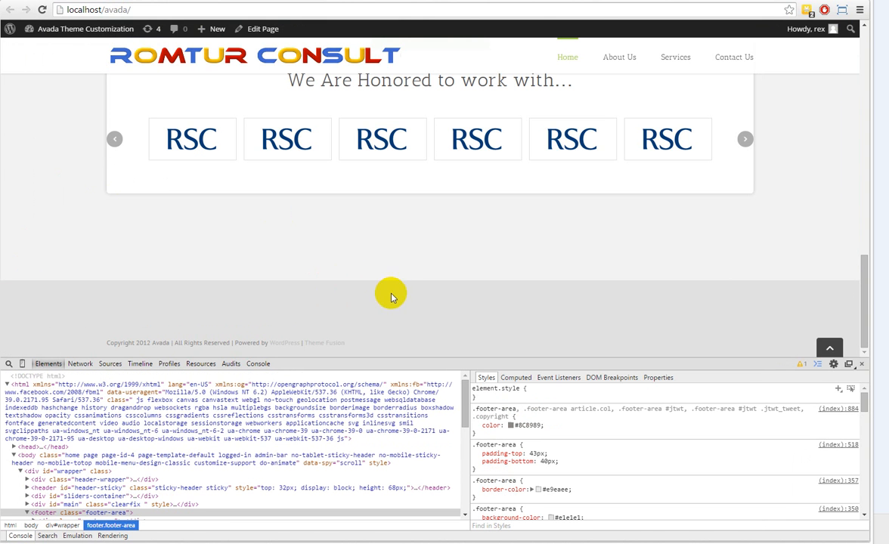
{"action": "left_click", "coordinate": [406, 317]}
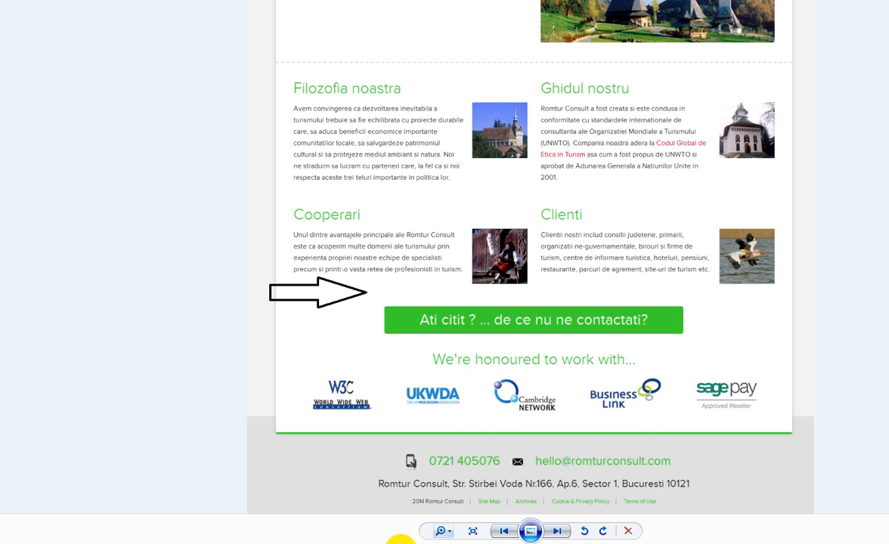
Switch to footer.php in Sublime Text and insert an empty line below the opening tag of the copyright-area-content div.
{"action": "key", "text": "alt+Tab"}
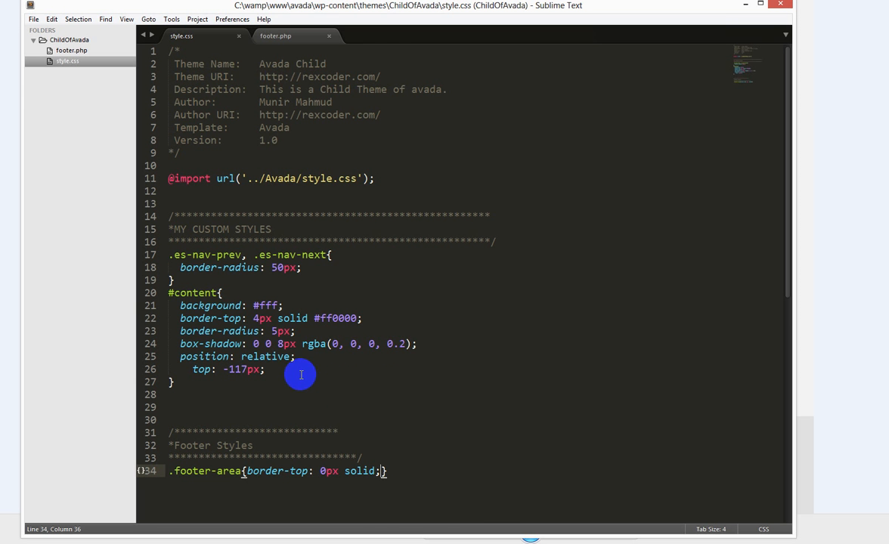
{"action": "left_click", "coordinate": [275, 38]}
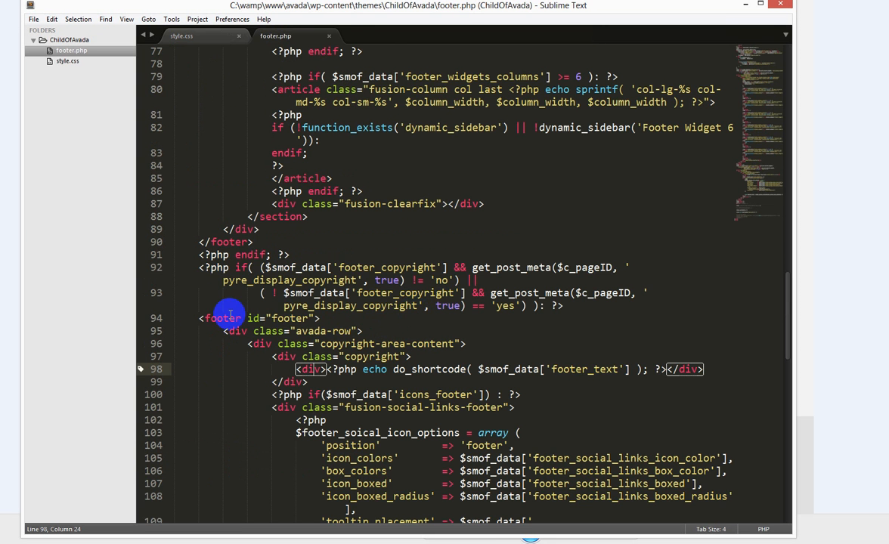
{"action": "scroll", "coordinate": [361, 364], "scroll_direction": "down", "scroll_amount": 3}
{"action": "left_click", "coordinate": [241, 204]}
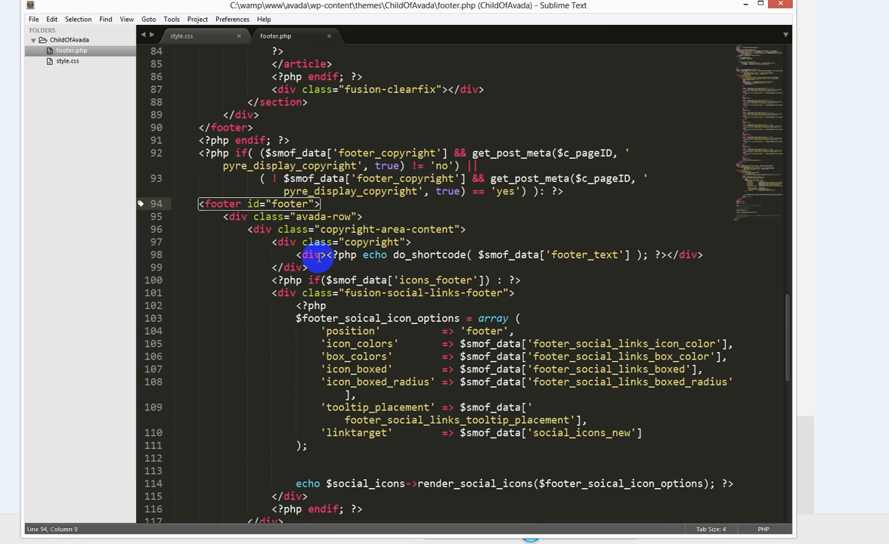
{"action": "left_click", "coordinate": [261, 229]}
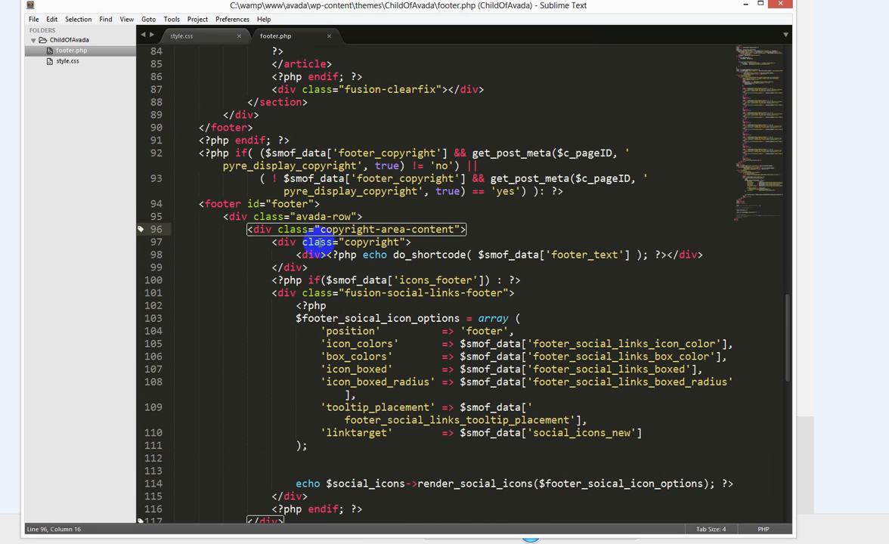
{"action": "left_click", "coordinate": [475, 229]}
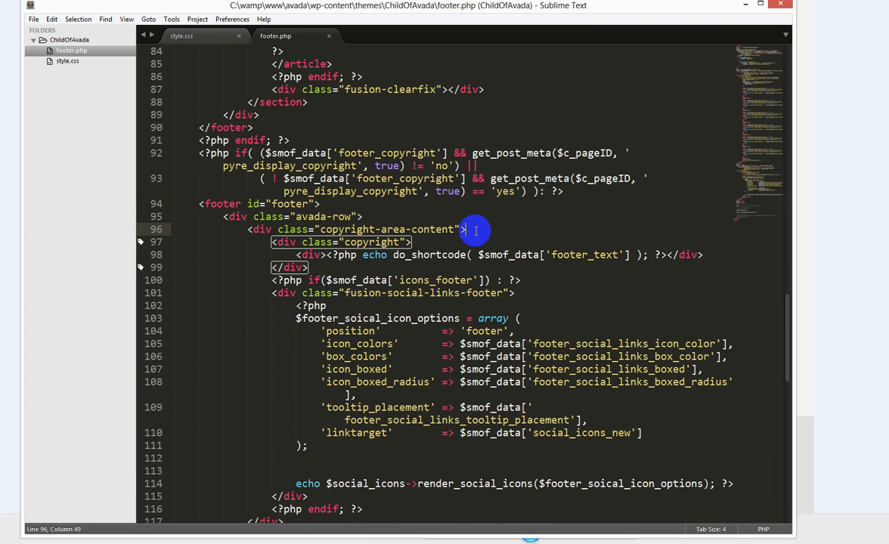
{"action": "key", "text": "Return"}
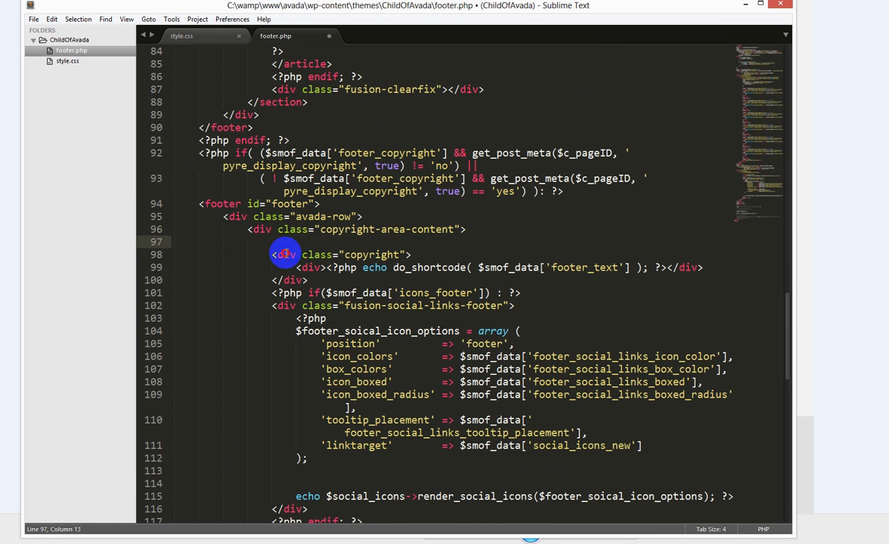
Insert two empty lines after the copyright div's closing tag, save footer.php, and return to the end of the copyright-area-content line.
{"action": "left_click_drag", "start_coordinate": [273, 255], "coordinate": [323, 283]}
{"action": "left_click", "coordinate": [324, 283]}
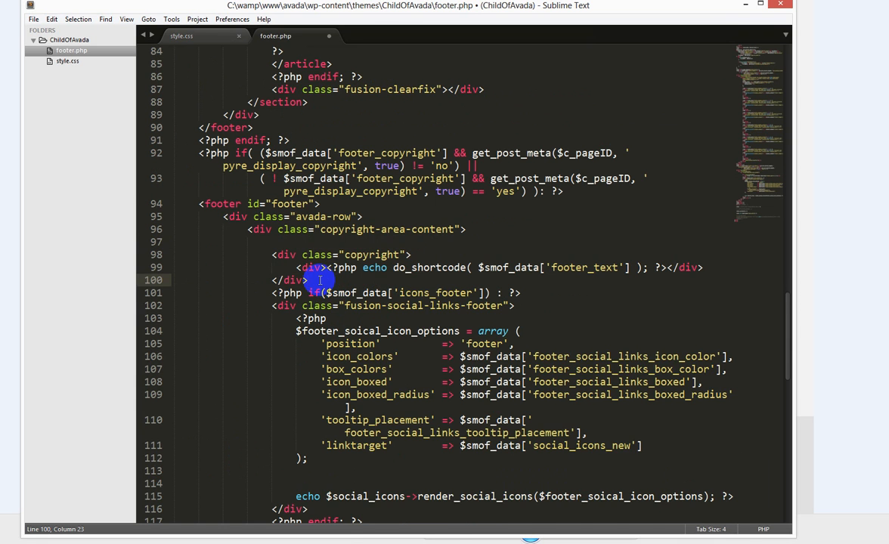
{"action": "key", "text": "Return"}
{"action": "key", "text": "Return"}
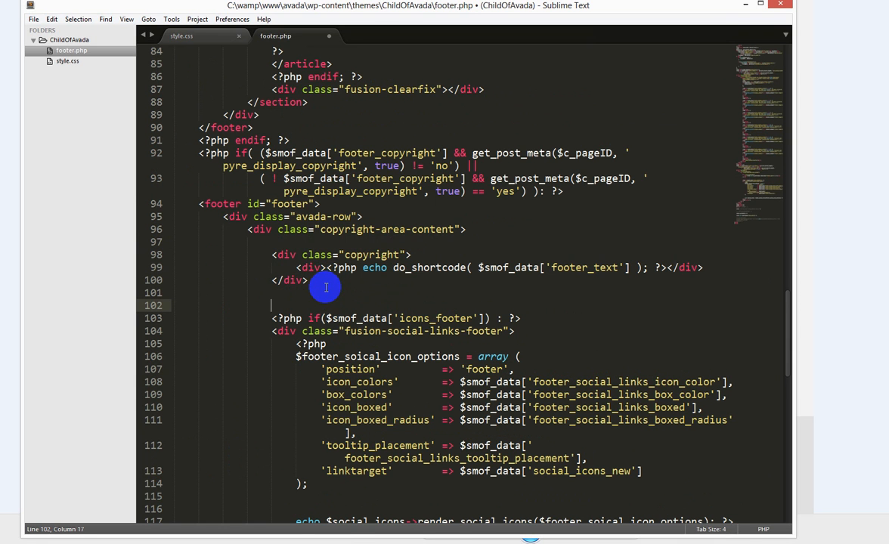
{"action": "key", "text": "ctrl+s"}
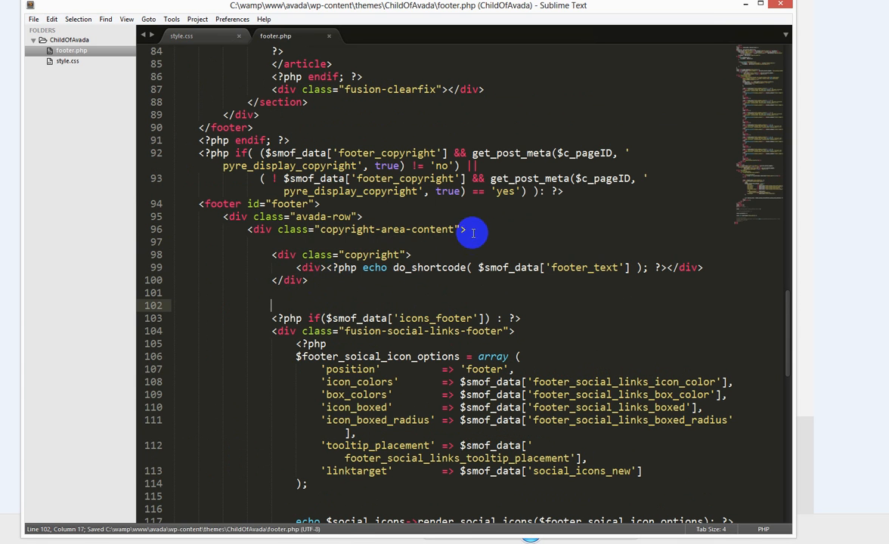
{"action": "left_click", "coordinate": [542, 237]}
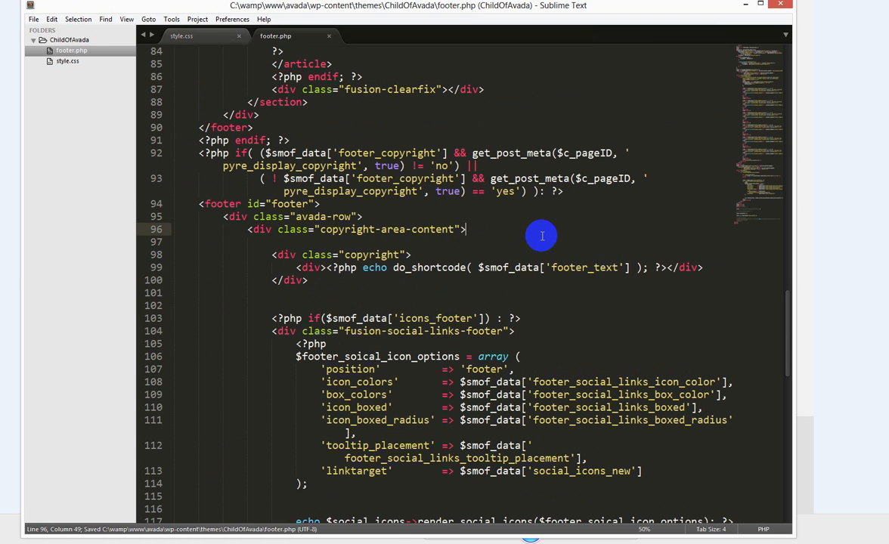
Add the heading <h1>Hey, it's me</h1> above the copyright div in footer.php, with an empty line between them, and save the file.
{"action": "key", "text": "Return"}
{"action": "key", "text": "Return"}
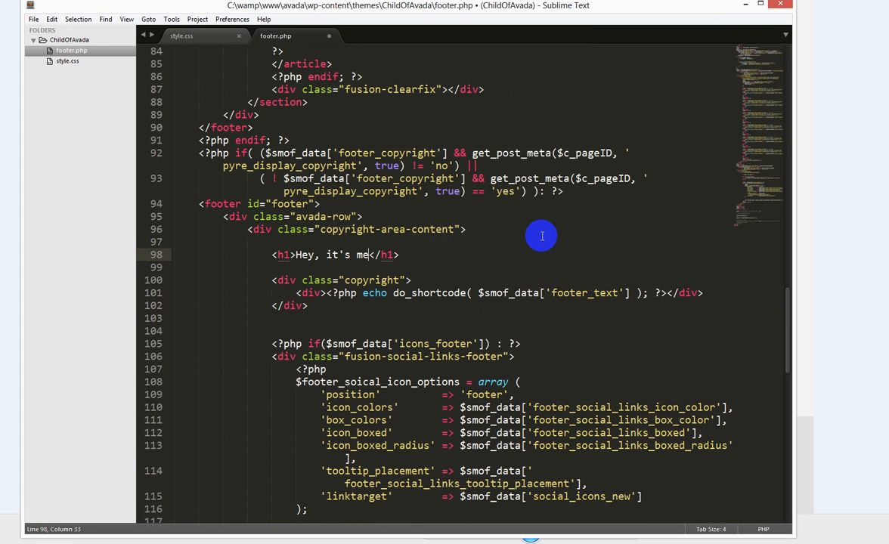
{"action": "key", "text": "ctrl+s"}
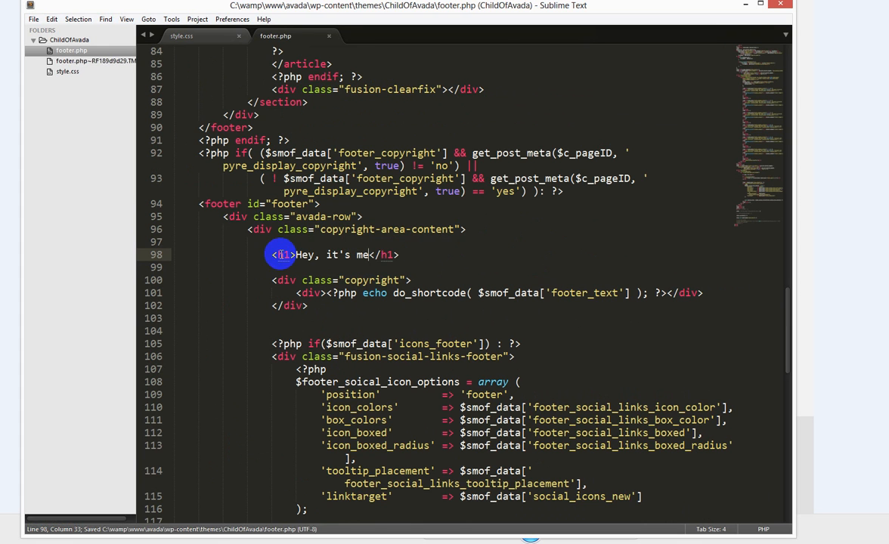
Copy the "Hey, it's me" h1 line into the space between the copyright div and the icons_footer condition, followed by an empty line.
{"action": "left_click", "coordinate": [285, 281]}
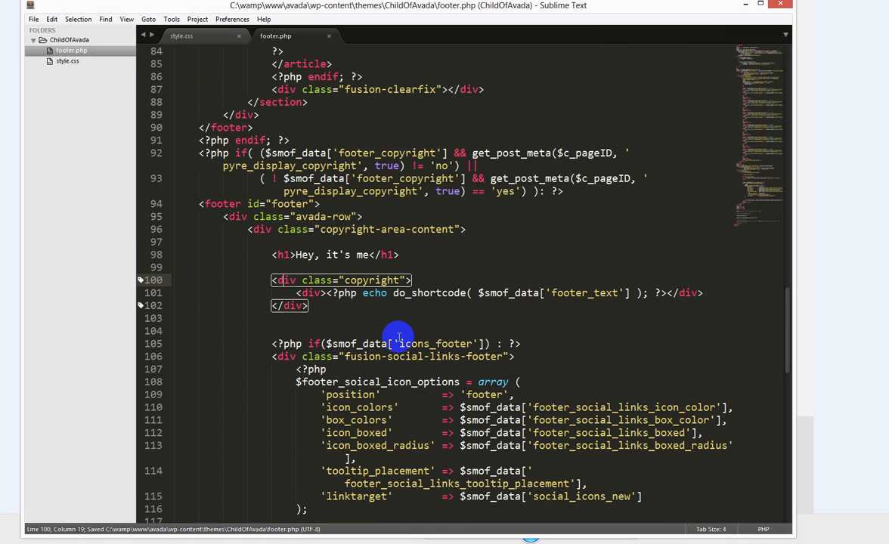
{"action": "scroll", "coordinate": [340, 336], "scroll_direction": "down", "scroll_amount": 1}
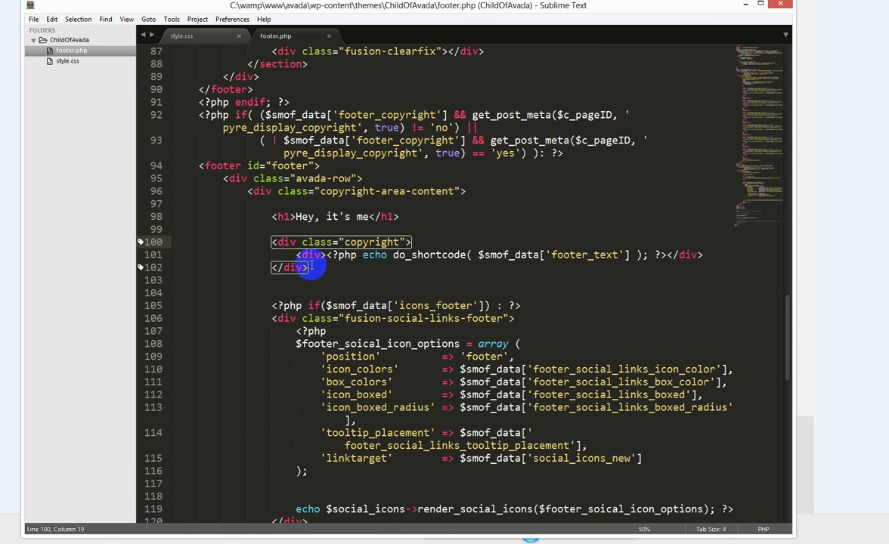
{"action": "left_click", "coordinate": [391, 266]}
{"action": "left_click_drag", "start_coordinate": [407, 217], "coordinate": [266, 219]}
{"action": "key", "text": "ctrl+c"}
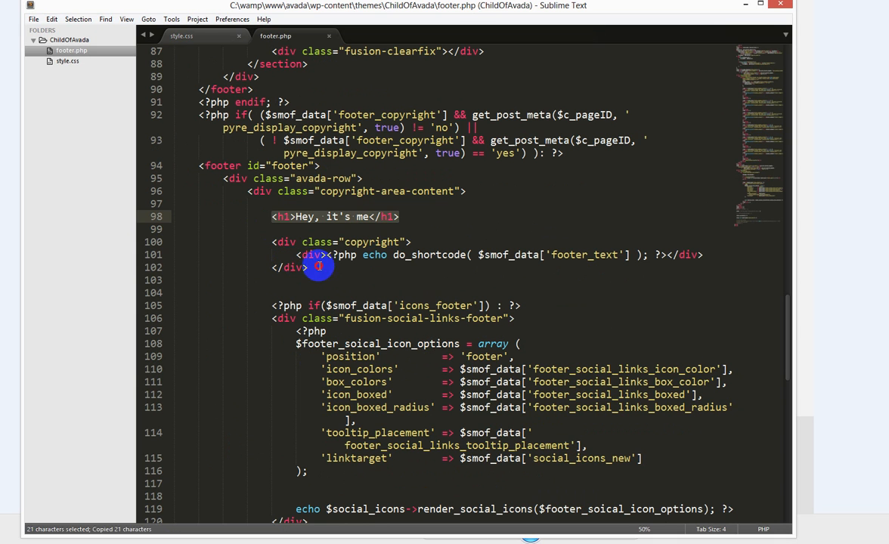
{"action": "left_click_drag", "start_coordinate": [313, 268], "coordinate": [452, 293]}
{"action": "key", "text": "BackSpace"}
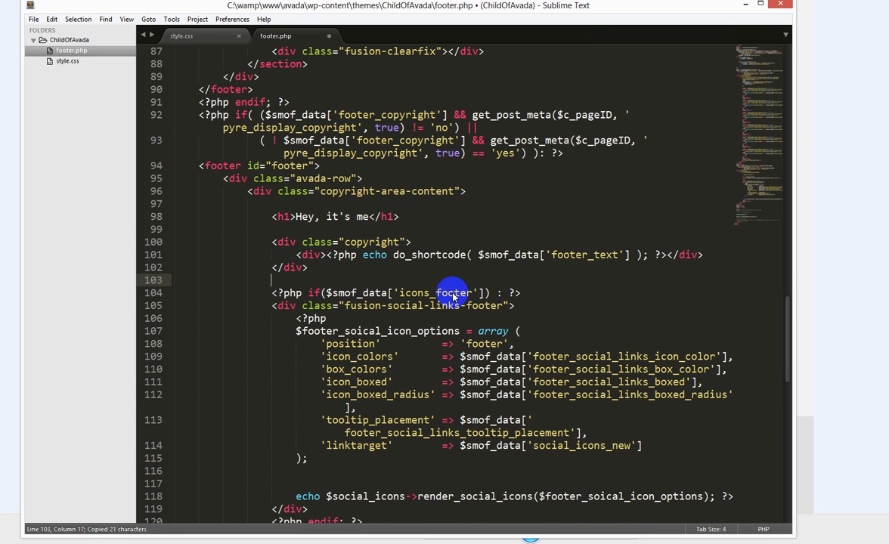
{"action": "key", "text": "Return"}
{"action": "key", "text": "Return"}
{"action": "key", "text": "ctrl+v"}
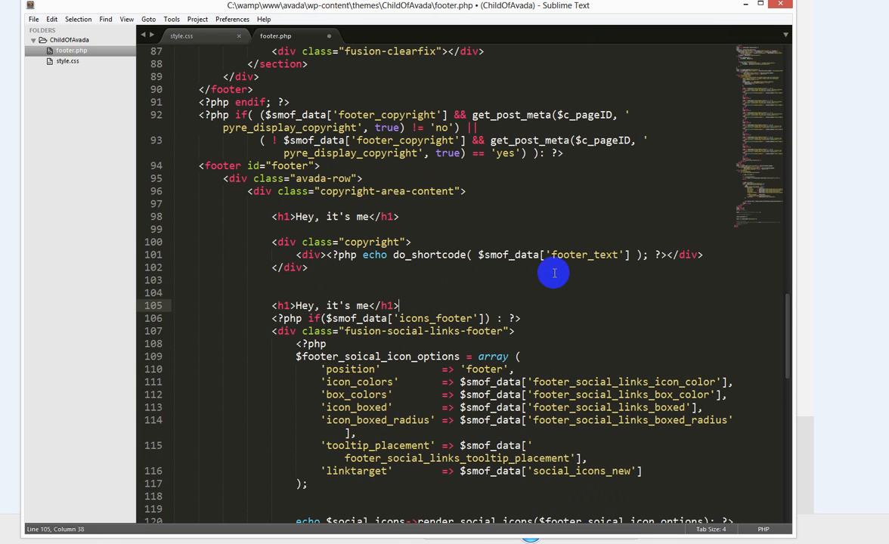
{"action": "key", "text": "Return"}
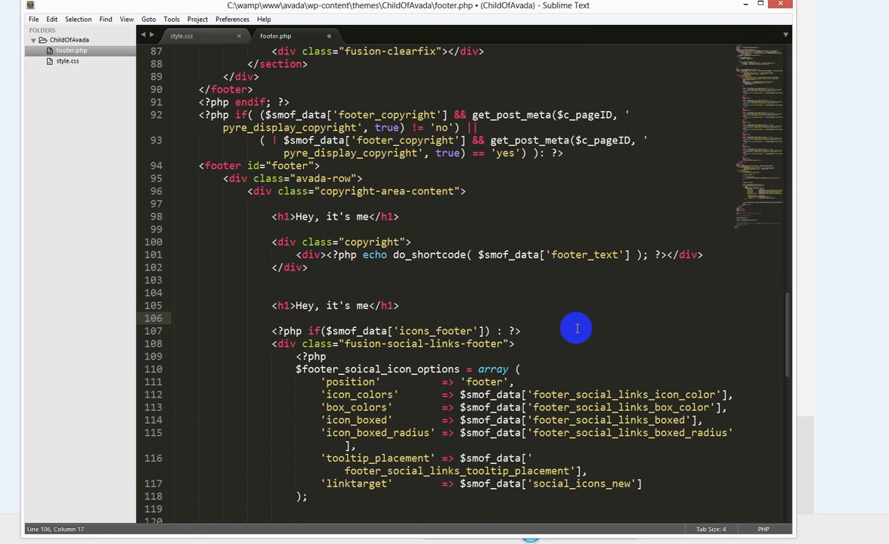
Change the text of the copied heading to "Hey, it's me 2" and save footer.php.
{"action": "key", "text": "Up"}
{"action": "key", "text": "End"}
{"action": "key", "text": "Left"}
{"action": "key", "text": "Left"}
{"action": "key", "text": "Left"}
{"action": "key", "text": "Left"}
{"action": "key", "text": "Left"}
{"action": "type", "text": "2"}
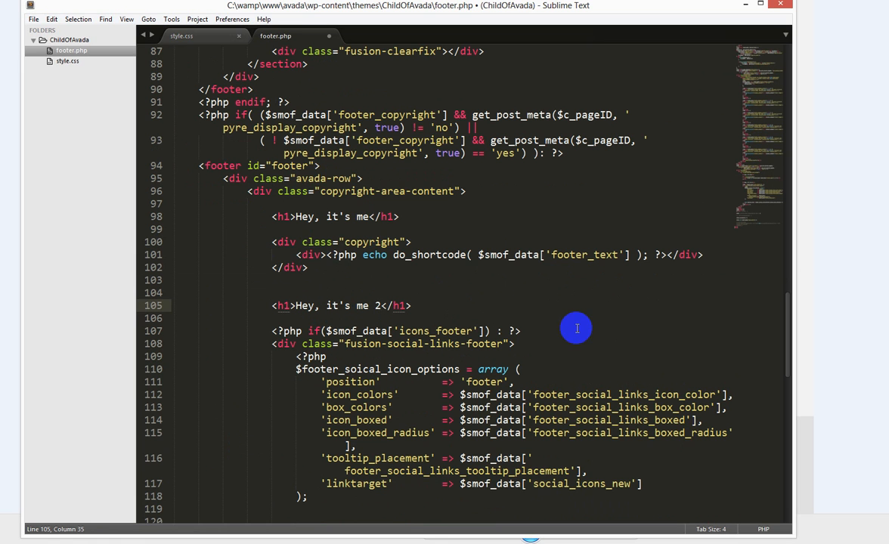
{"action": "key", "text": "ctrl+s"}
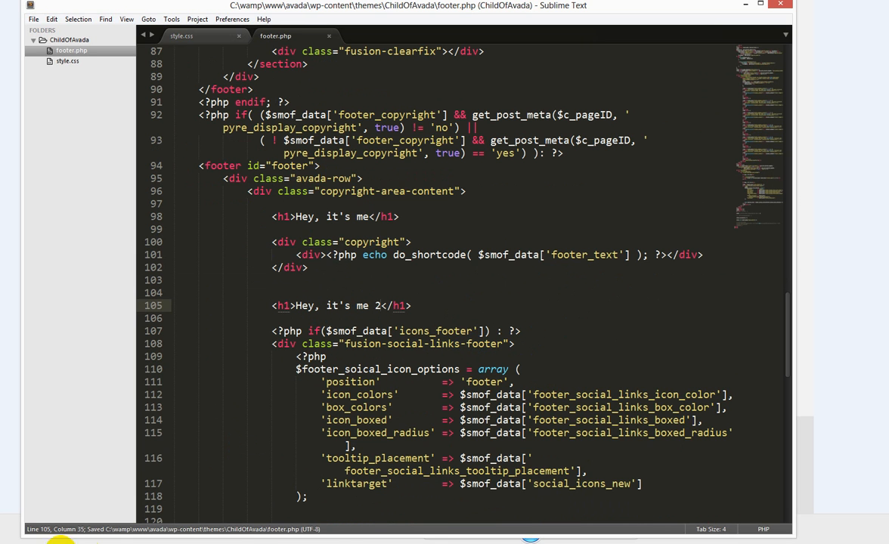
Reload the home page in Chrome and examine where both test headings sit relative to the copyright text and in the inspected markup.
{"action": "key", "text": "alt+Tab"}
{"action": "right_click", "coordinate": [244, 251]}
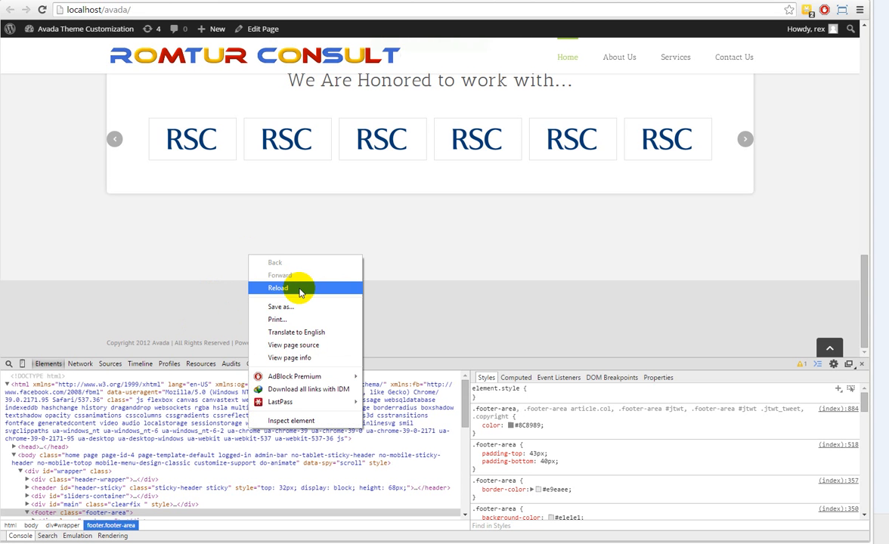
{"action": "left_click", "coordinate": [298, 288]}
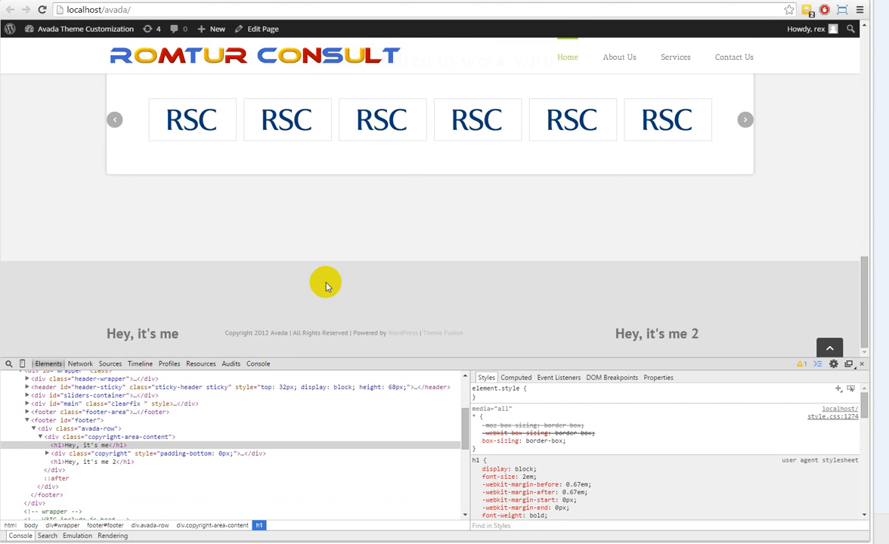
{"action": "left_click_drag", "start_coordinate": [107, 333], "coordinate": [175, 334]}
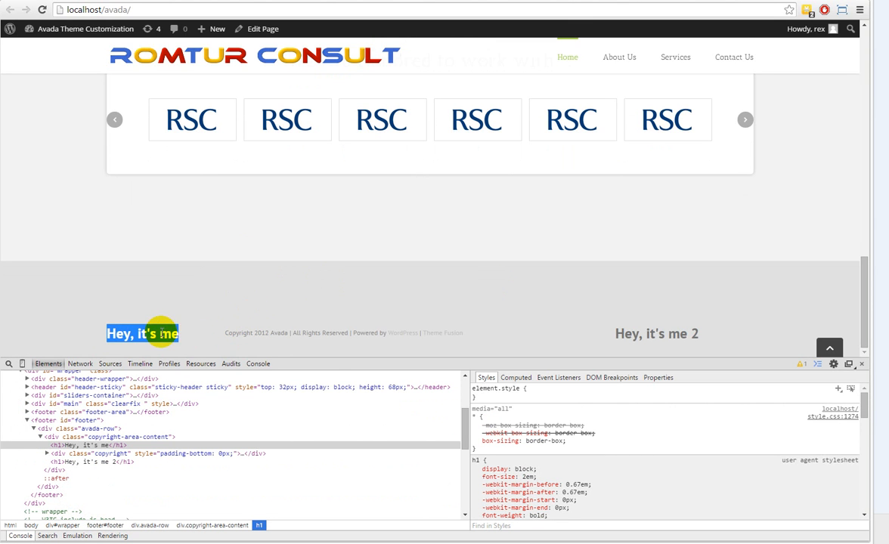
{"action": "left_click", "coordinate": [159, 332]}
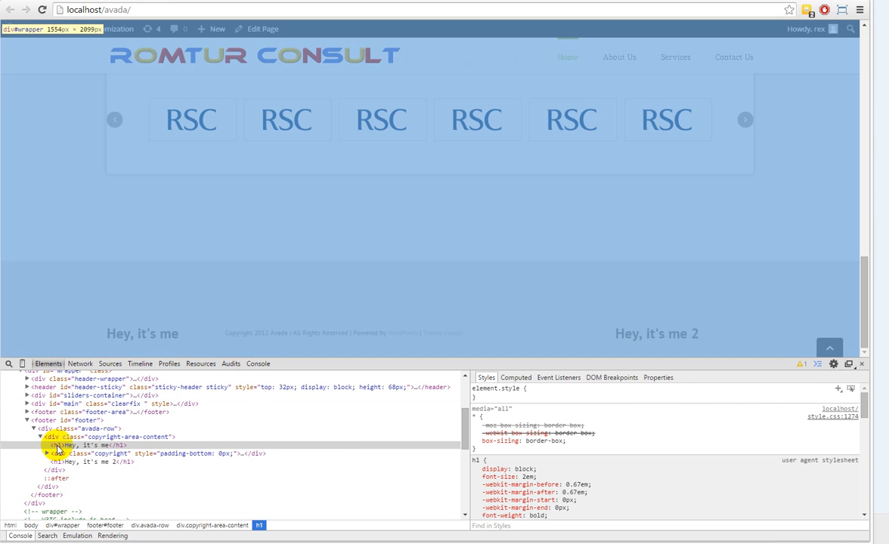
{"action": "left_click", "coordinate": [57, 446]}
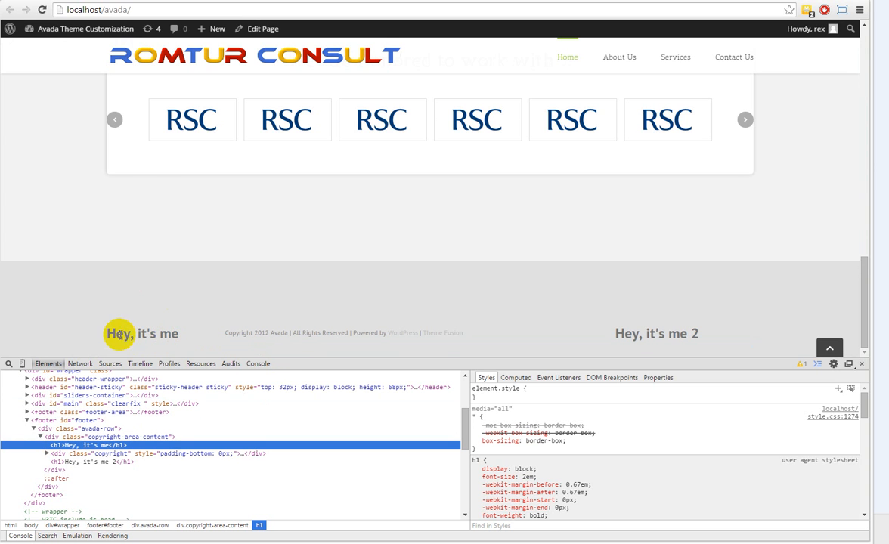
{"action": "left_click_drag", "start_coordinate": [114, 333], "coordinate": [392, 328]}
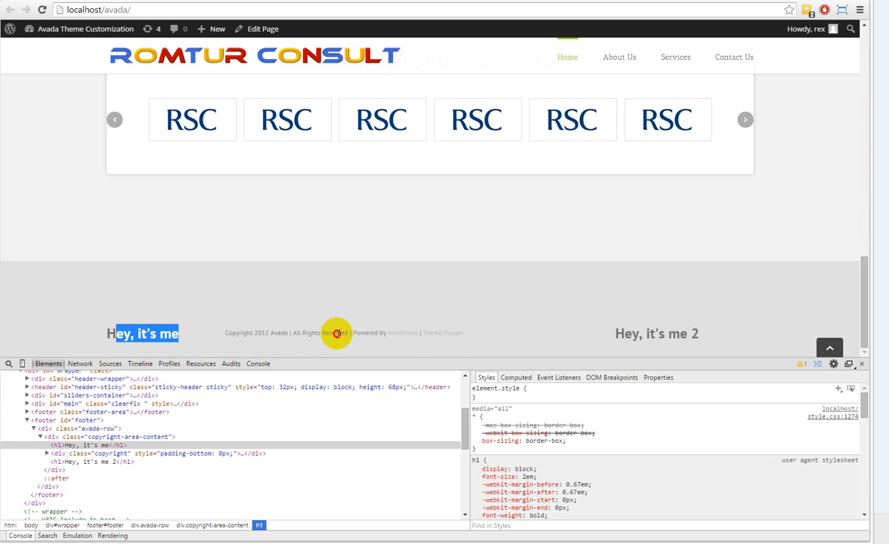
{"action": "left_click_drag", "start_coordinate": [288, 333], "coordinate": [335, 332]}
{"action": "left_click_drag", "start_coordinate": [628, 333], "coordinate": [694, 333]}
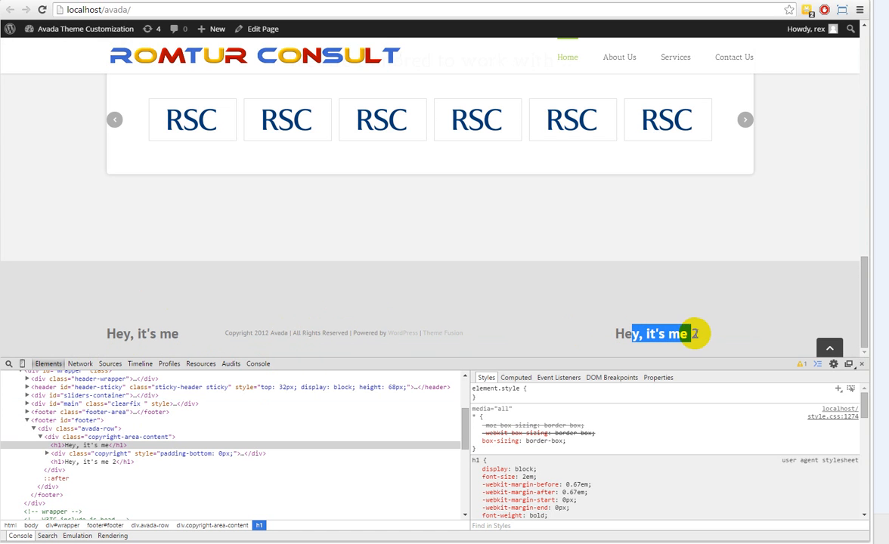
{"action": "left_click", "coordinate": [49, 439]}
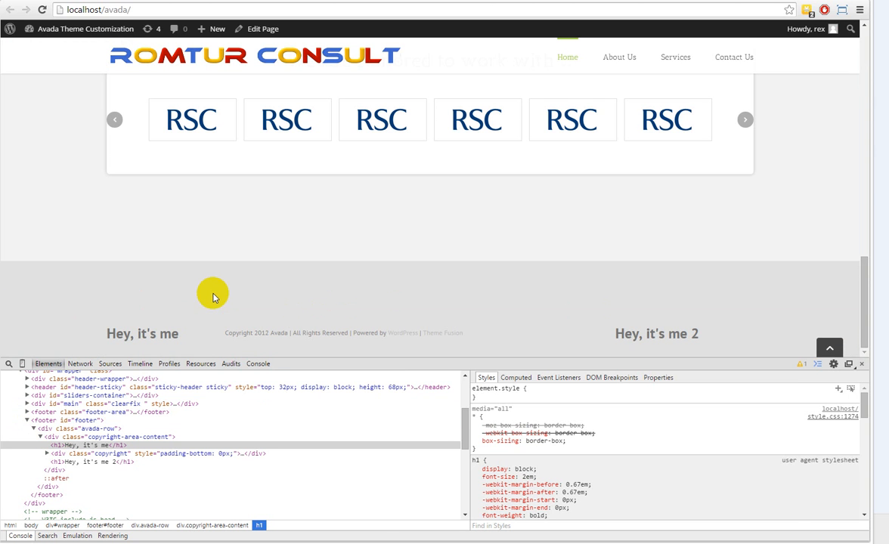
Switch to footer.php in Sublime Text and trace the footer-area element from its opening tag through the widget columns to its closing tag.
{"action": "left_click", "coordinate": [364, 543]}
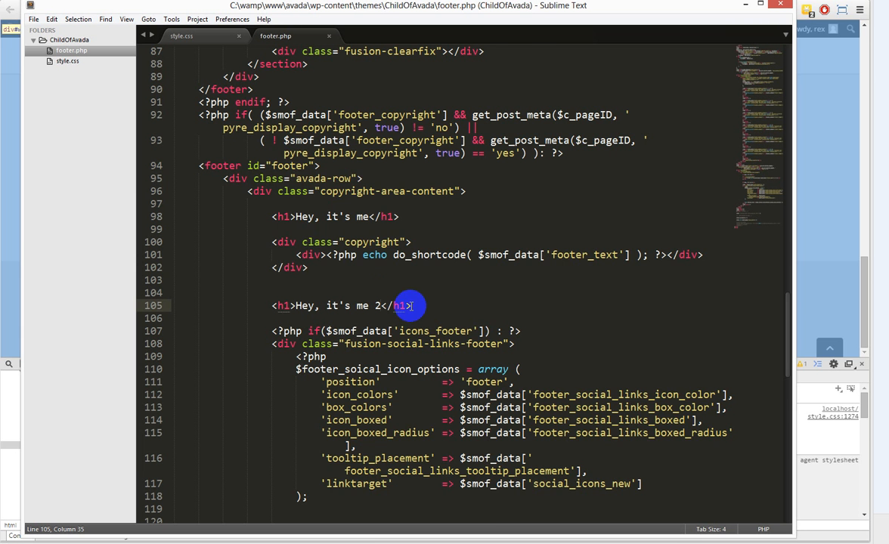
{"action": "scroll", "coordinate": [409, 305], "scroll_direction": "up", "scroll_amount": 18}
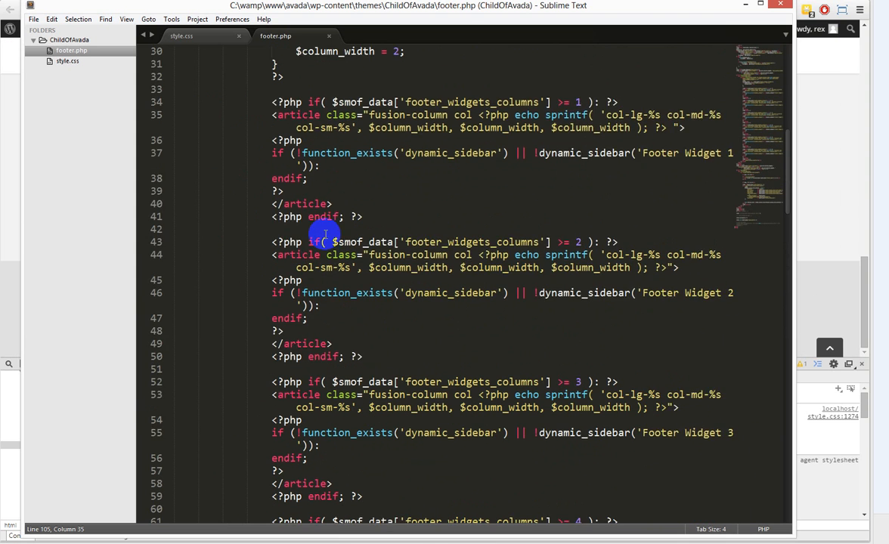
{"action": "scroll", "coordinate": [324, 234], "scroll_direction": "up", "scroll_amount": 6}
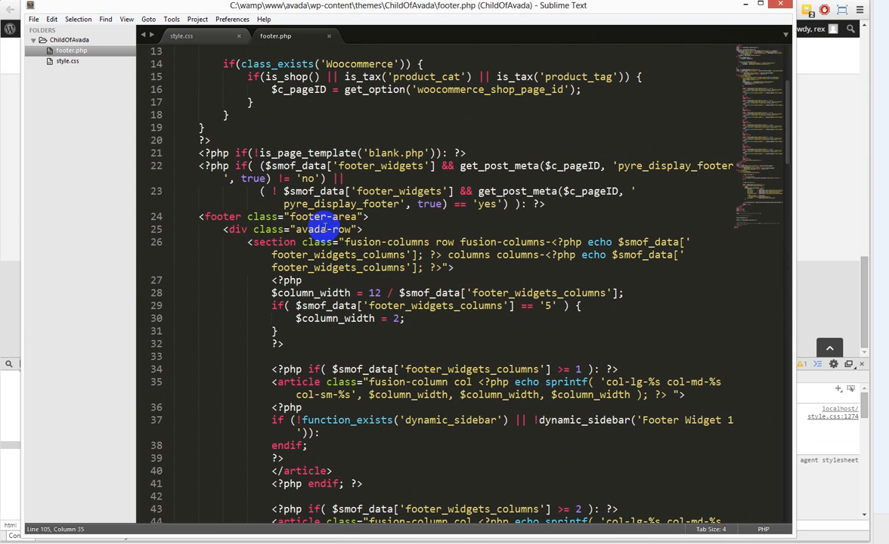
{"action": "left_click", "coordinate": [230, 217]}
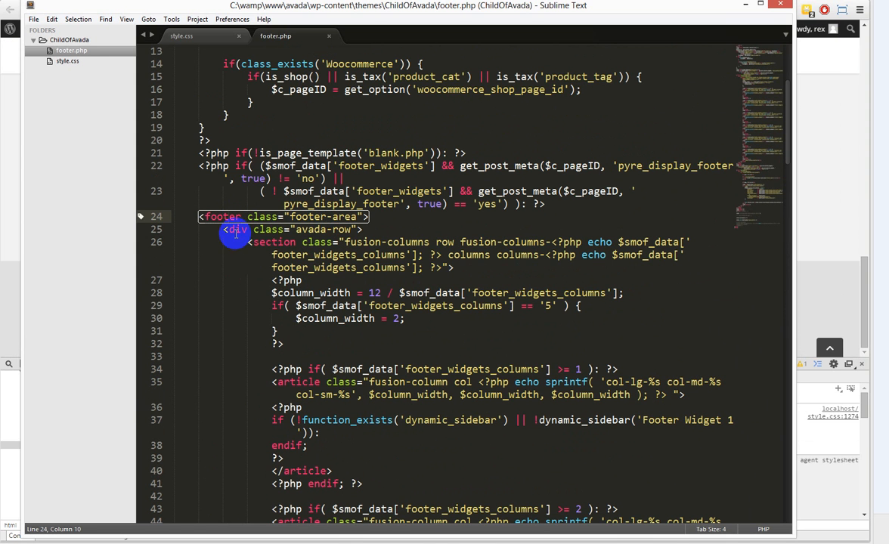
{"action": "left_click", "coordinate": [238, 230]}
{"action": "left_click", "coordinate": [271, 243]}
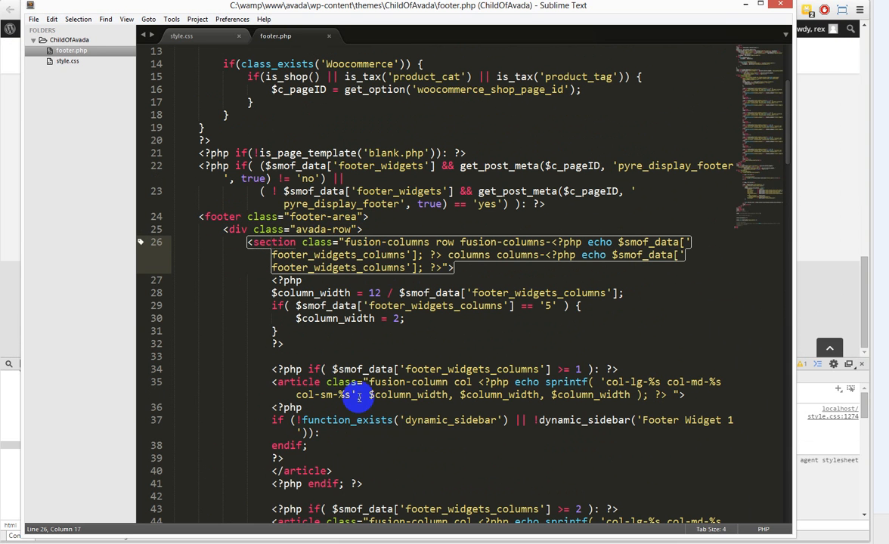
{"action": "scroll", "coordinate": [333, 382], "scroll_direction": "down", "scroll_amount": 4}
{"action": "scroll", "coordinate": [333, 382], "scroll_direction": "down", "scroll_amount": 9}
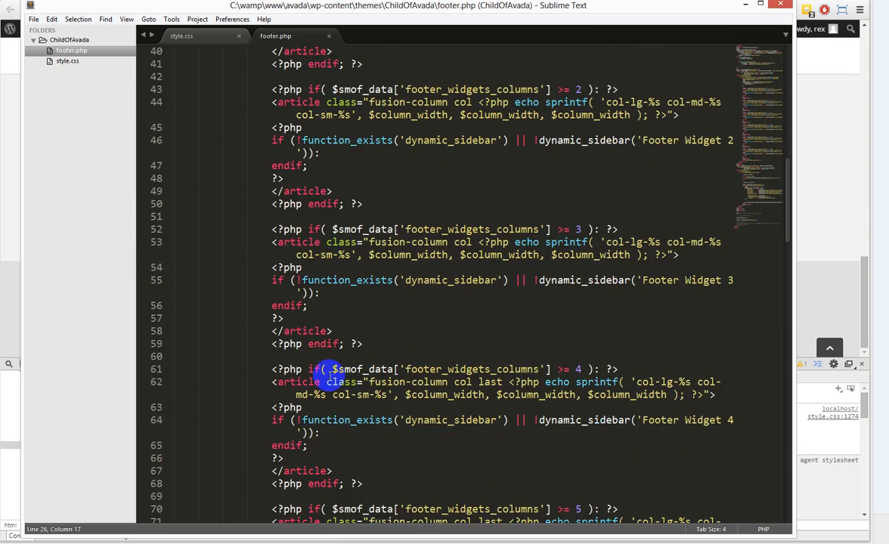
{"action": "scroll", "coordinate": [331, 376], "scroll_direction": "down", "scroll_amount": 7}
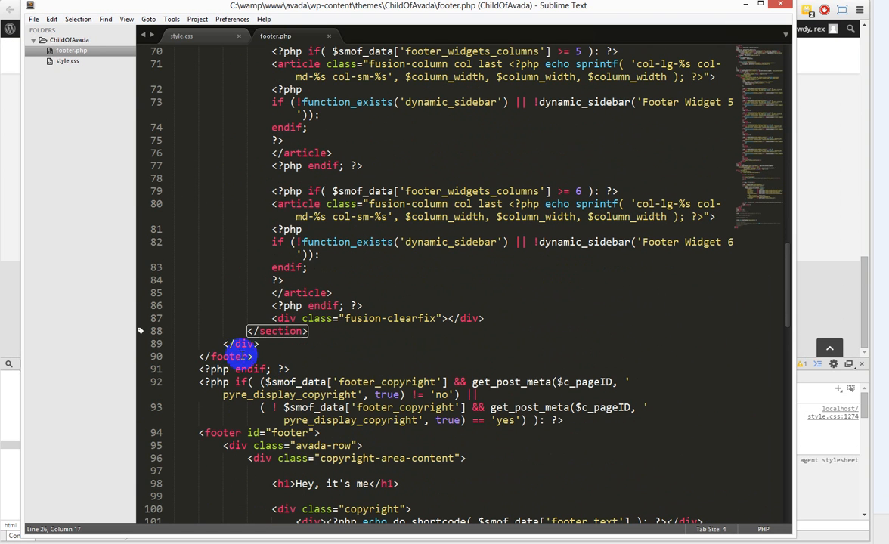
{"action": "left_click", "coordinate": [267, 353]}
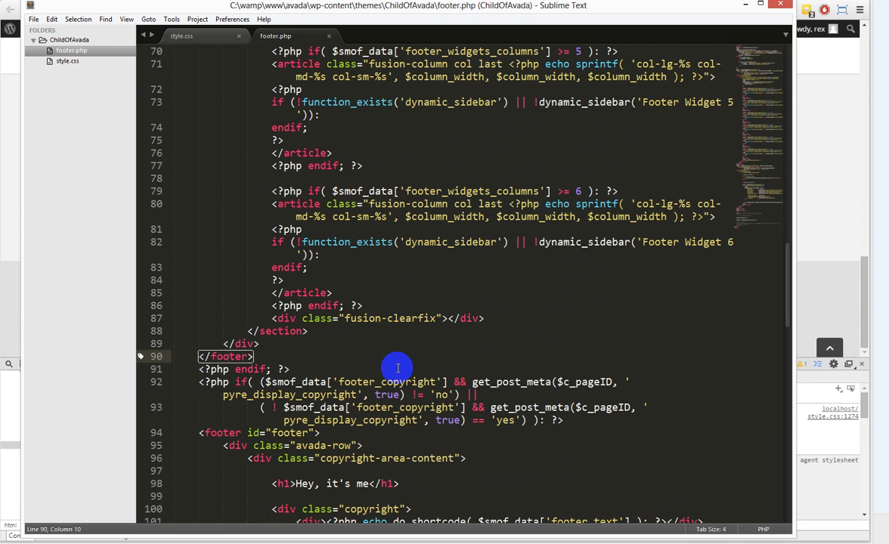
Review the copyright footer block with the test headings and return to the avada-row div inside the footer-area element.
{"action": "scroll", "coordinate": [394, 367], "scroll_direction": "down", "scroll_amount": 5}
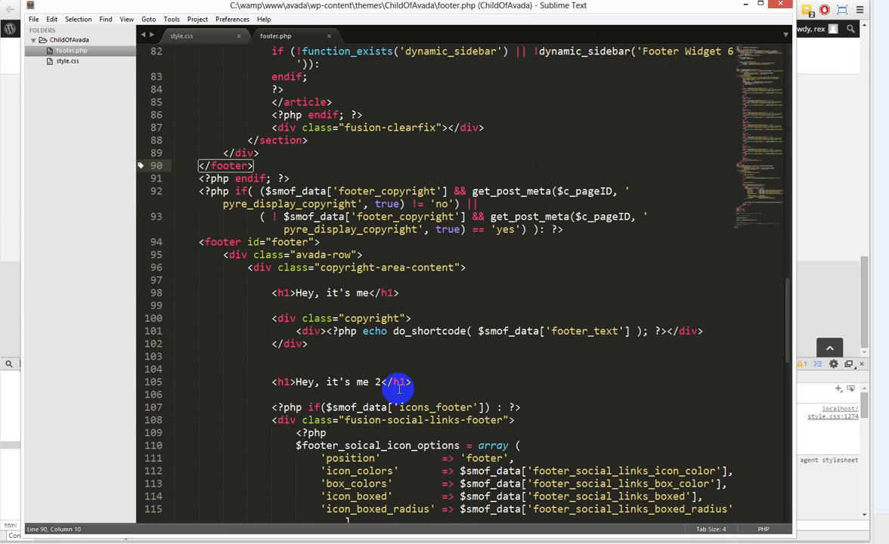
{"action": "scroll", "coordinate": [331, 241], "scroll_direction": "up", "scroll_amount": 9}
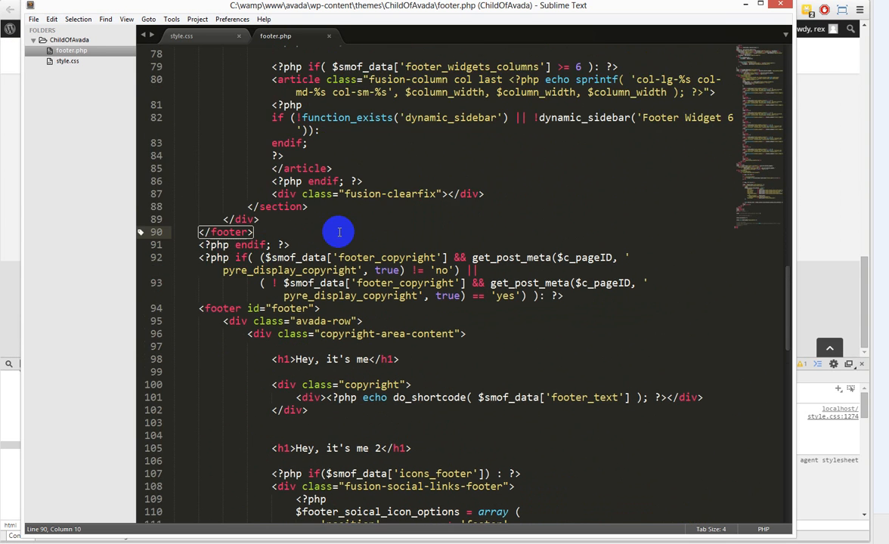
{"action": "scroll", "coordinate": [377, 228], "scroll_direction": "up", "scroll_amount": 14}
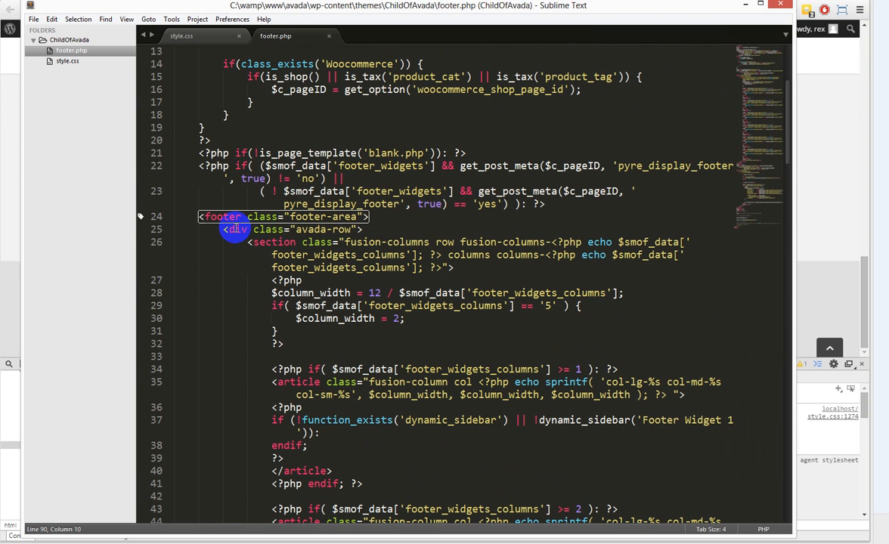
{"action": "left_click", "coordinate": [278, 232]}
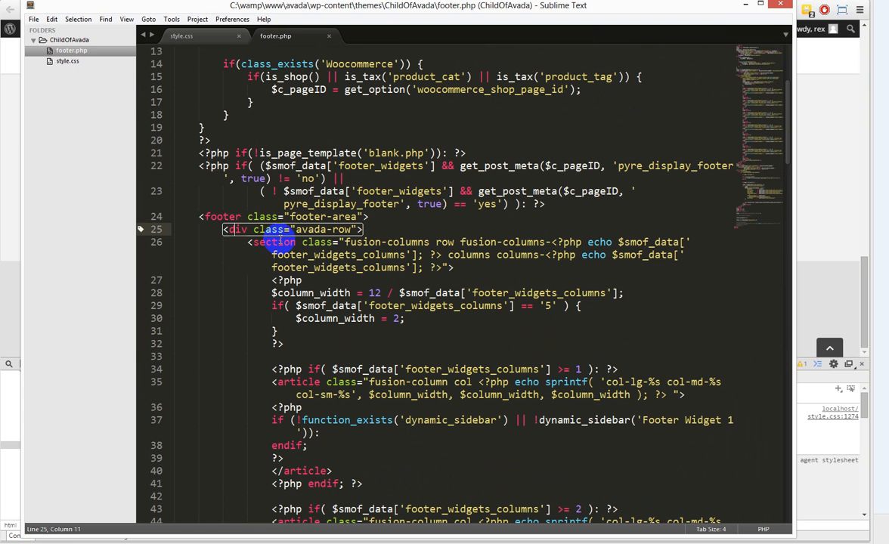